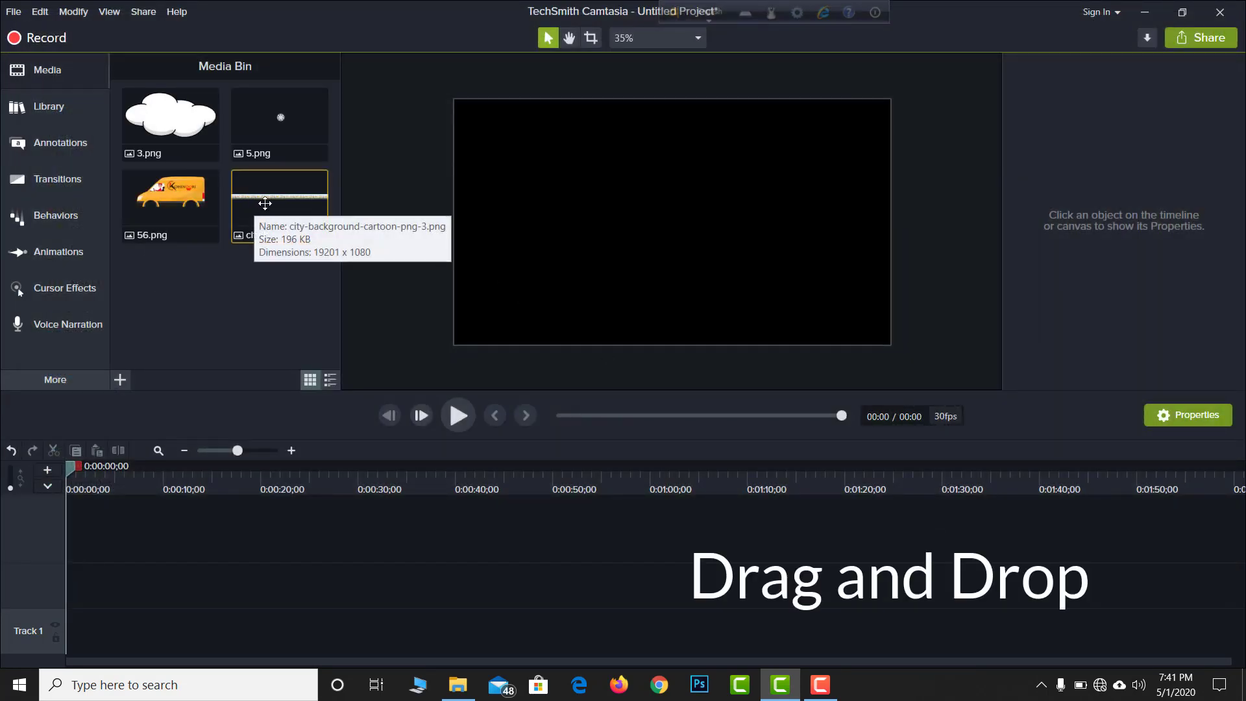
Place the city background image at the start of Track 2 and extend its clip to 10 seconds
drag(286, 203, 213, 544)
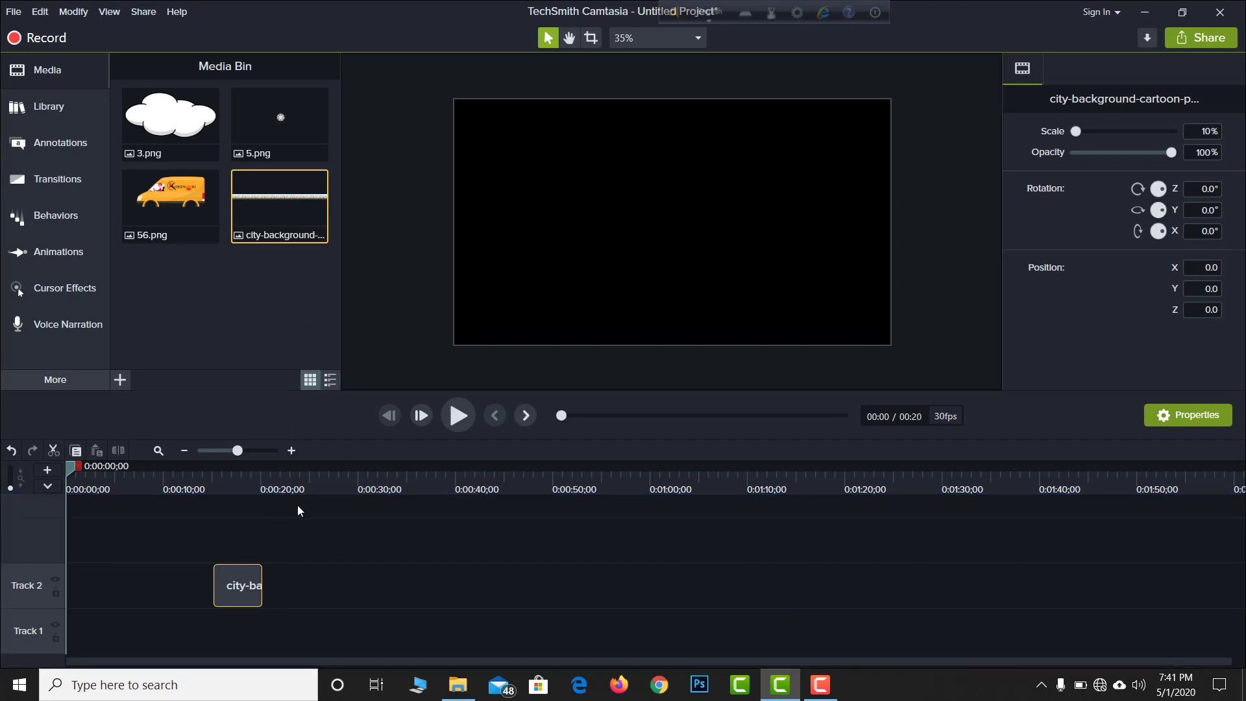
drag(235, 579, 37, 594)
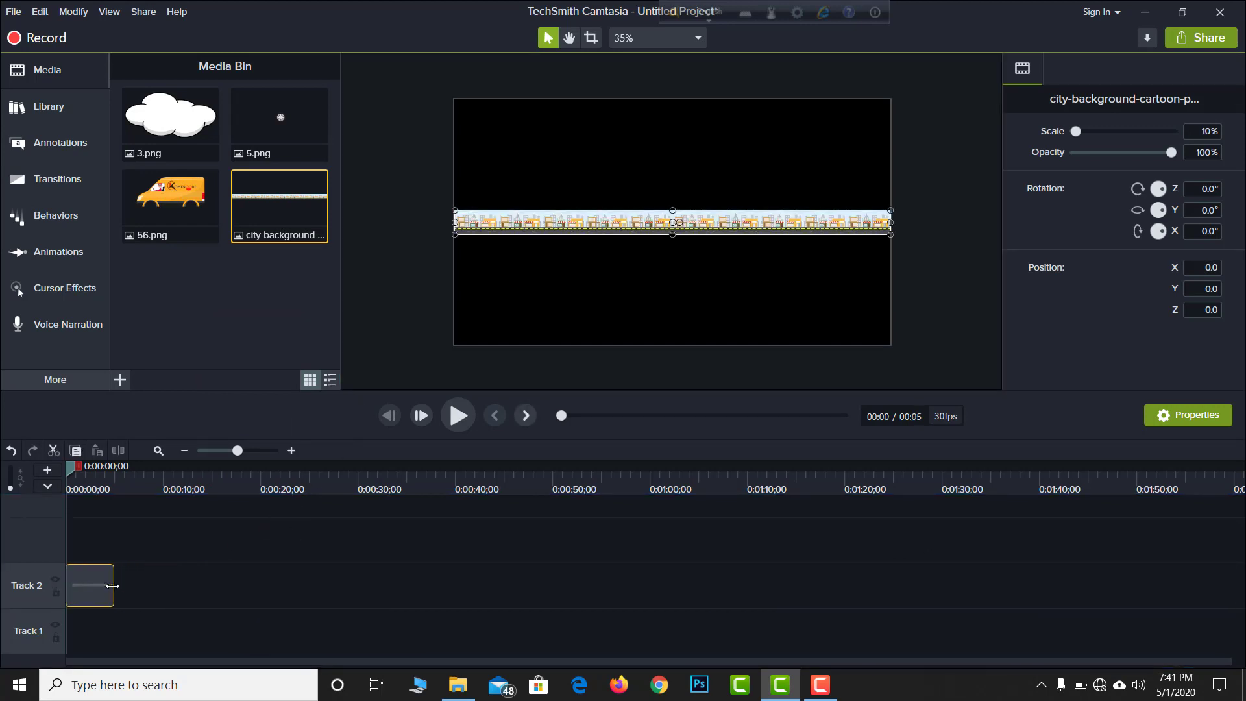
click(291, 451)
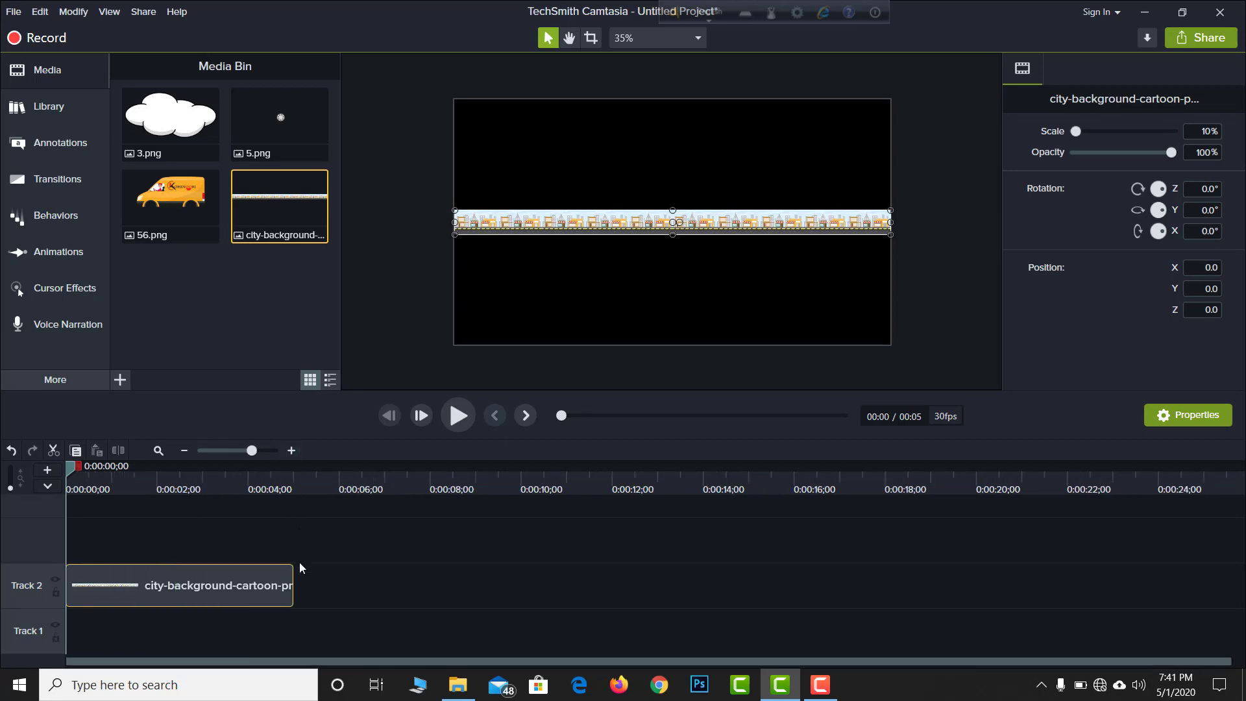
click(292, 450)
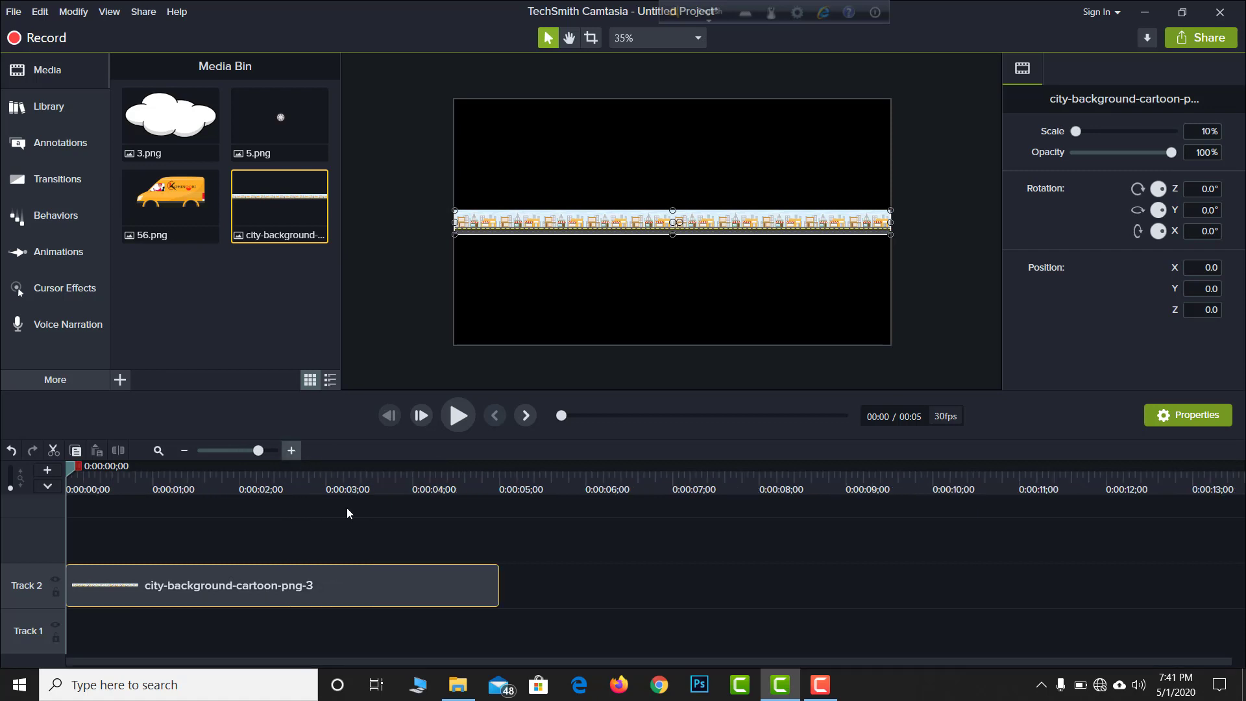
click(500, 579)
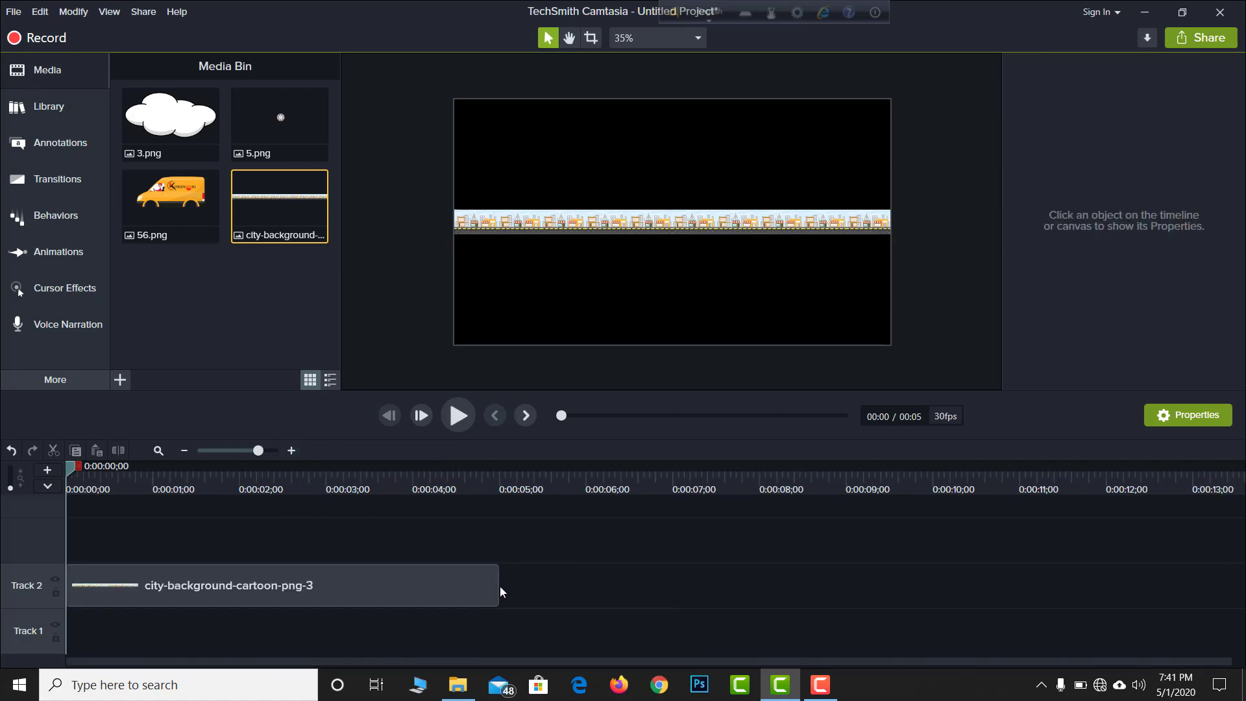
drag(499, 586, 935, 528)
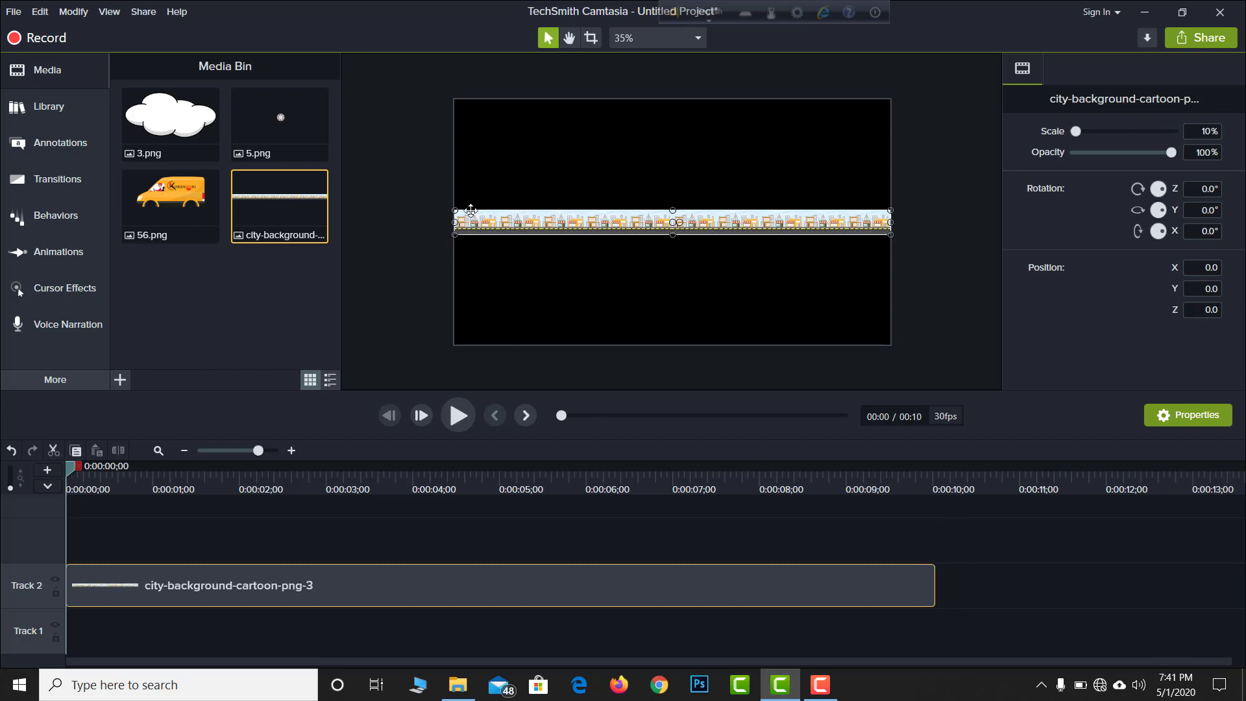
Scale the city background to 100% and position it at X -8,640.5, Y 0 so its right end fills the canvas
drag(458, 212, 347, 102)
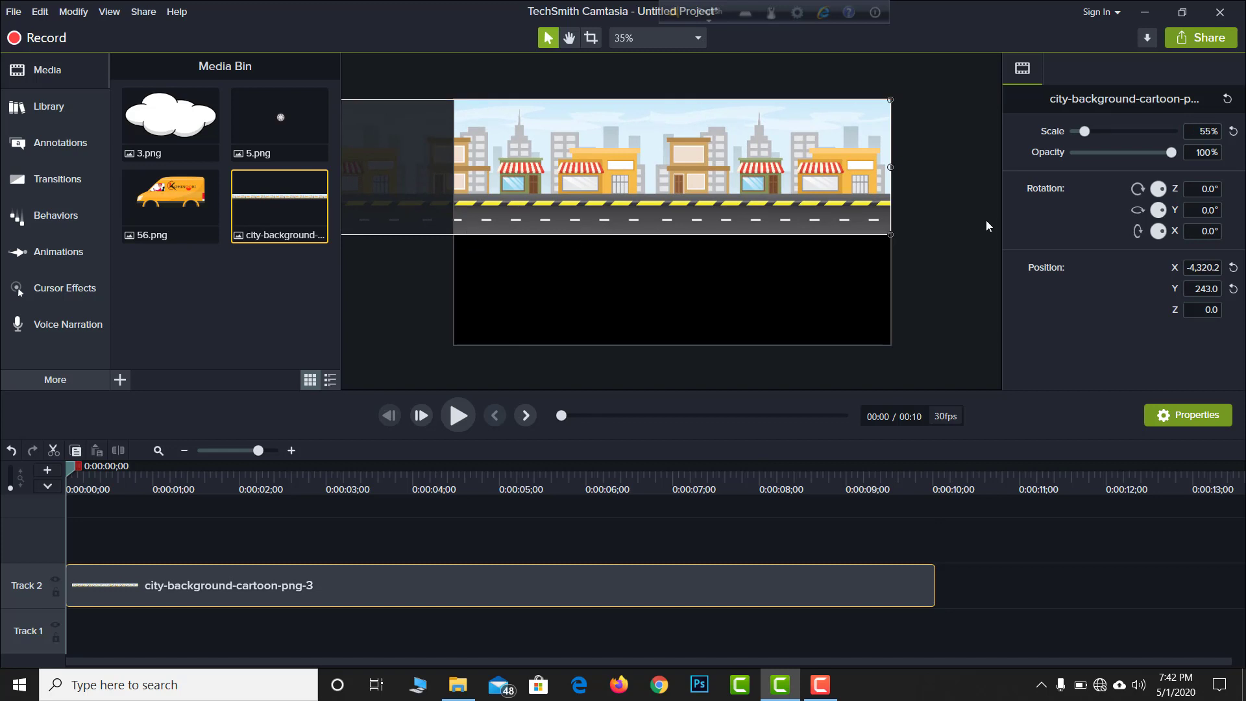
drag(890, 234, 948, 346)
drag(735, 248, 313, 253)
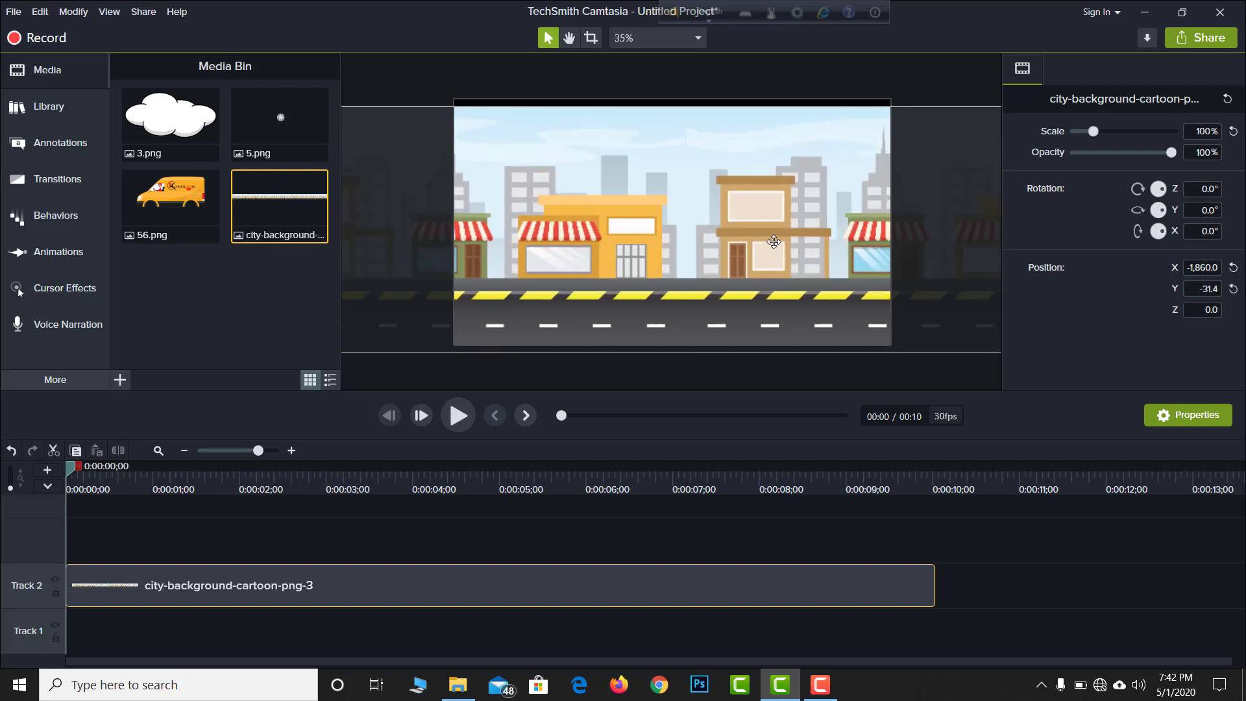
drag(774, 241, 444, 236)
drag(741, 226, 543, 209)
drag(795, 206, 733, 208)
scroll(733, 208, down, 1)
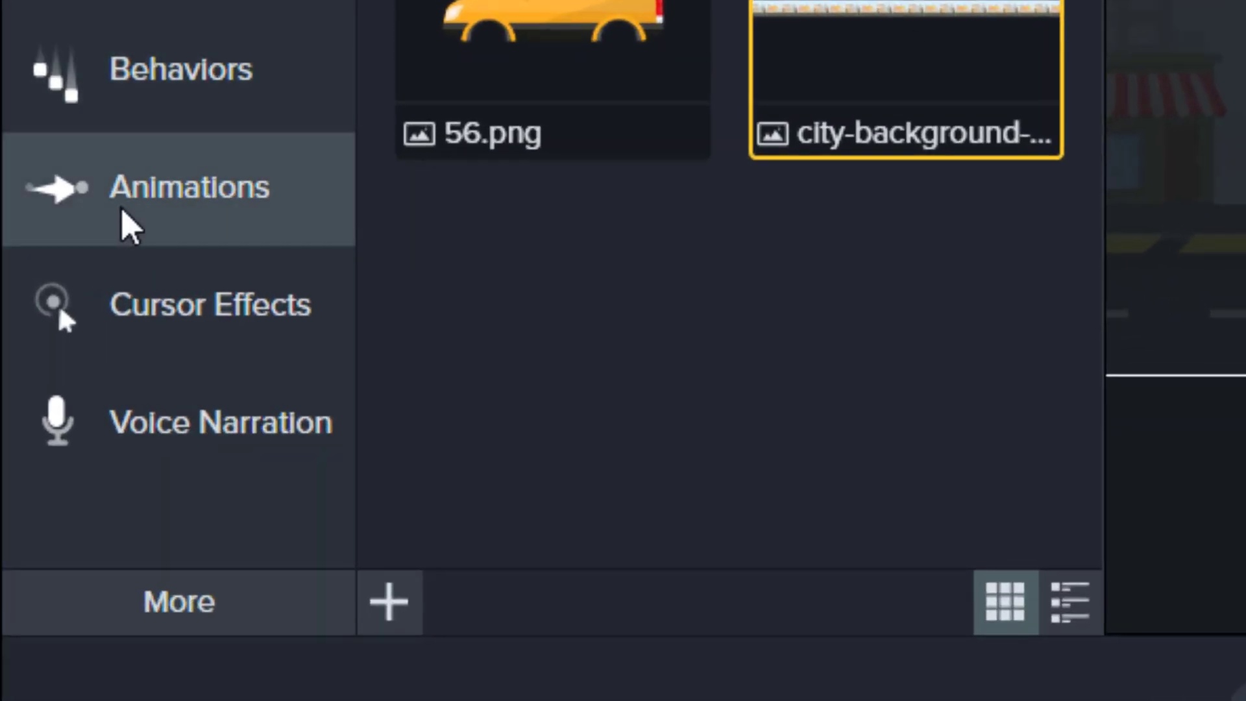
Add a Custom animation to the background clip and, at 0:00:00;02, move the image to X 8,640.5 so its left end fills the canvas
click(164, 205)
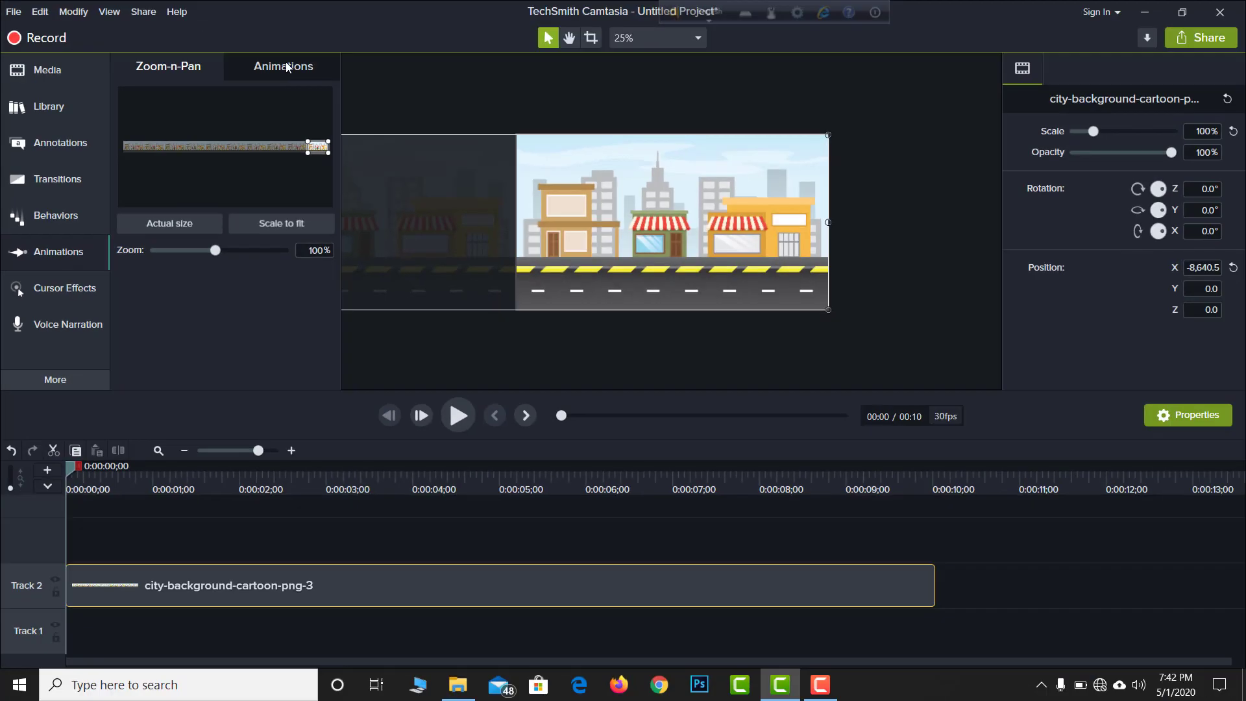
click(289, 66)
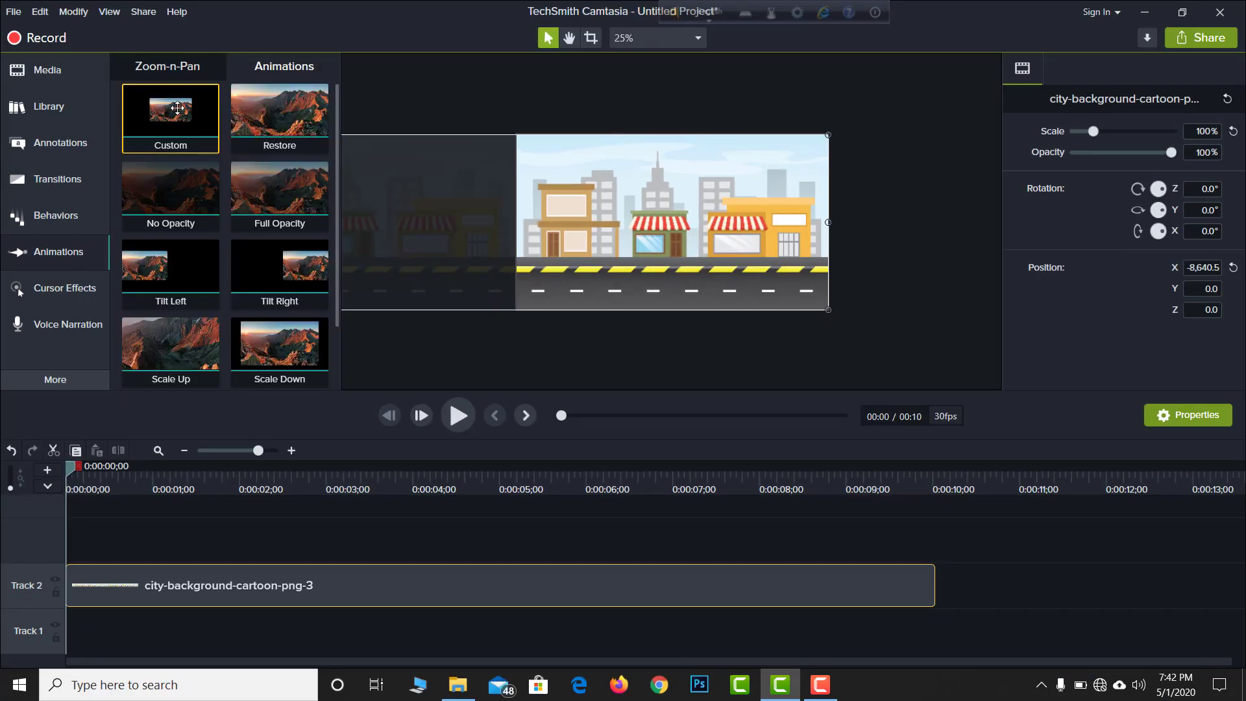
mouse_move(177, 109)
mouse_down()
mouse_move(156, 468)
mouse_move(140, 583)
mouse_move(123, 588)
mouse_up()
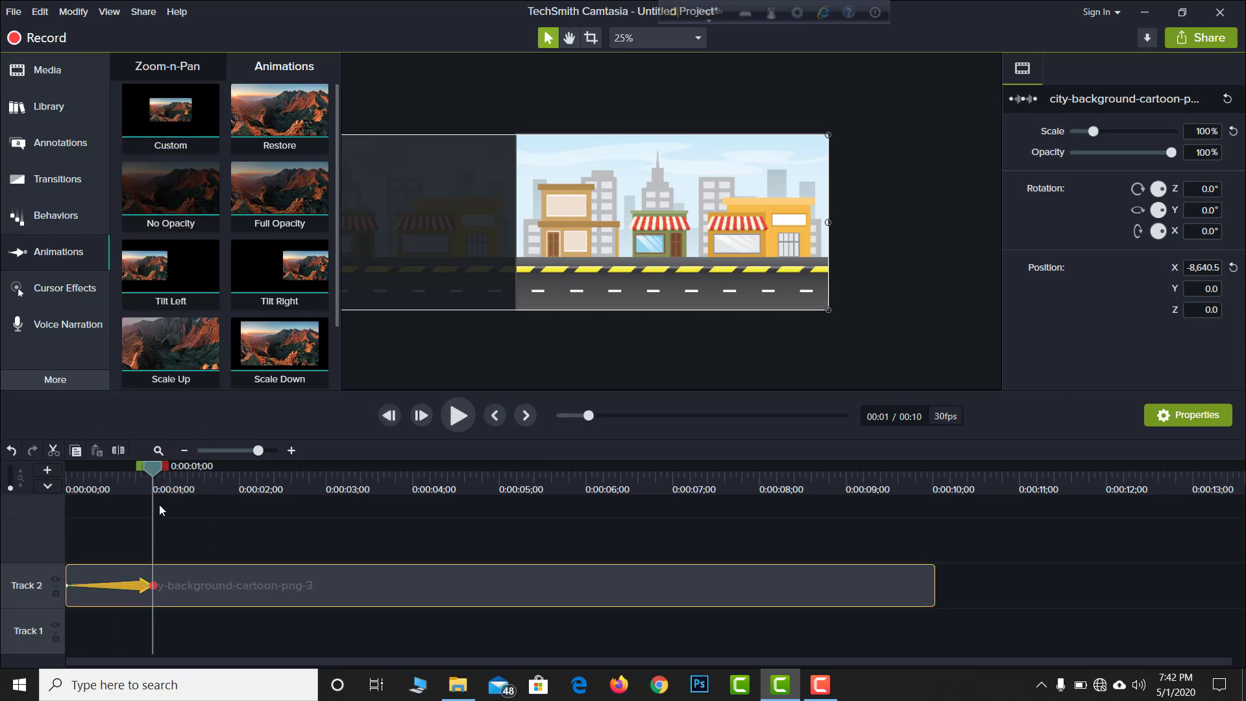
drag(154, 468, 72, 477)
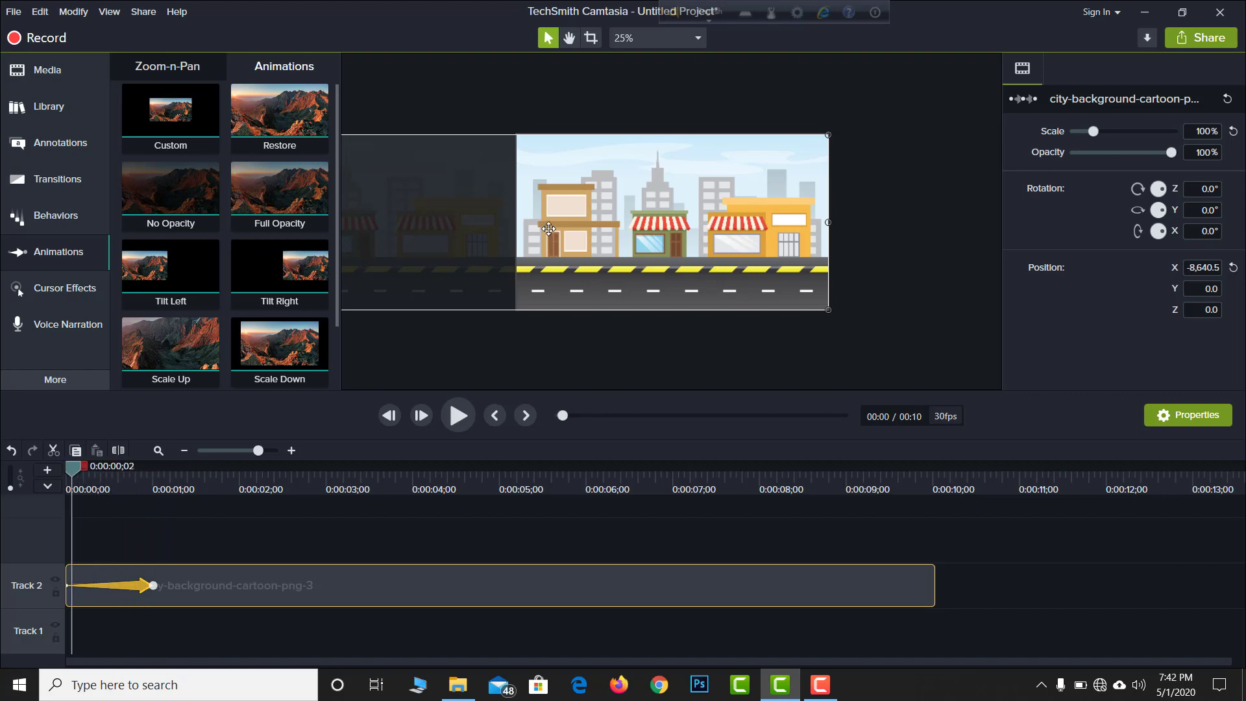
mouse_move(549, 229)
mouse_down()
mouse_move(731, 225)
mouse_move(544, 242)
mouse_up()
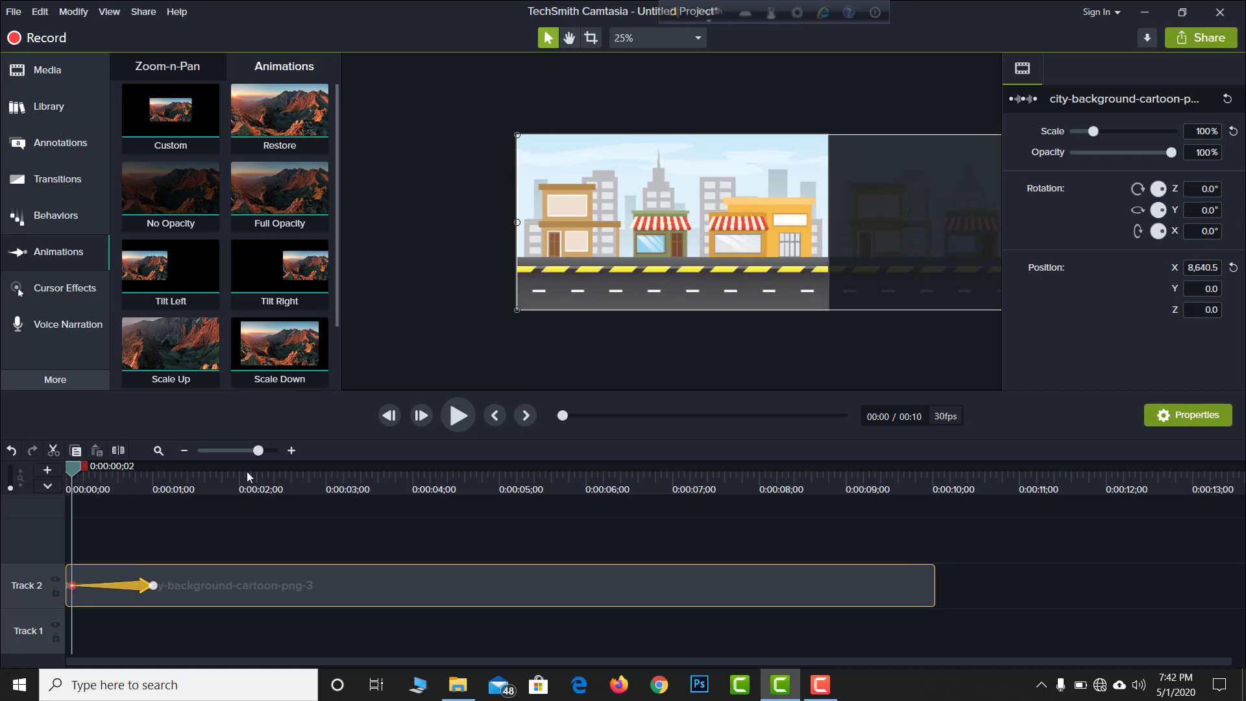
Stretch the background animation to the end of the clip and preview the motion from the start
drag(154, 585, 940, 594)
drag(941, 474, 57, 492)
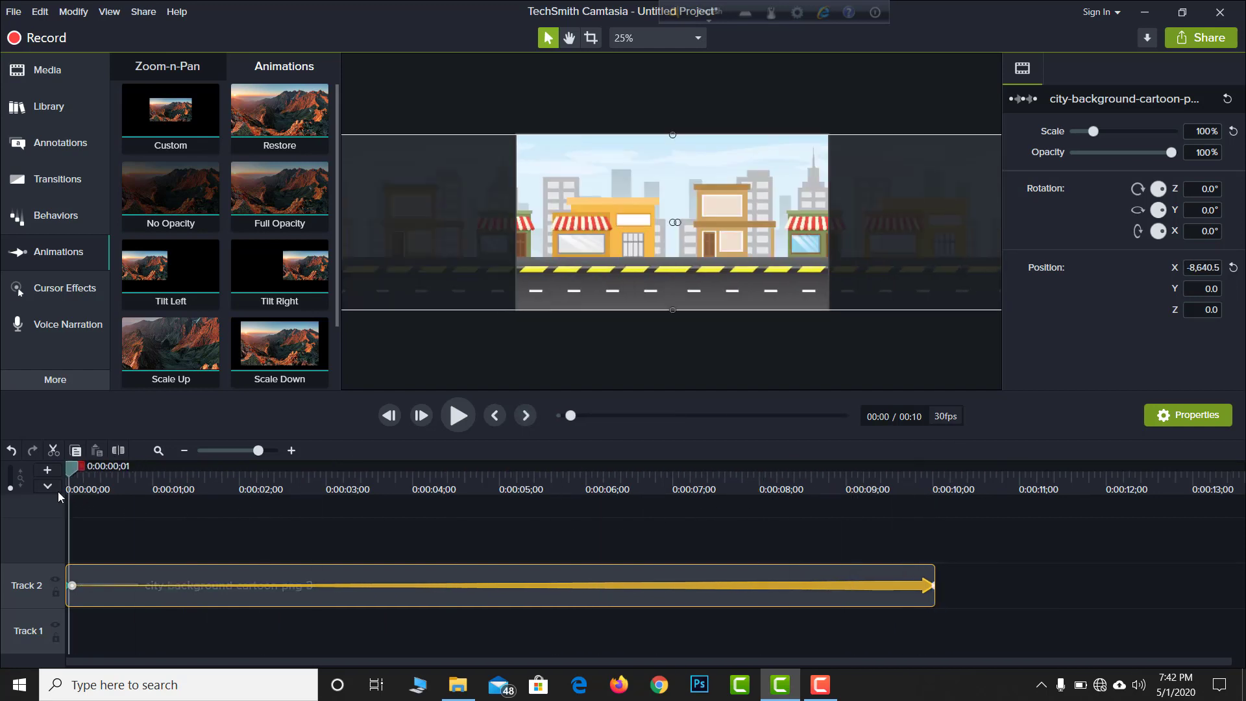
click(466, 415)
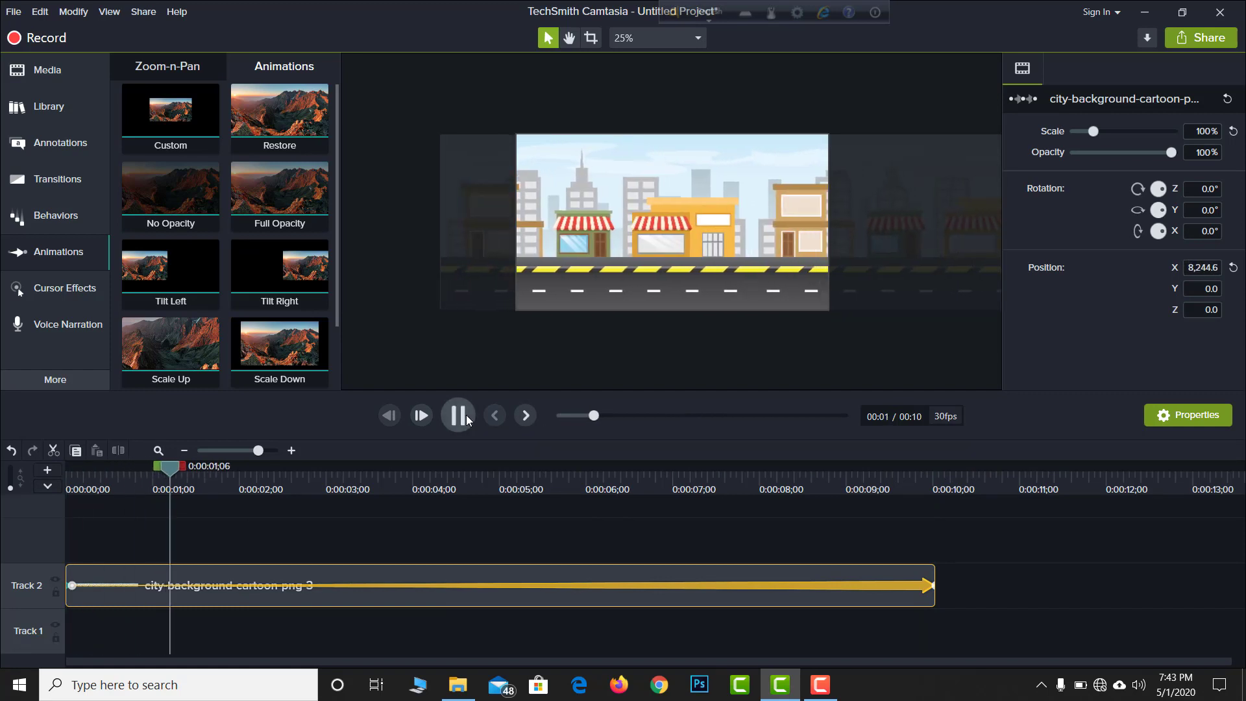
click(466, 415)
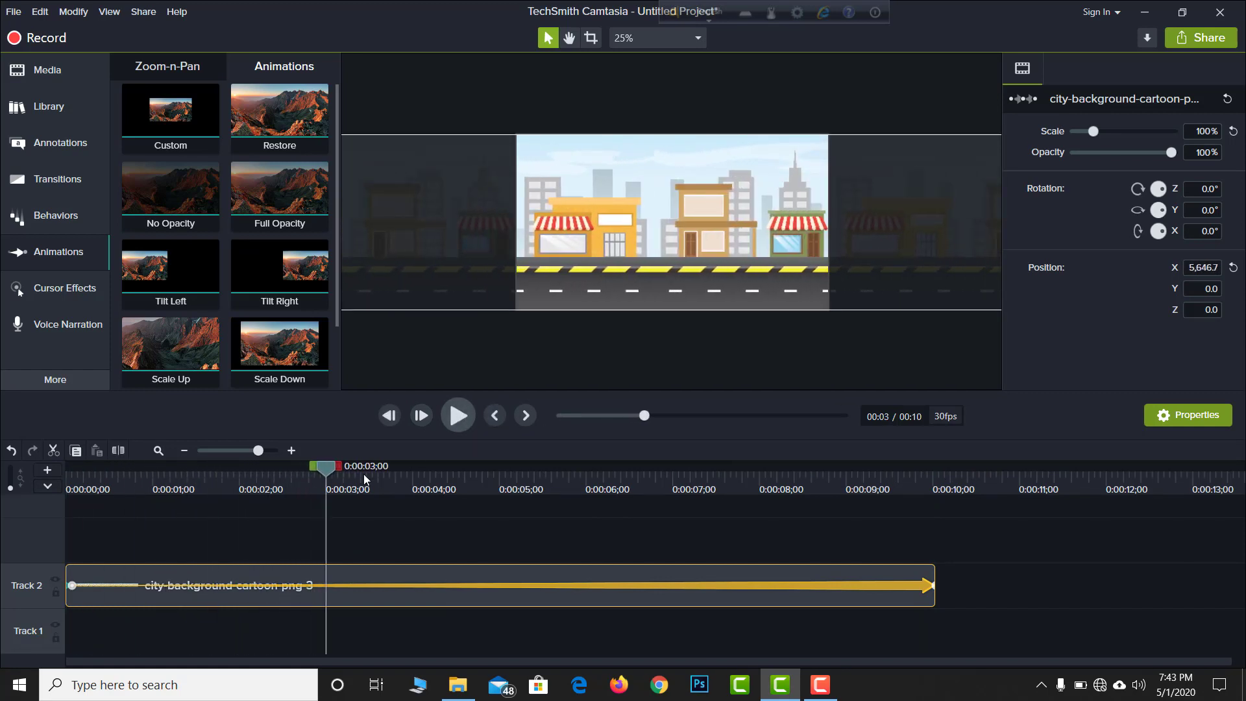
Move the animation point near the clip's start to 0:00:03;16 and preview the background motion from the beginning
drag(73, 586, 372, 585)
drag(74, 586, 372, 585)
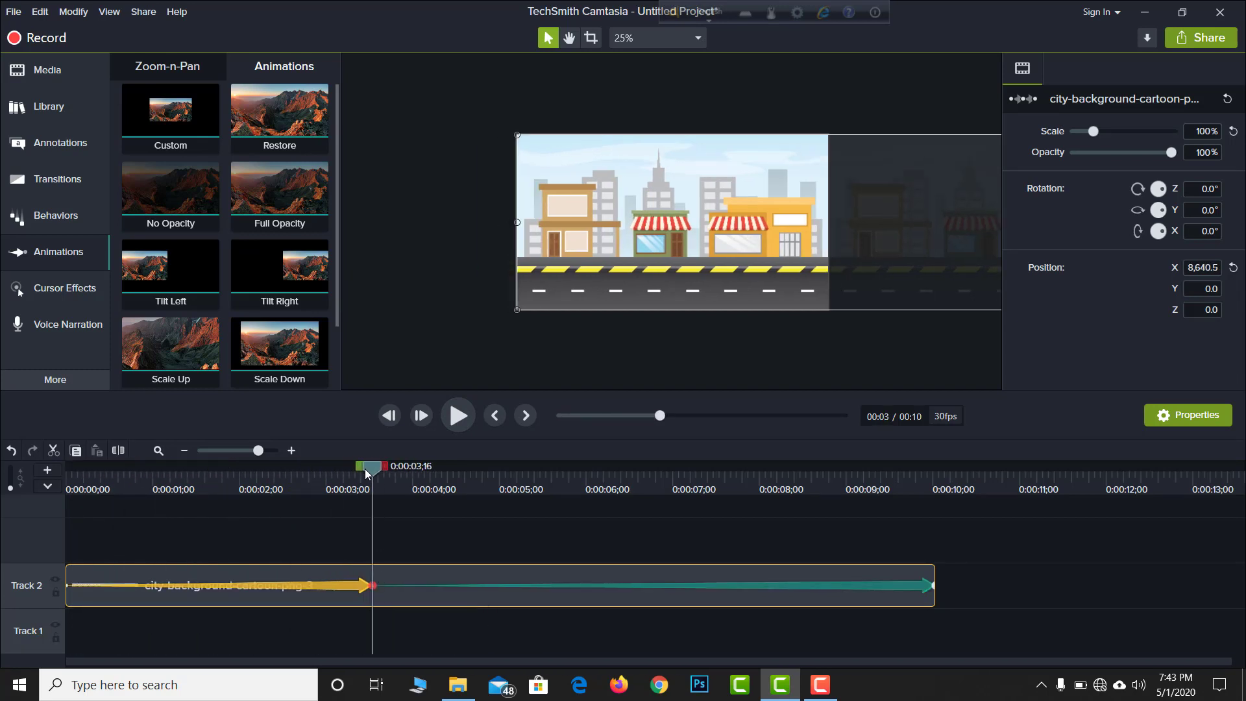
drag(365, 468, 54, 473)
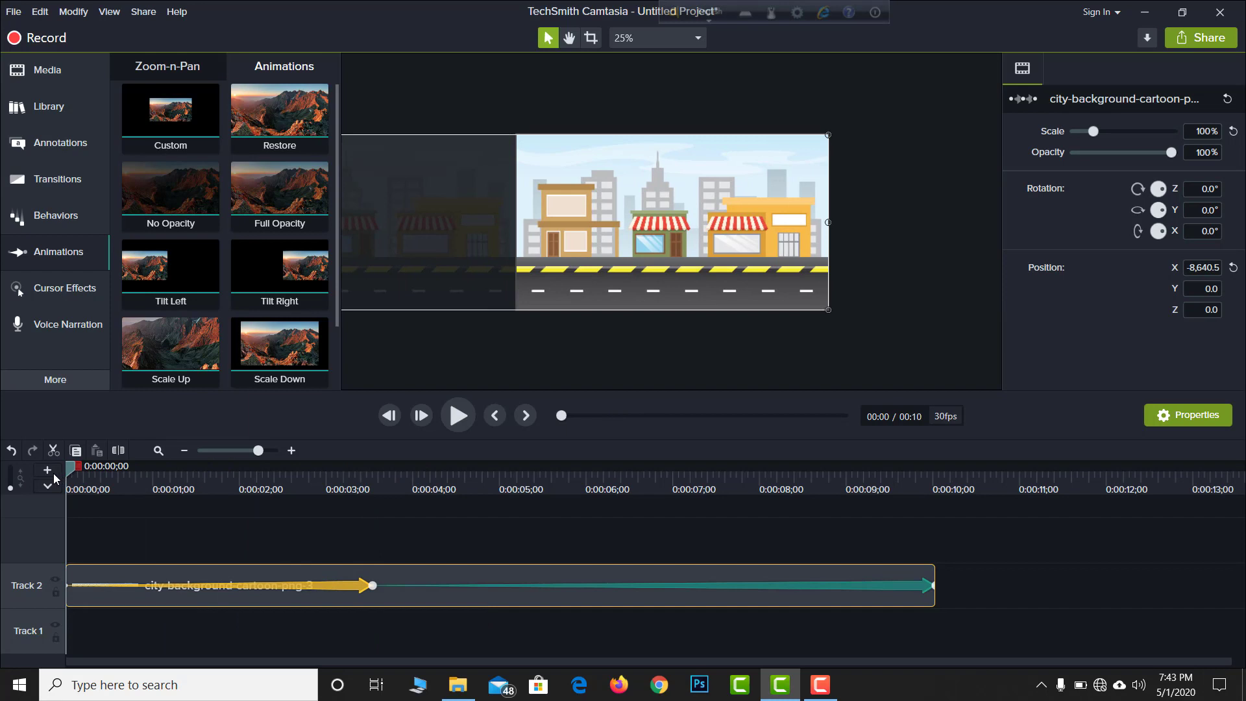
click(457, 415)
click(457, 415)
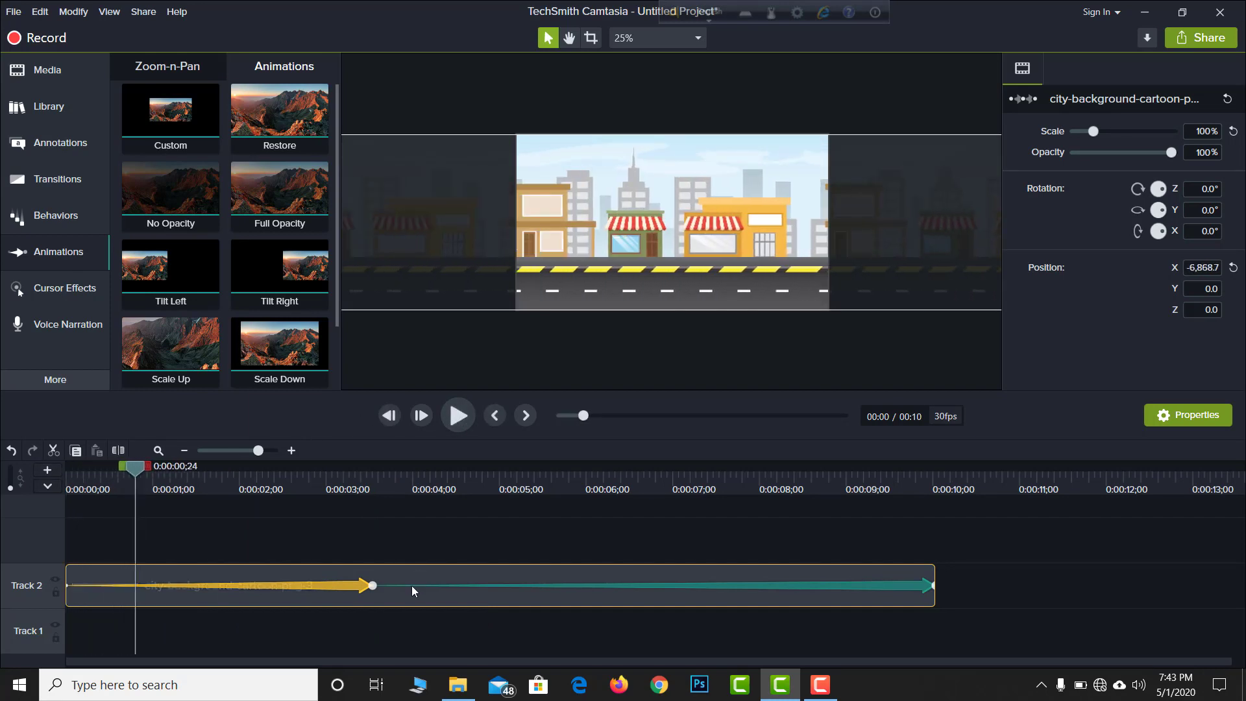
Delete the second background animation, stretch the remaining one to the clip's end, and play the result from the start
click(858, 586)
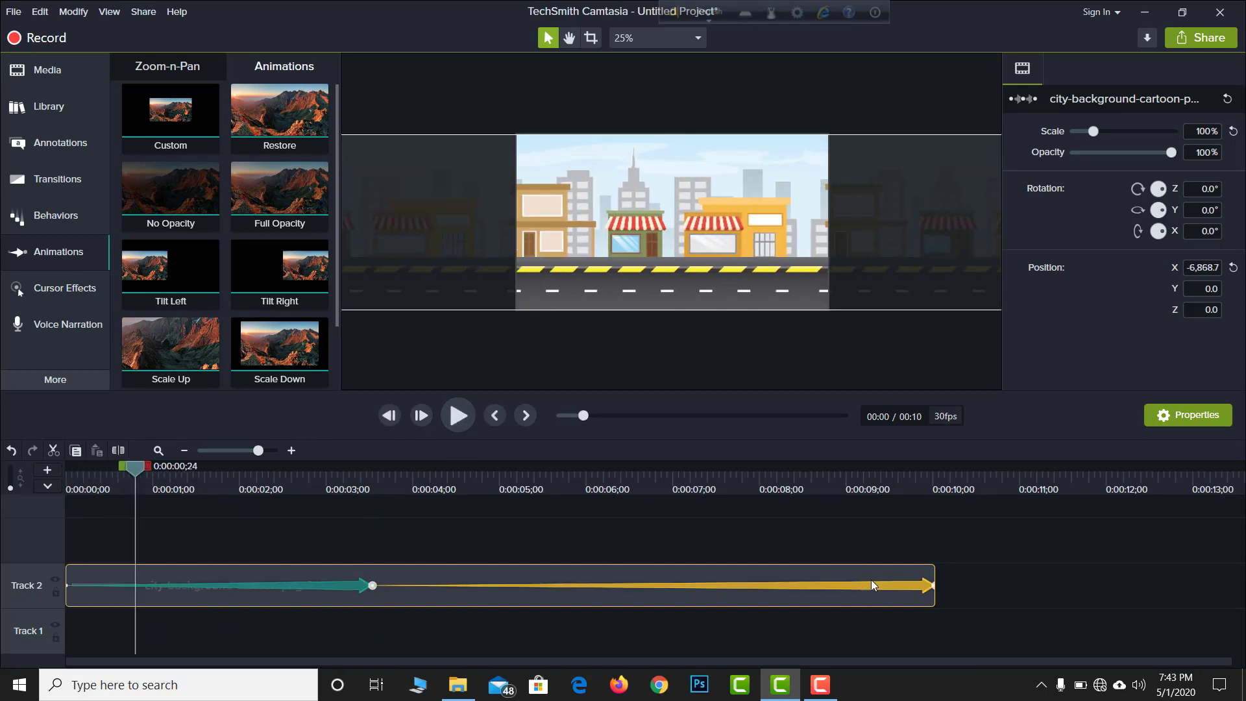
key(Delete)
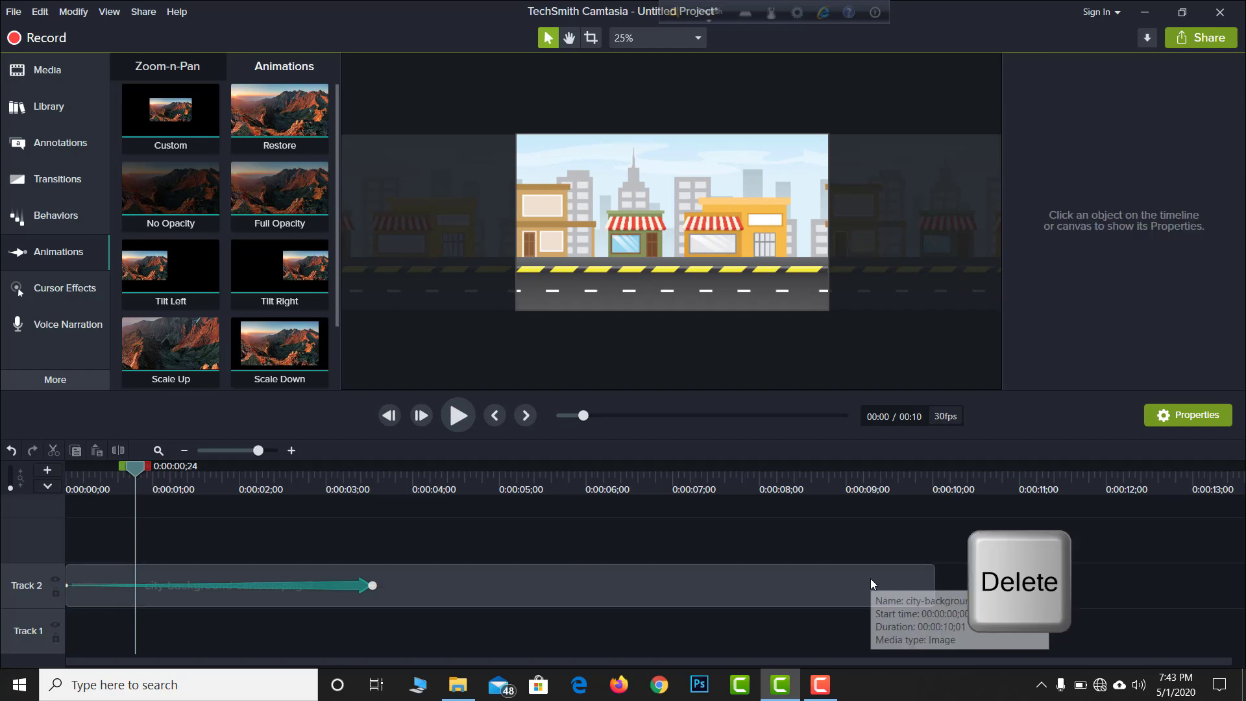
drag(370, 586, 935, 587)
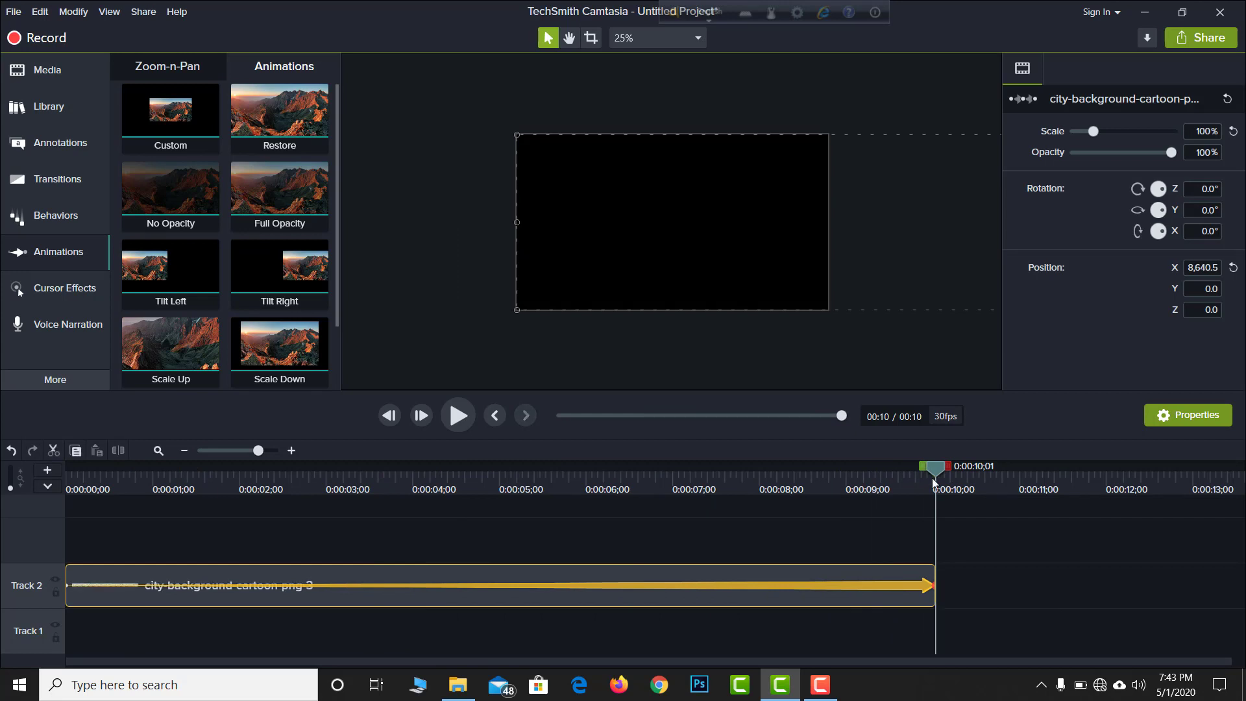
drag(936, 468, 1, 499)
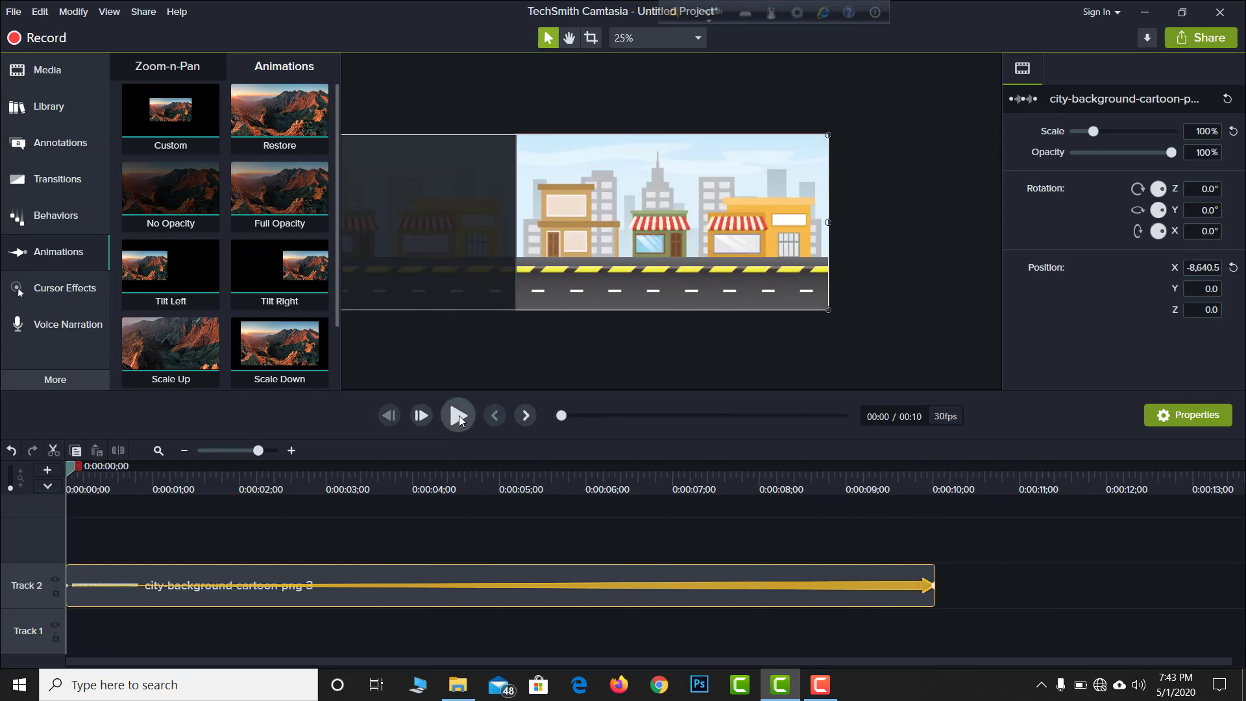
click(458, 416)
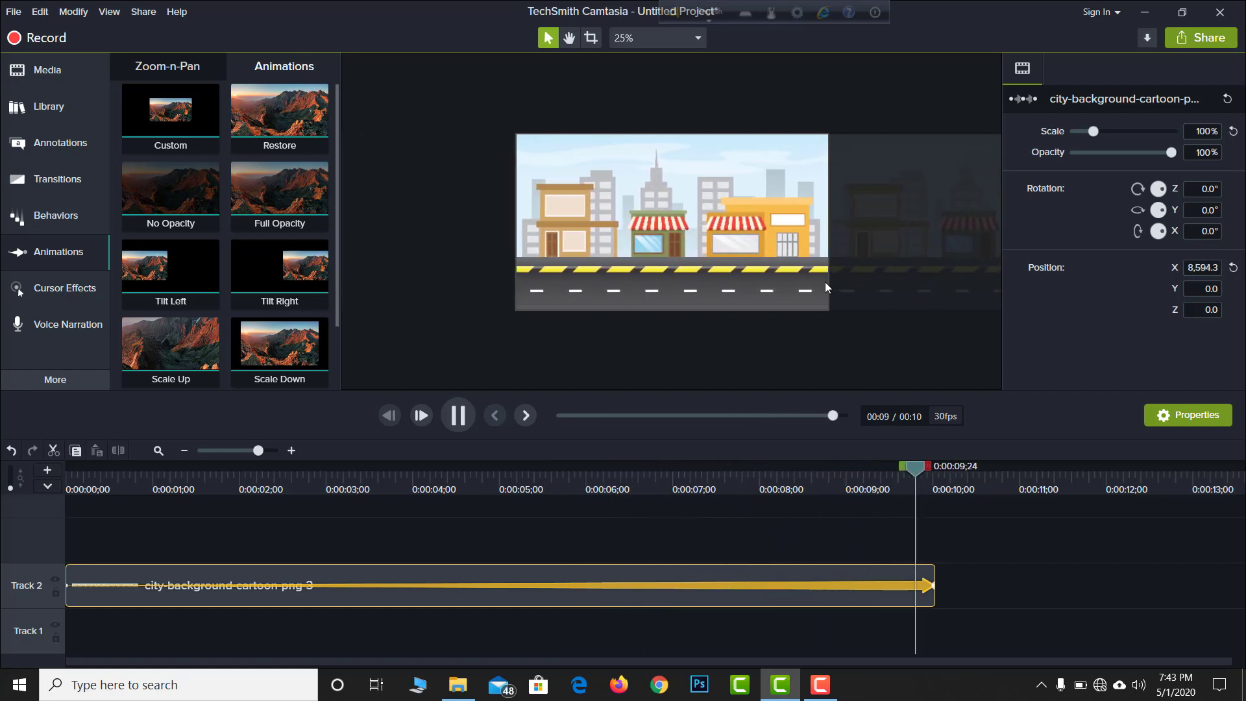
Add the van image 56.png at the start of Track 3 and extend its clip to match the background's length
drag(936, 479, 68, 480)
click(57, 86)
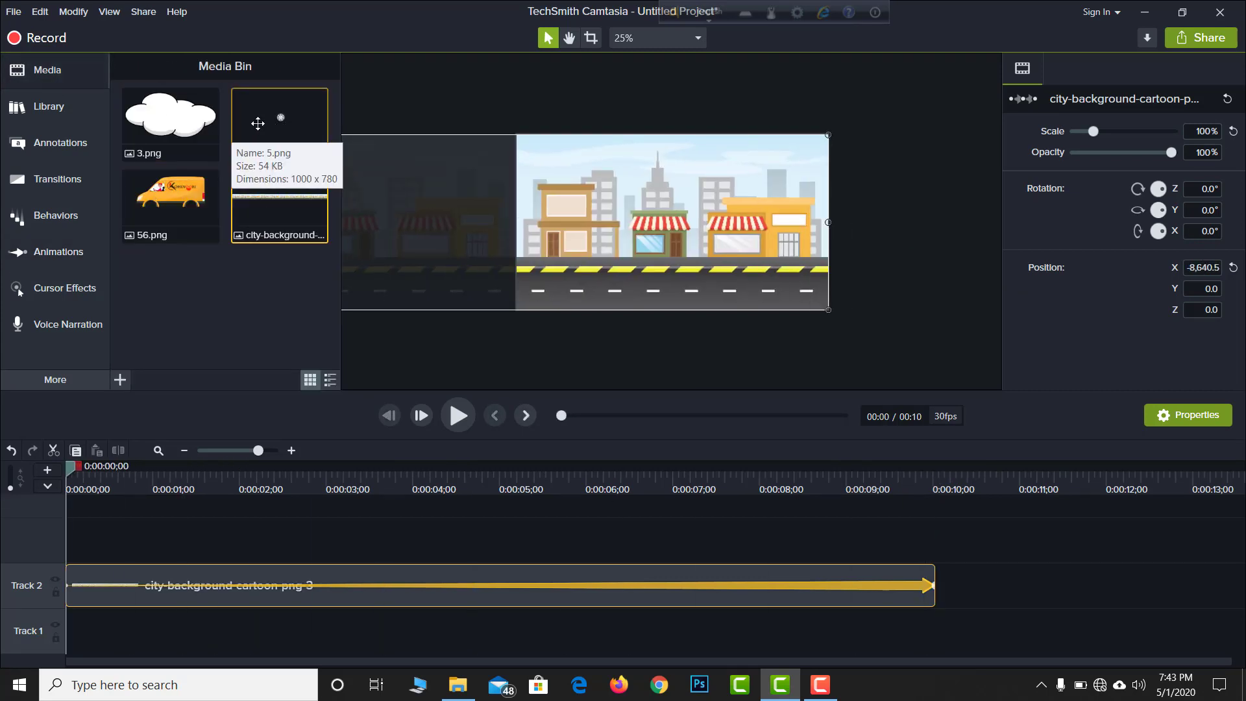
drag(170, 198, 123, 508)
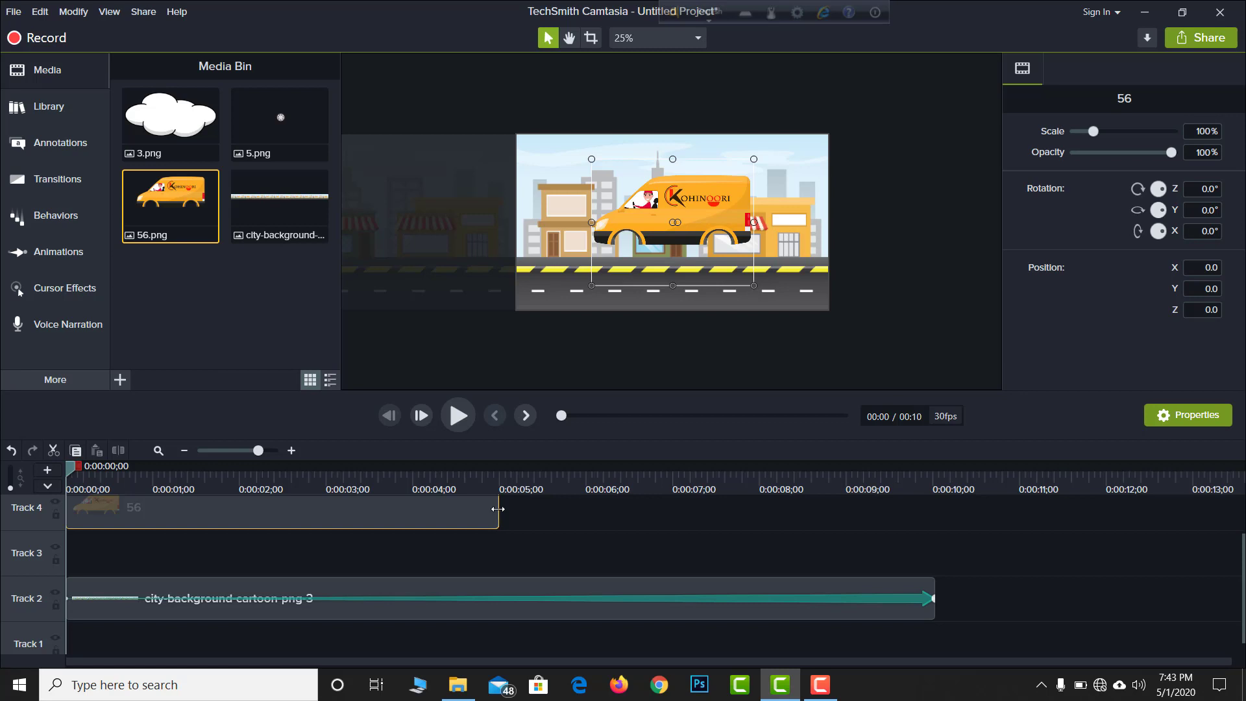
drag(498, 509, 936, 537)
drag(732, 518, 726, 562)
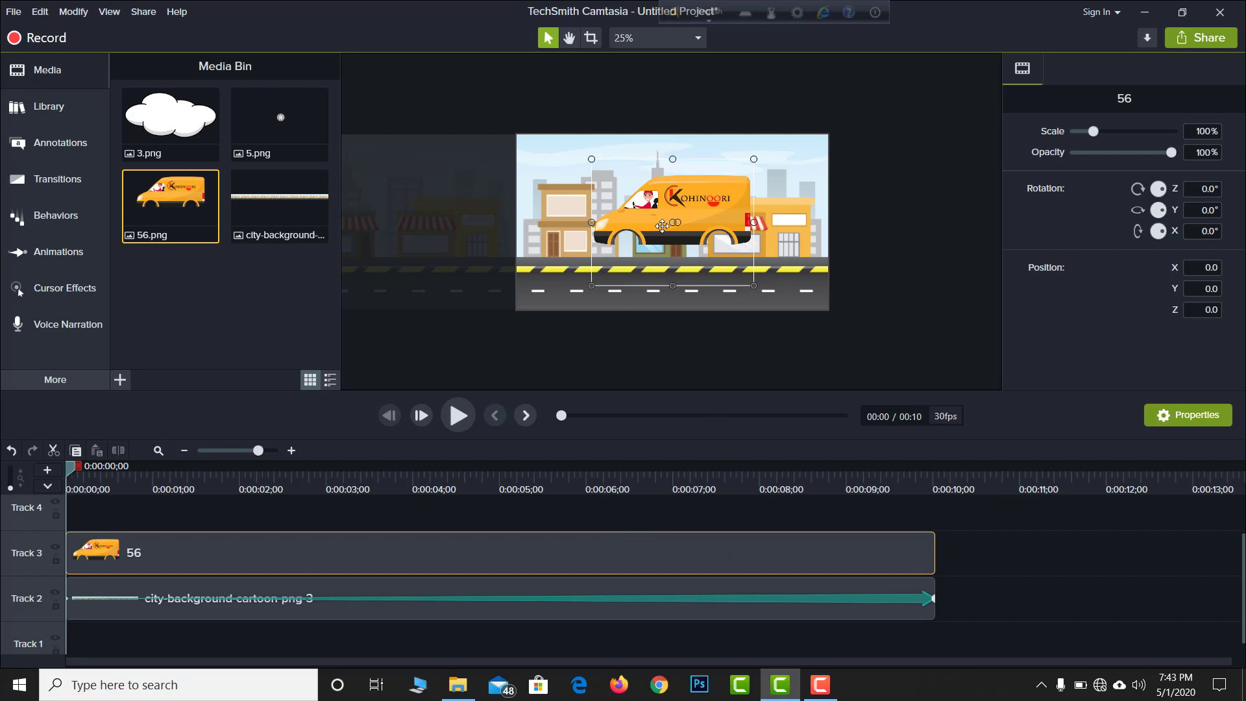
Position the van lower on the canvas over the road, at X -58 and Y -184
scroll(662, 225, up, 3)
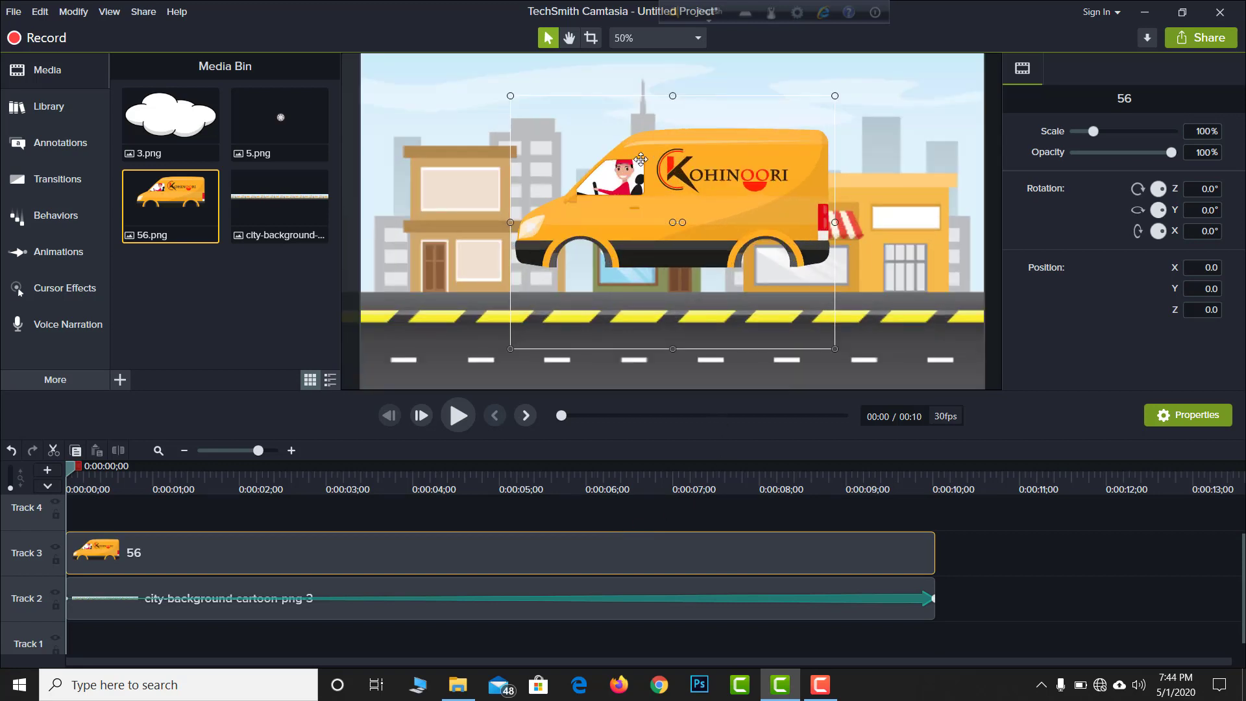
drag(665, 191, 645, 251)
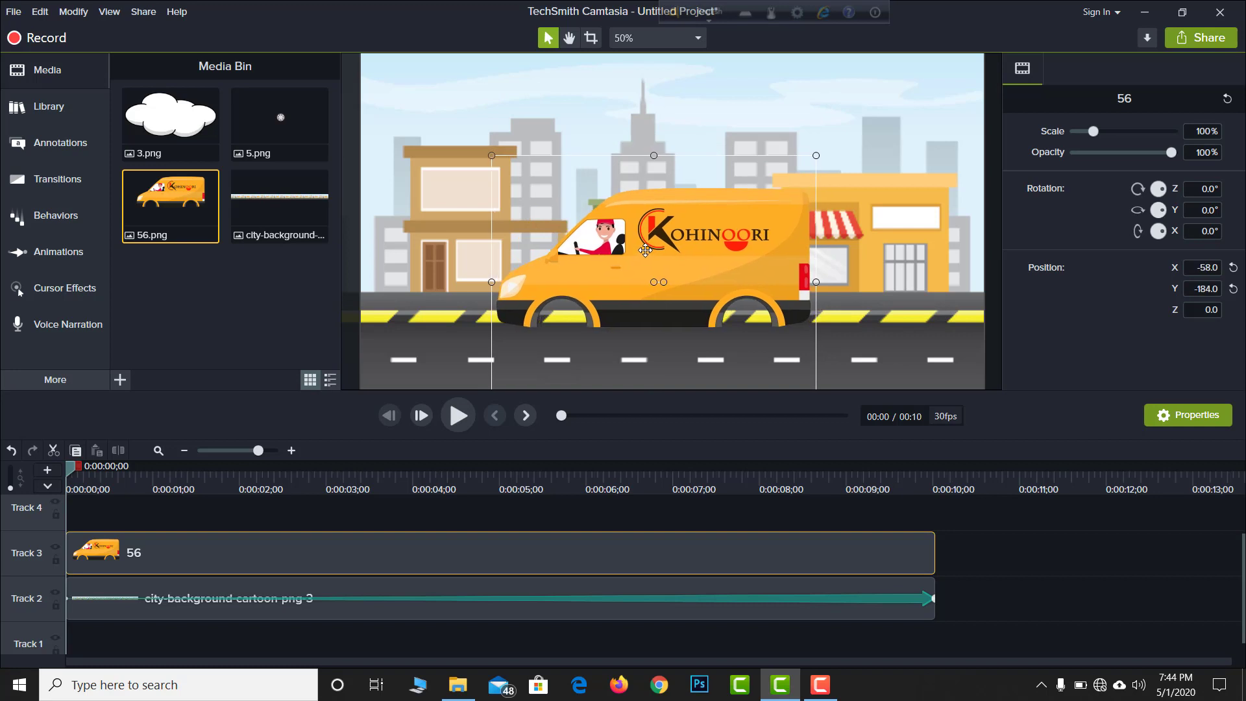
click(433, 323)
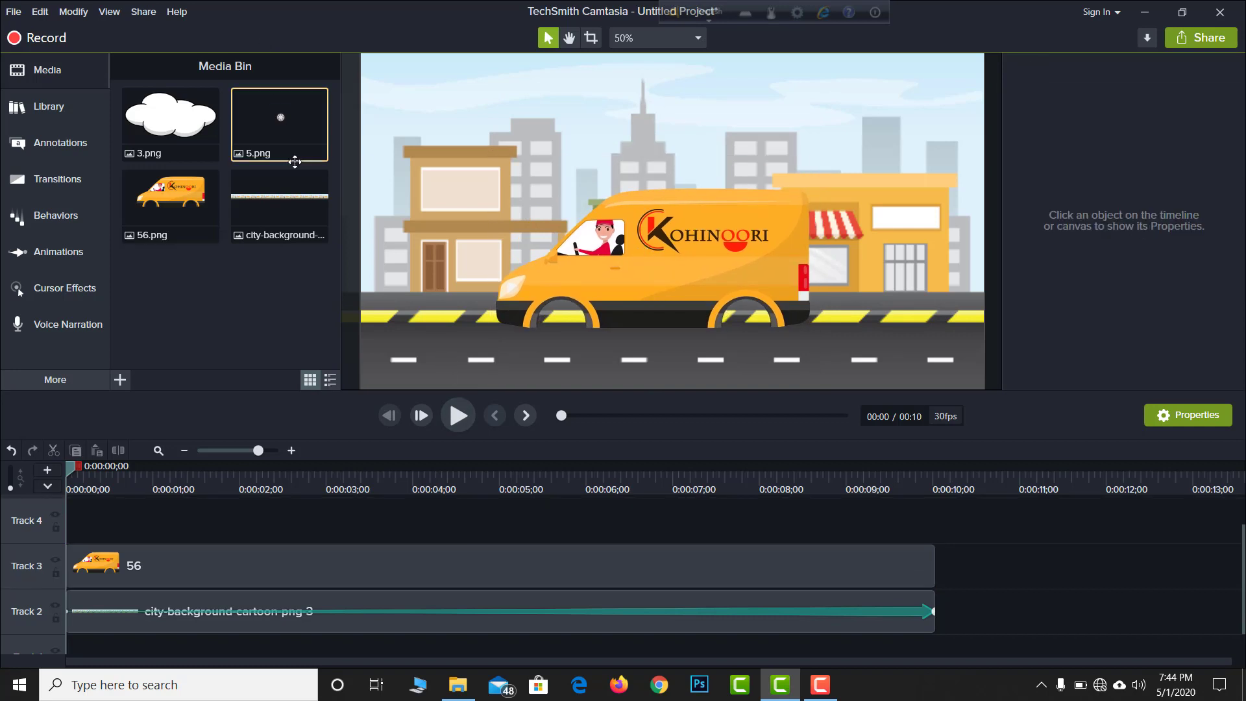
Remove 5.png from the media bin and import the wheel image Untitled-1 in its place
key(Delete)
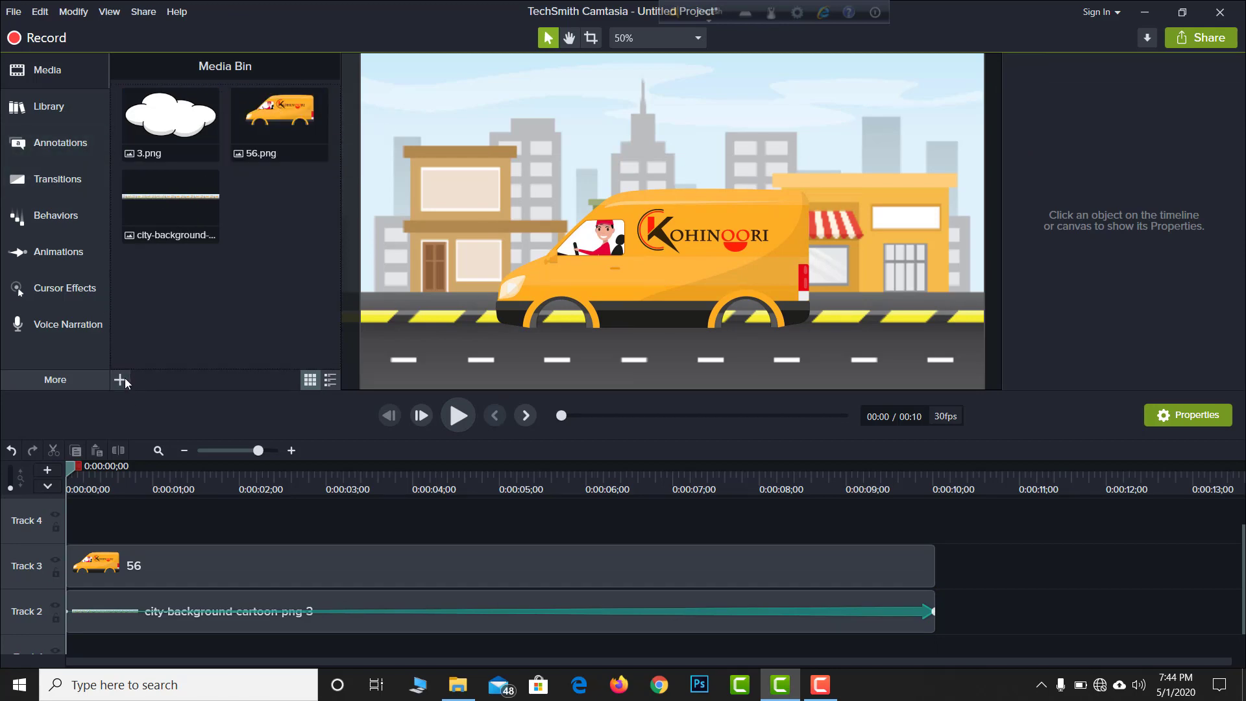
click(129, 328)
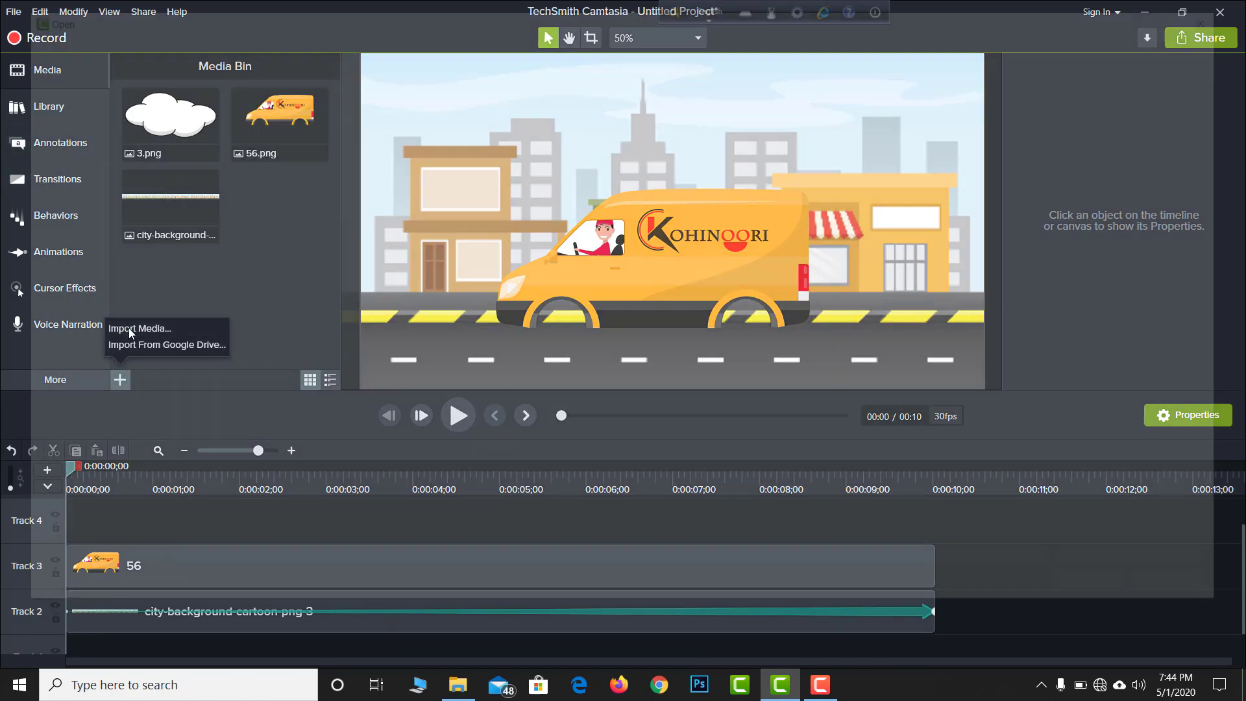
click(736, 130)
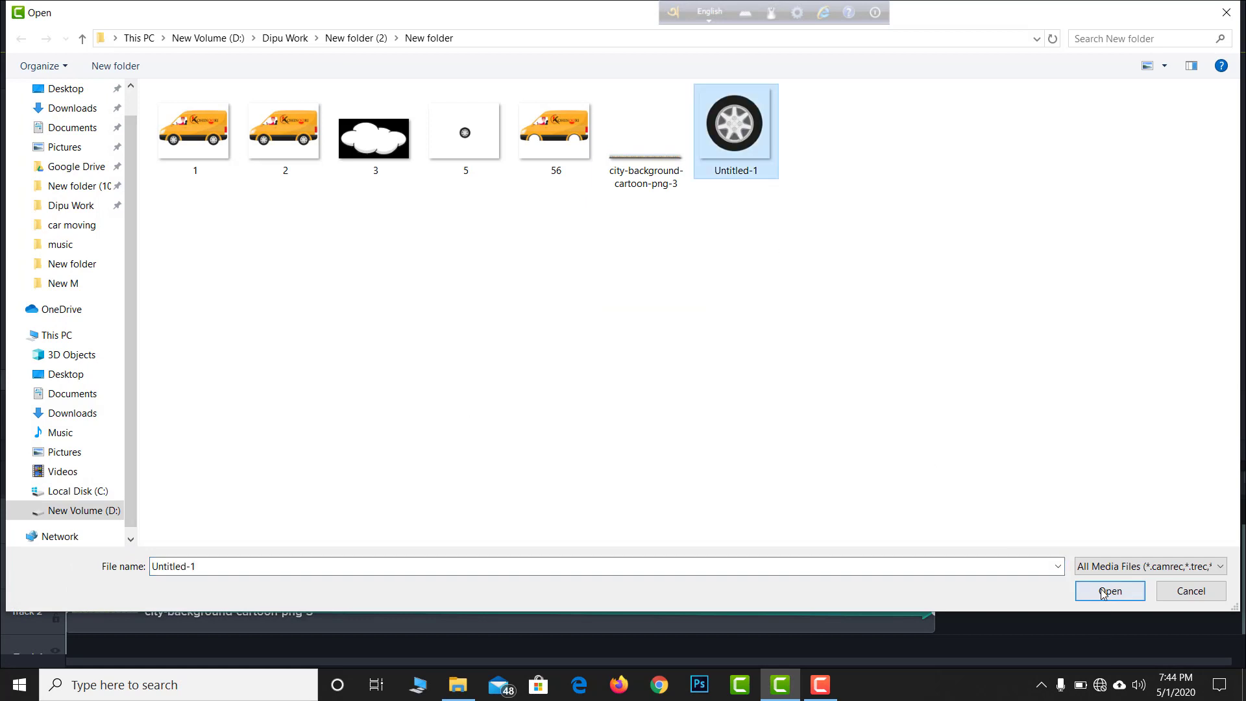
click(1109, 591)
Add the wheel image on Track 4 at the van clip's length and fit it under the rear arch at 20.8% scale, X 230, Y -348
drag(298, 192, 72, 523)
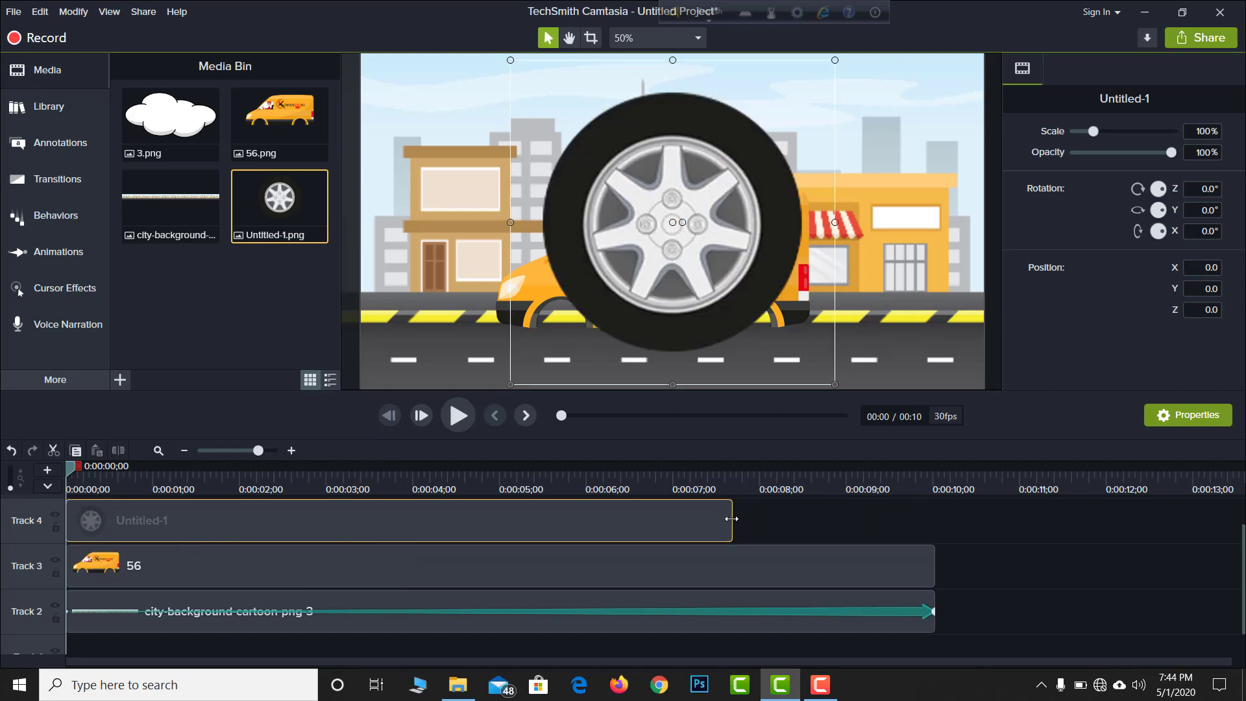
drag(732, 522, 934, 524)
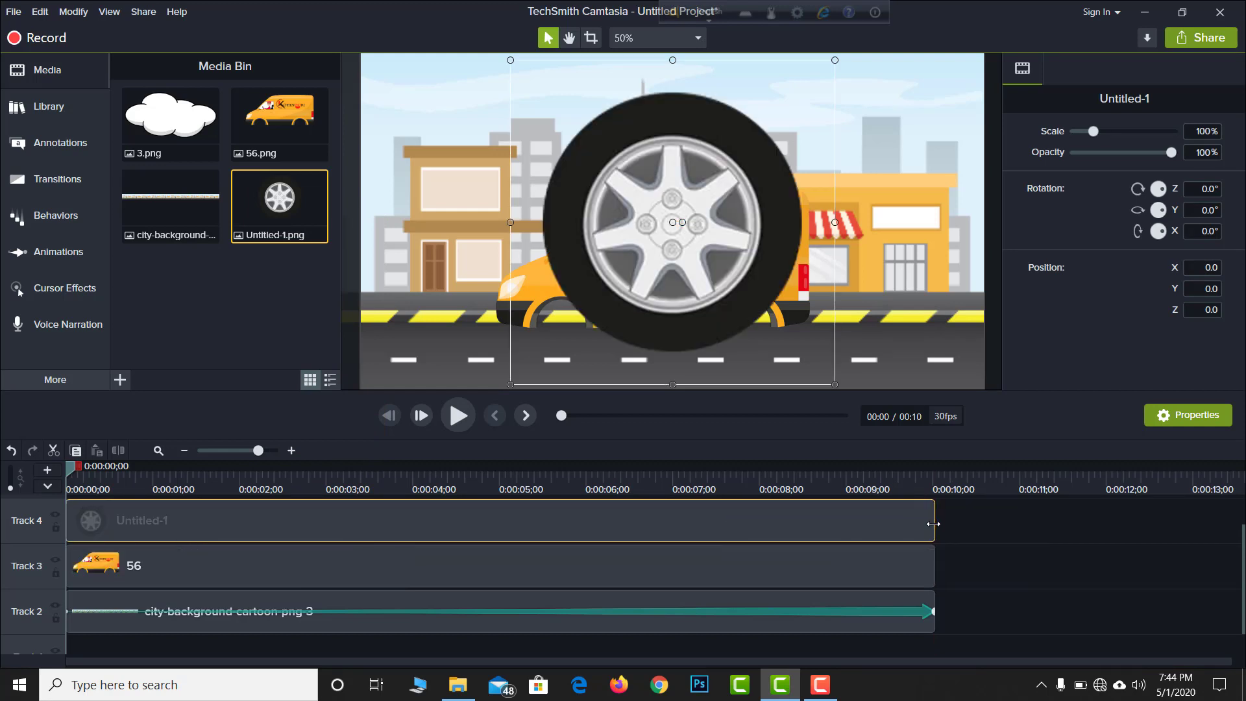
drag(510, 59, 718, 294)
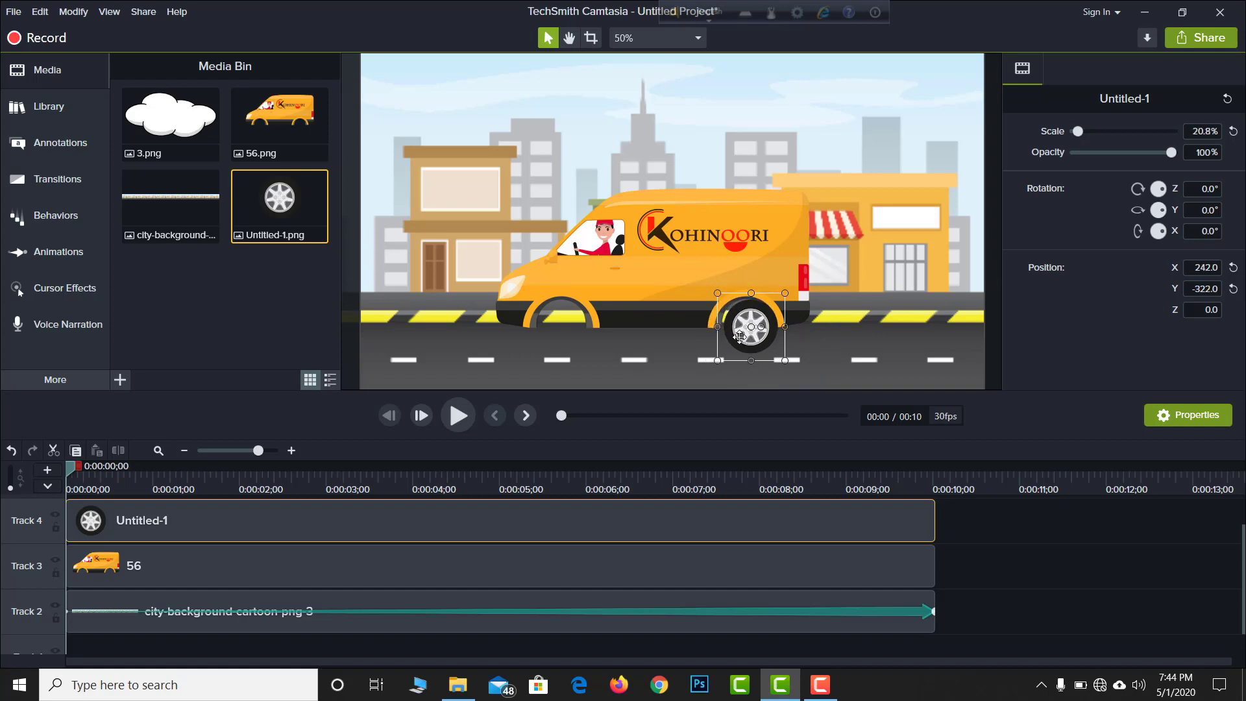
drag(739, 337, 735, 344)
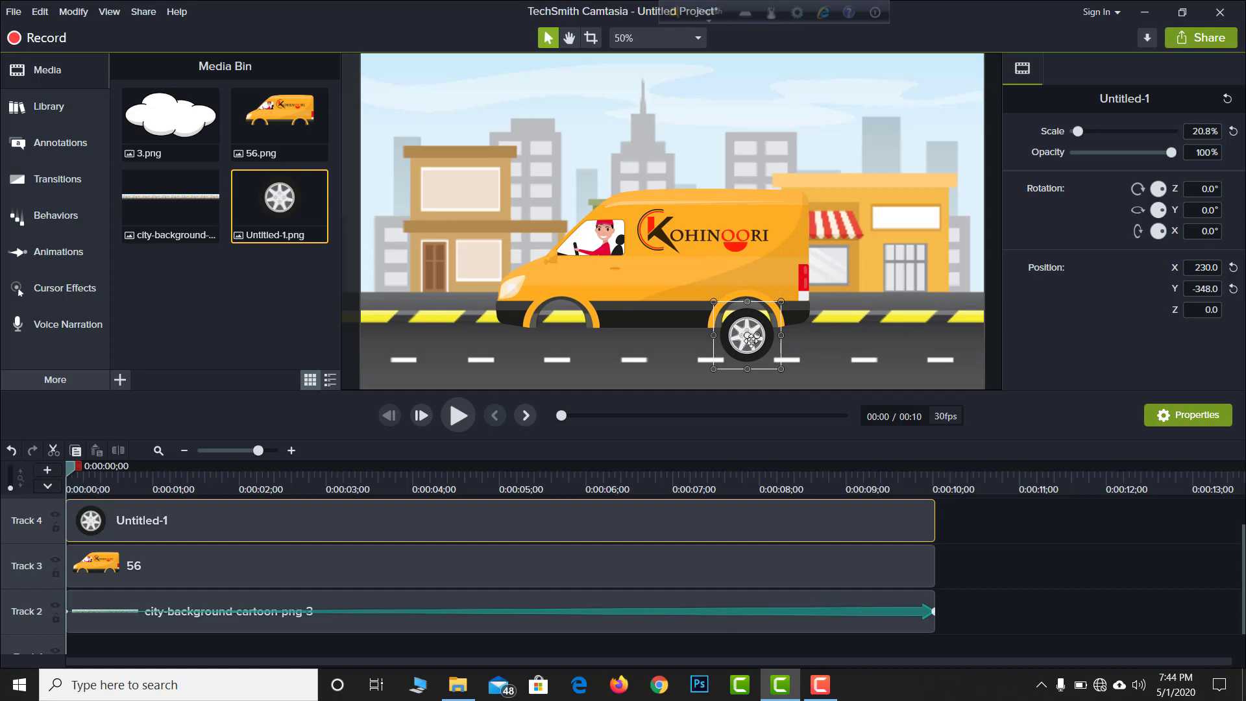
Apply a Custom animation ending near the one-second mark to the rear wheel and spin the wheel to a Z rotation of 5,416.5°
click(55, 251)
drag(177, 125, 154, 520)
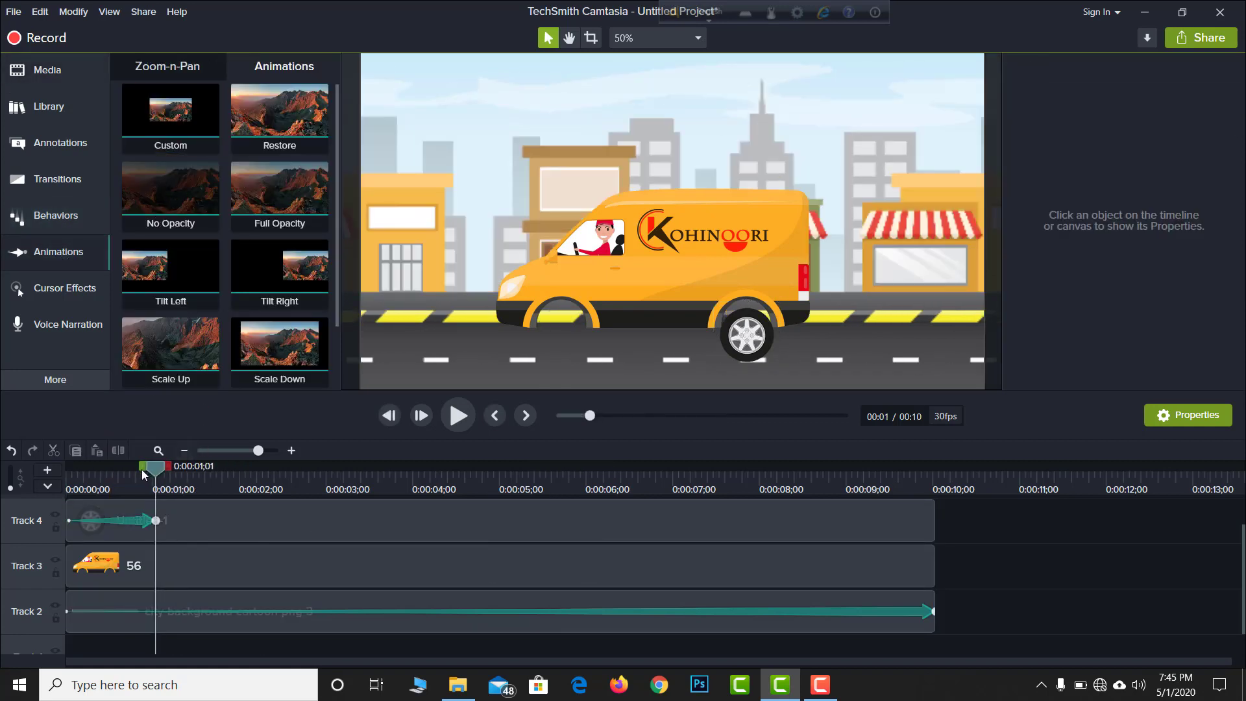
click(139, 527)
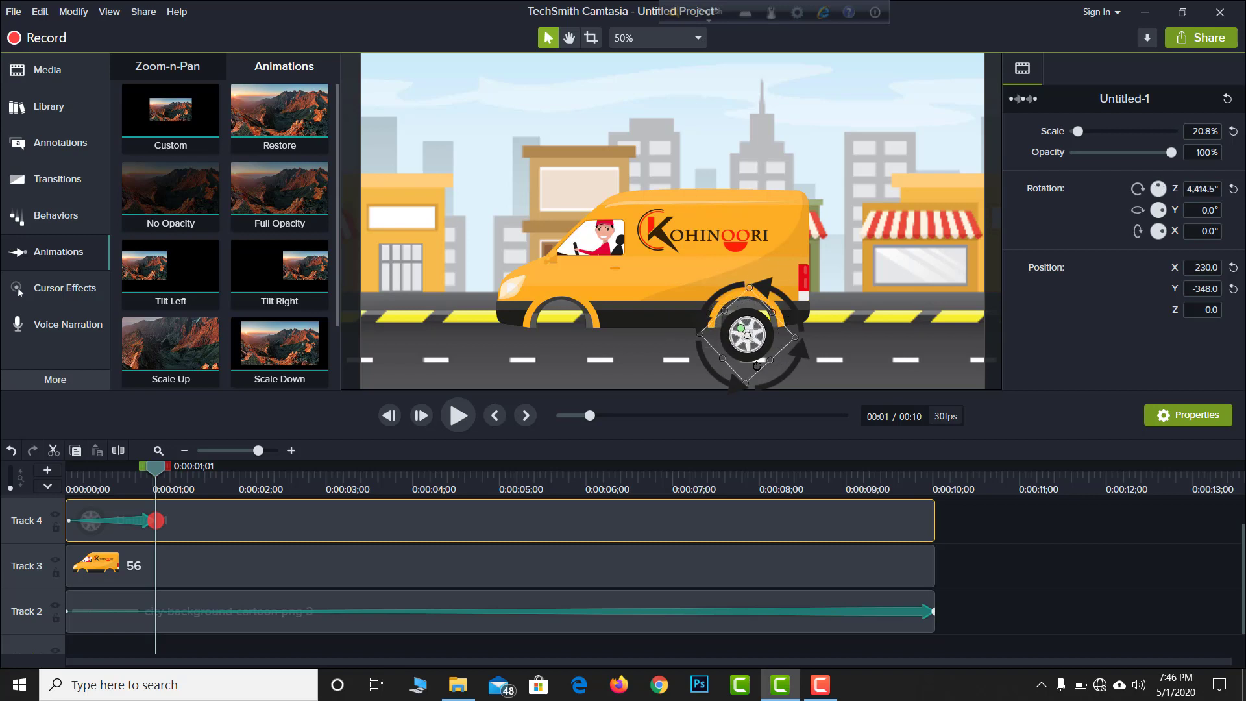
click(720, 281)
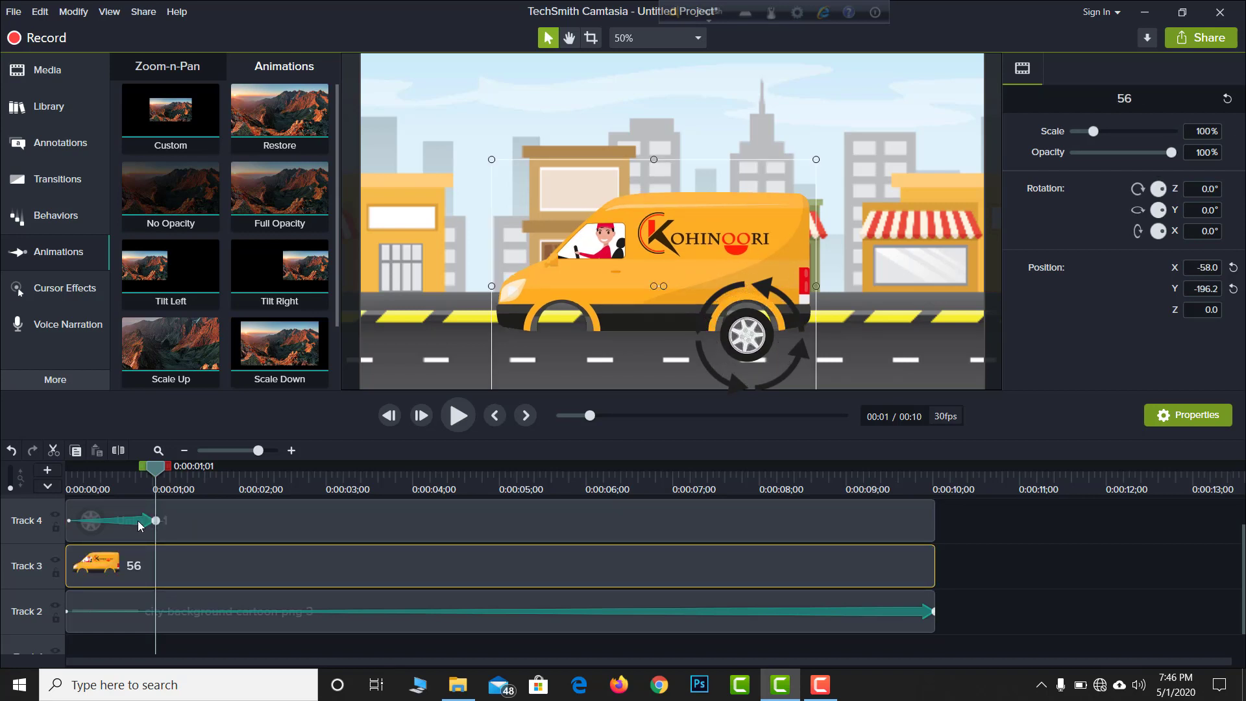
Preview the rear wheel's spin from the start and stretch its animation to the end of the clip
drag(159, 472, 59, 470)
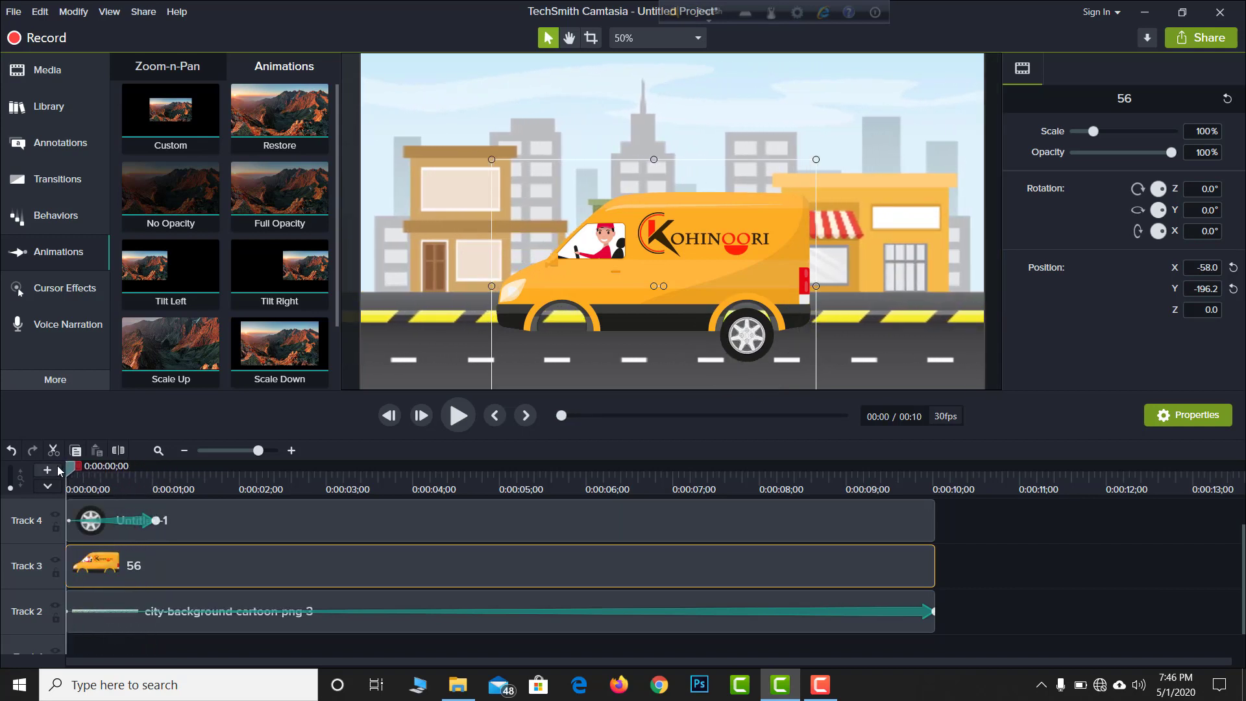
click(450, 421)
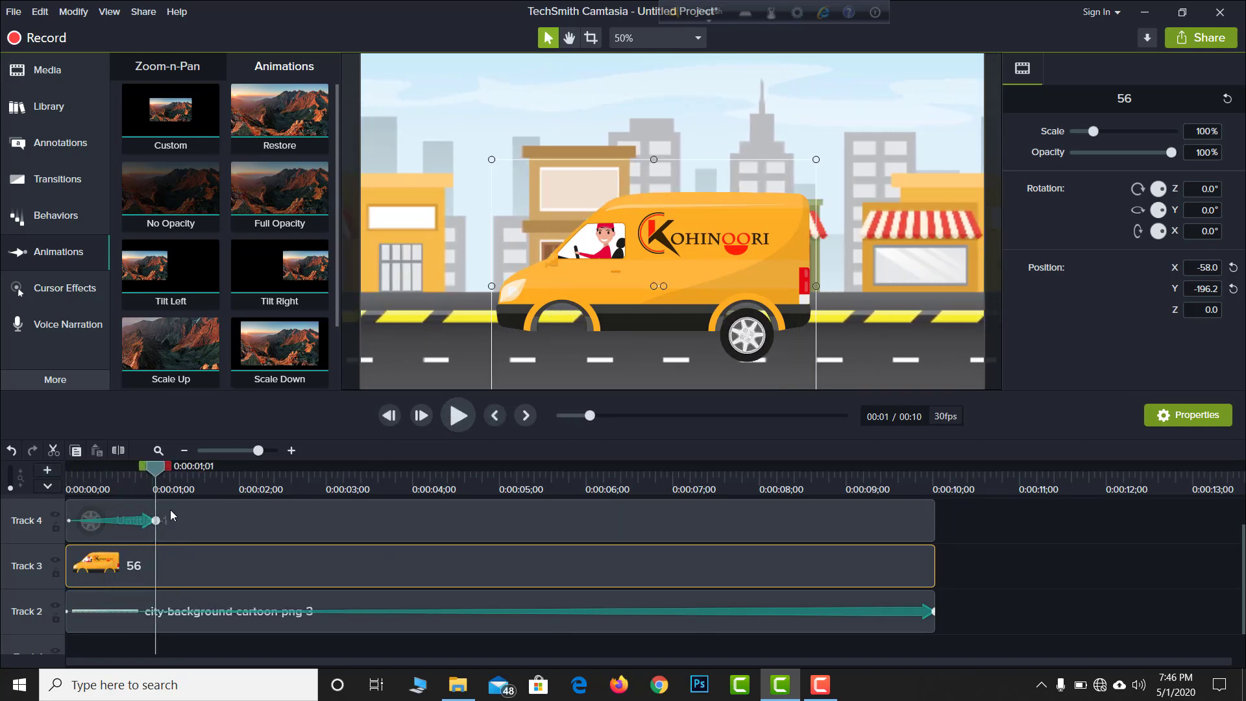
drag(170, 520, 940, 525)
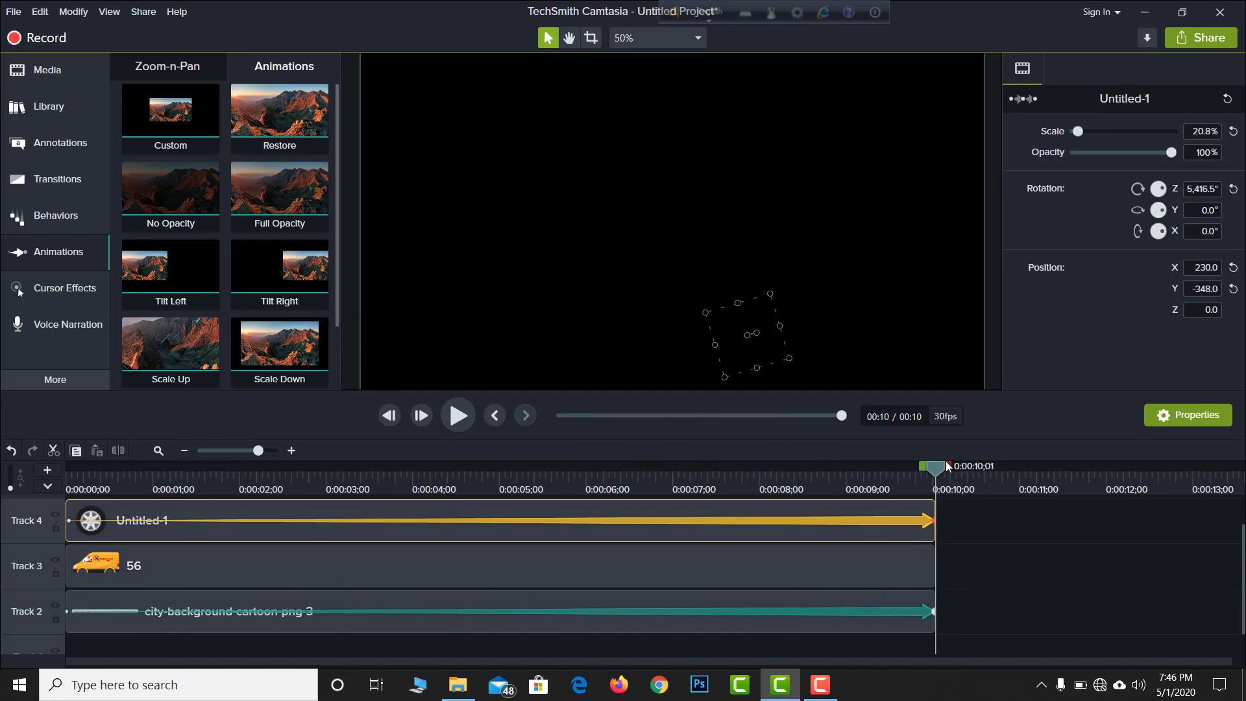
Play the timeline from the start to check the rear wheel's rotation against the moving background
drag(935, 467, 1, 472)
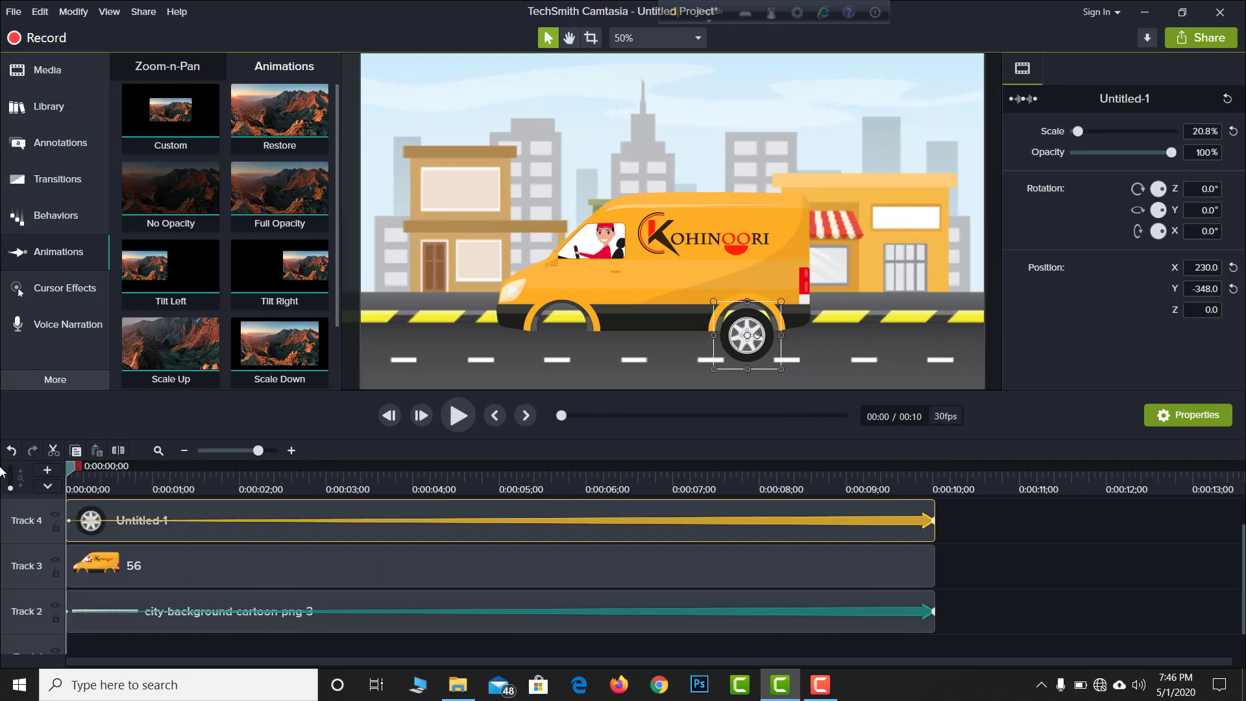
click(455, 418)
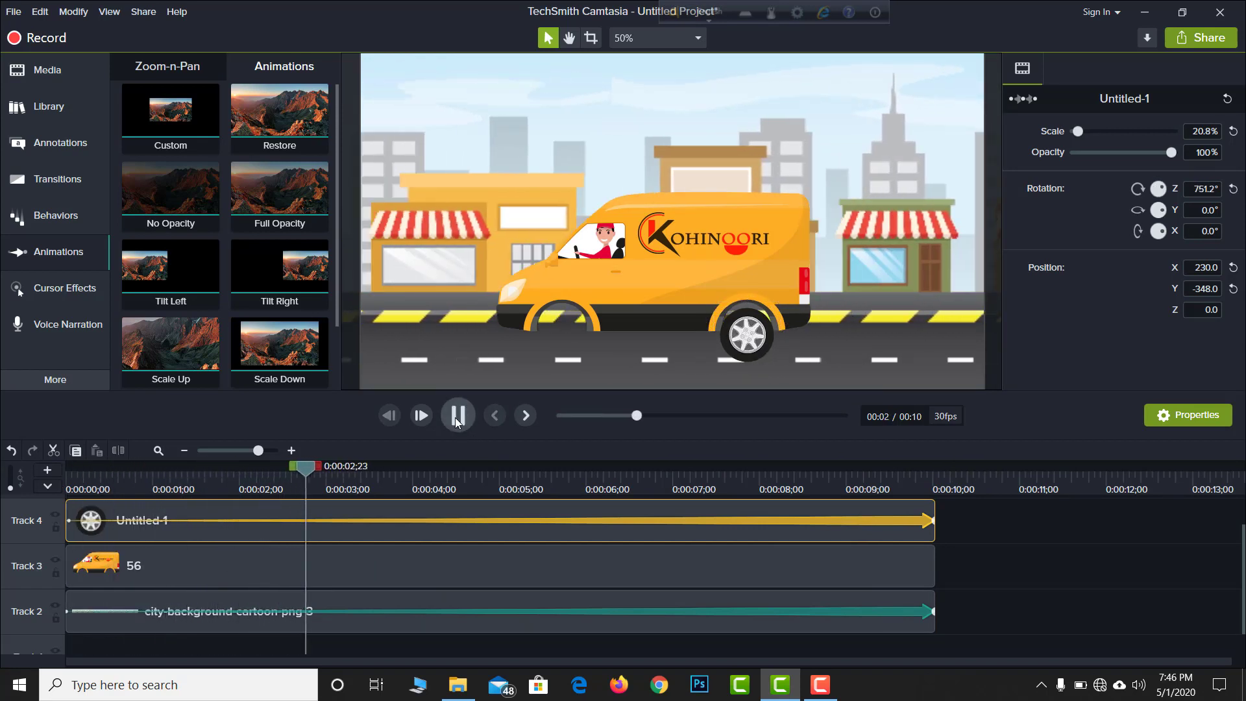
click(456, 419)
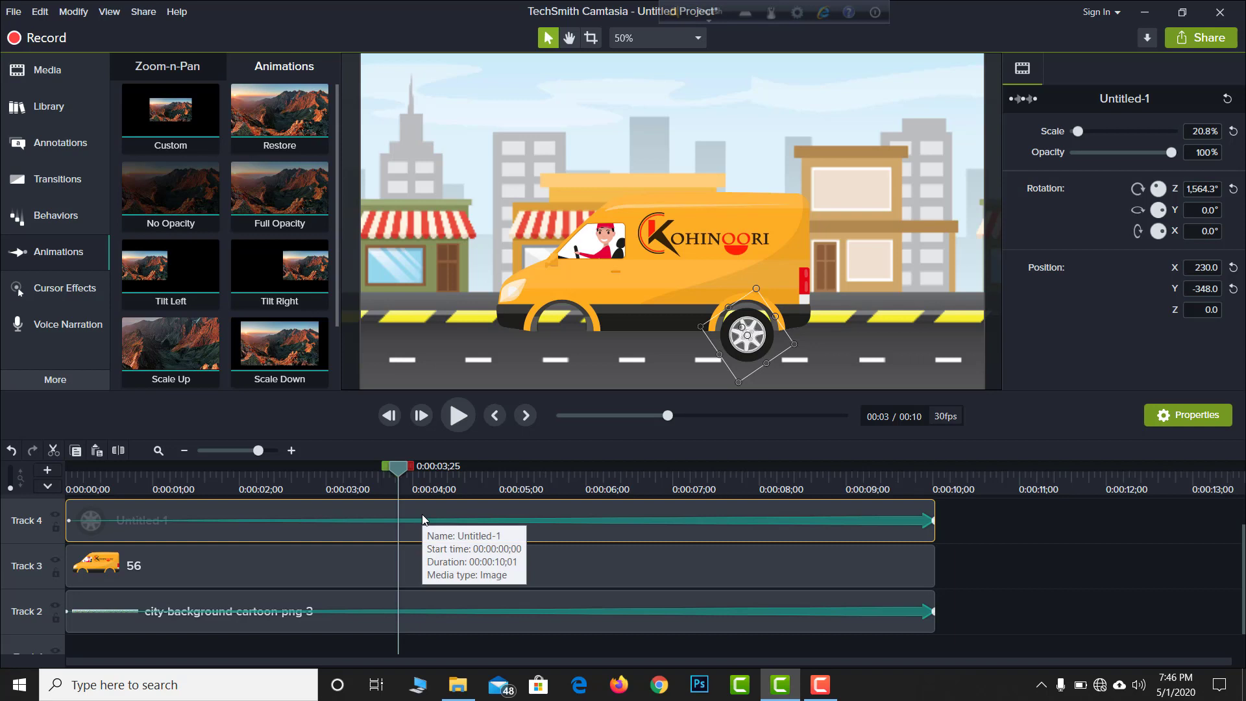
Try a pasted copy of the animated wheel on Track 5 as the front wheel, preview it, and delete the copy
key(ctrl+v)
scroll(559, 639, down, 1)
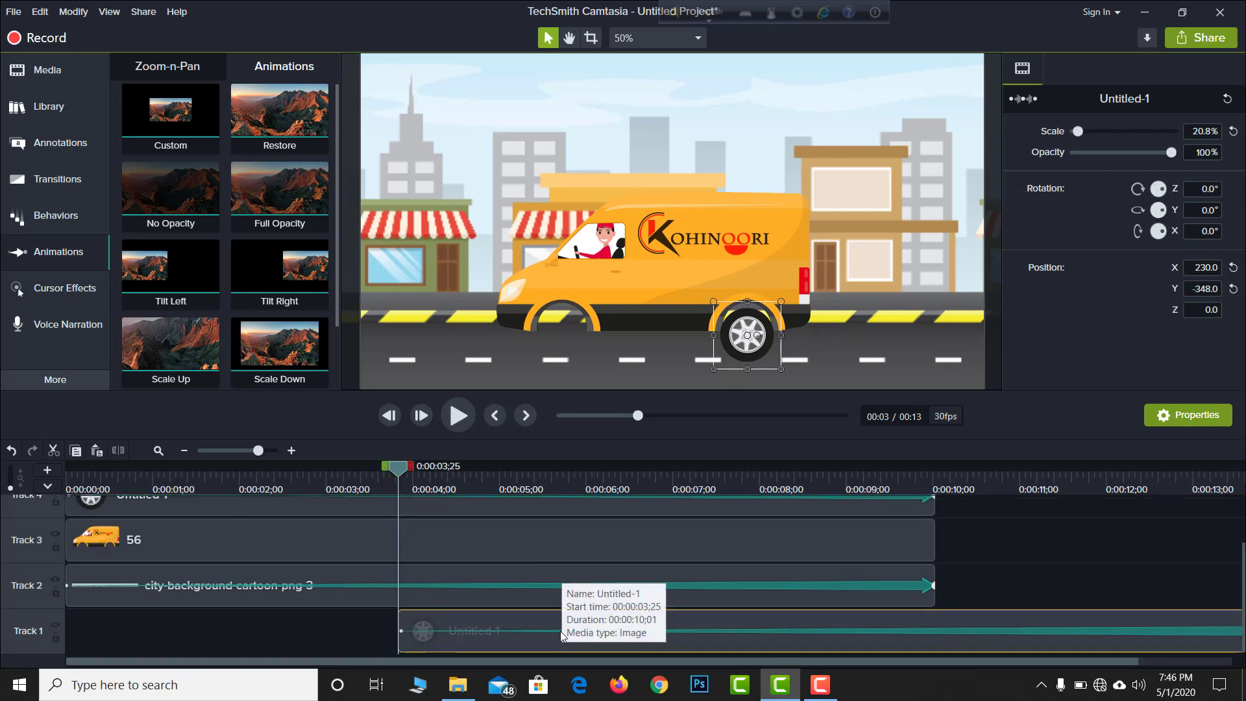
drag(548, 620, 94, 513)
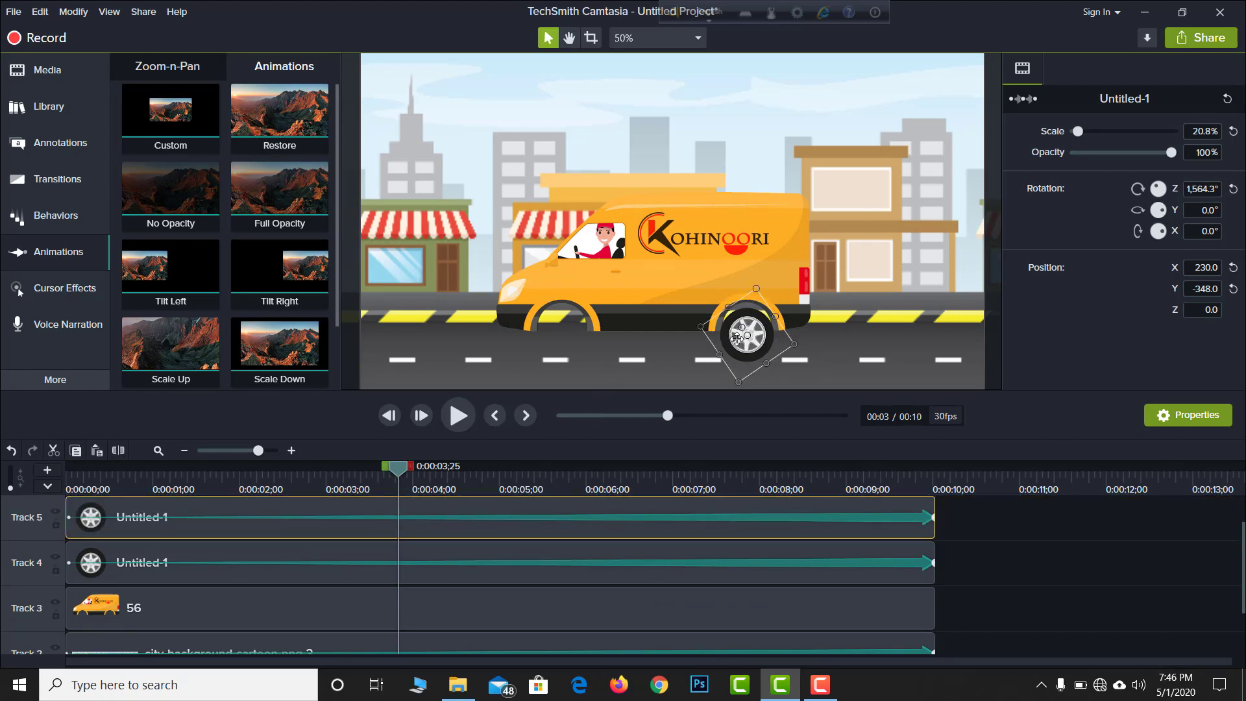
drag(745, 357, 556, 364)
click(459, 416)
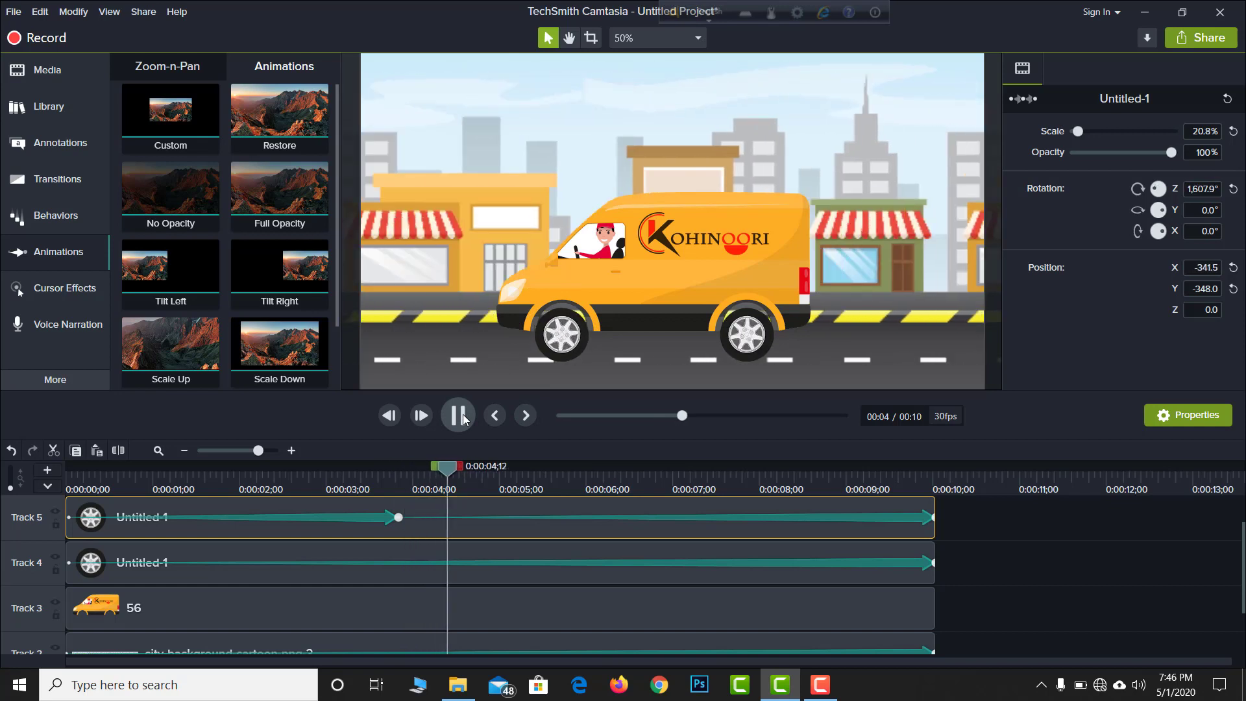
click(459, 415)
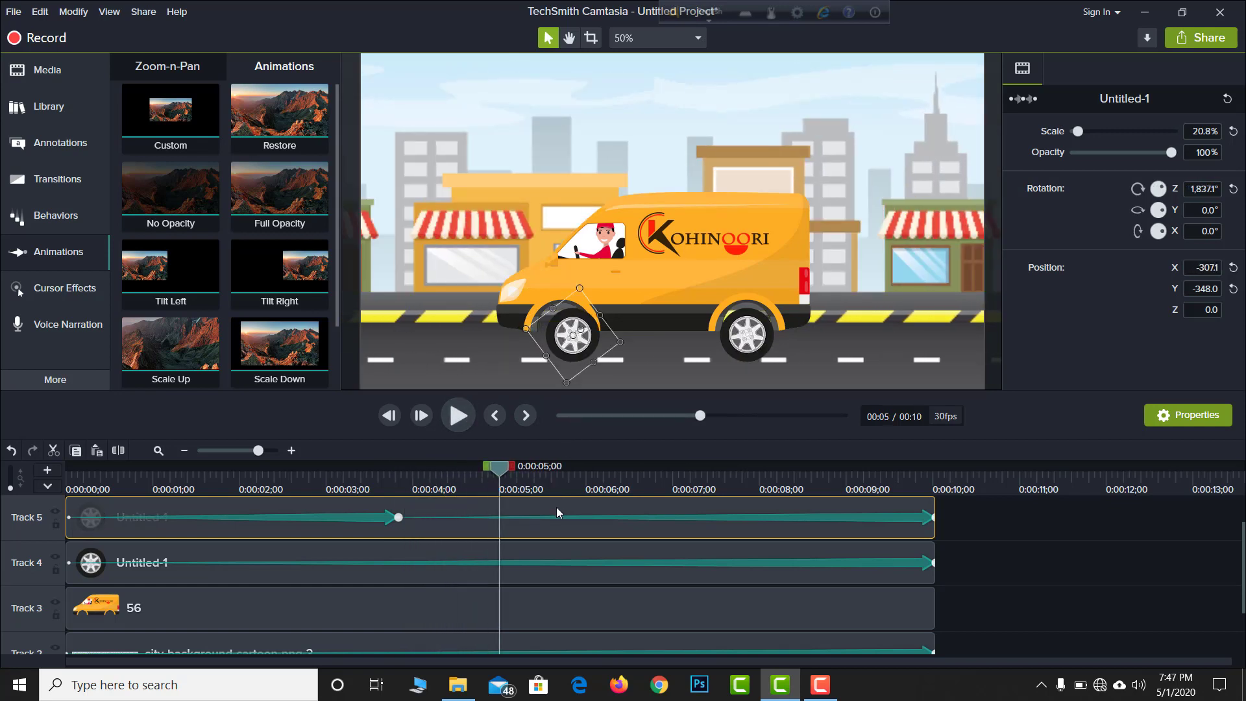
key(Delete)
click(376, 551)
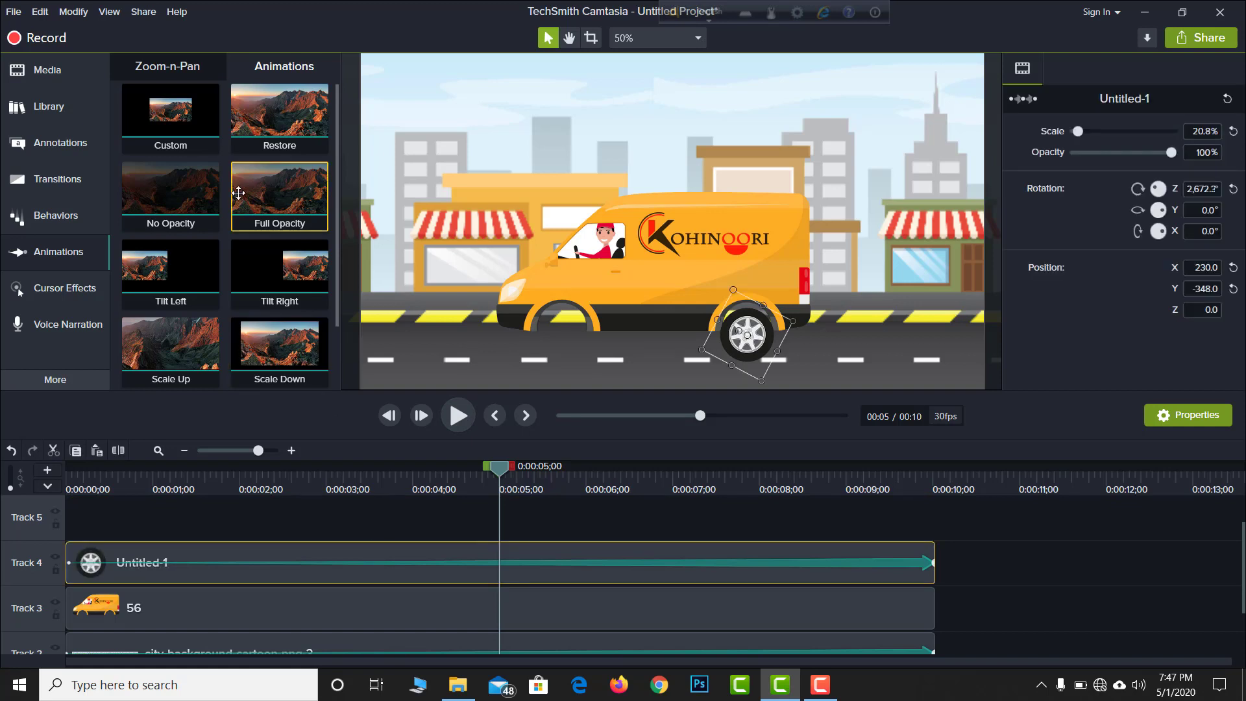
Add a second full-length wheel clip on Track 5 and fit it under the front arch at 19.8% scale, X -345, Y -348
click(53, 80)
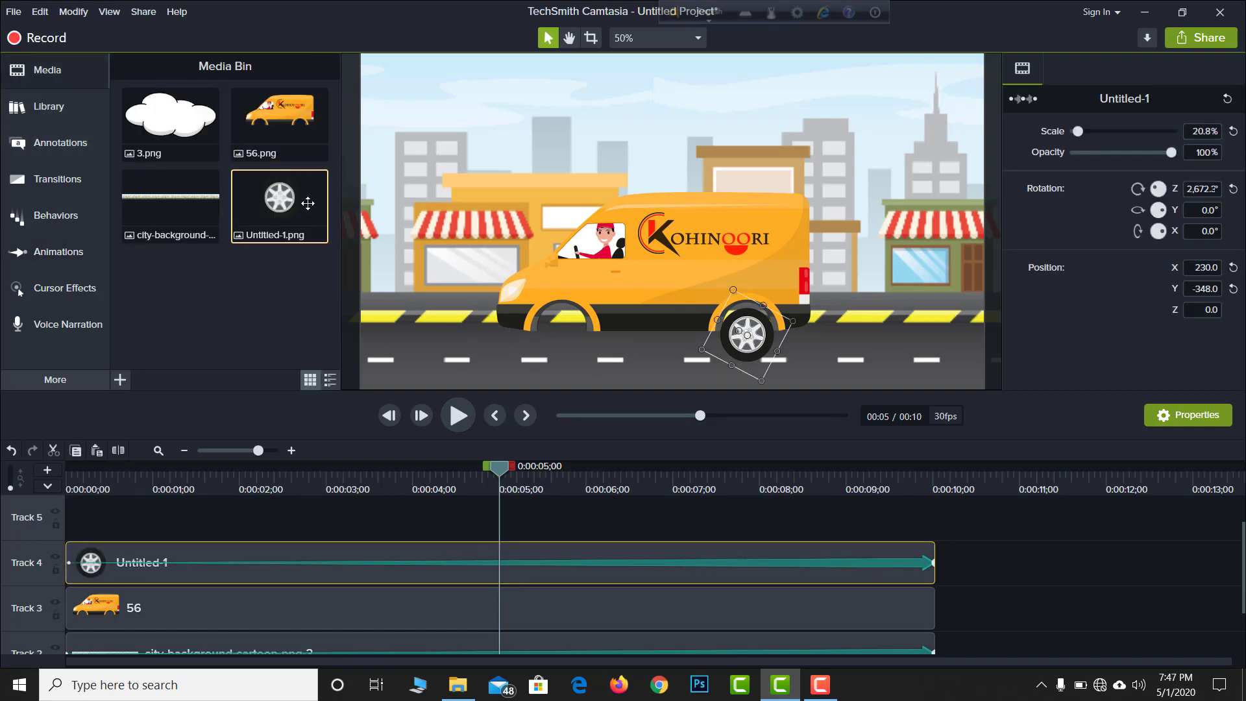
drag(305, 201, 8, 529)
drag(492, 532, 936, 522)
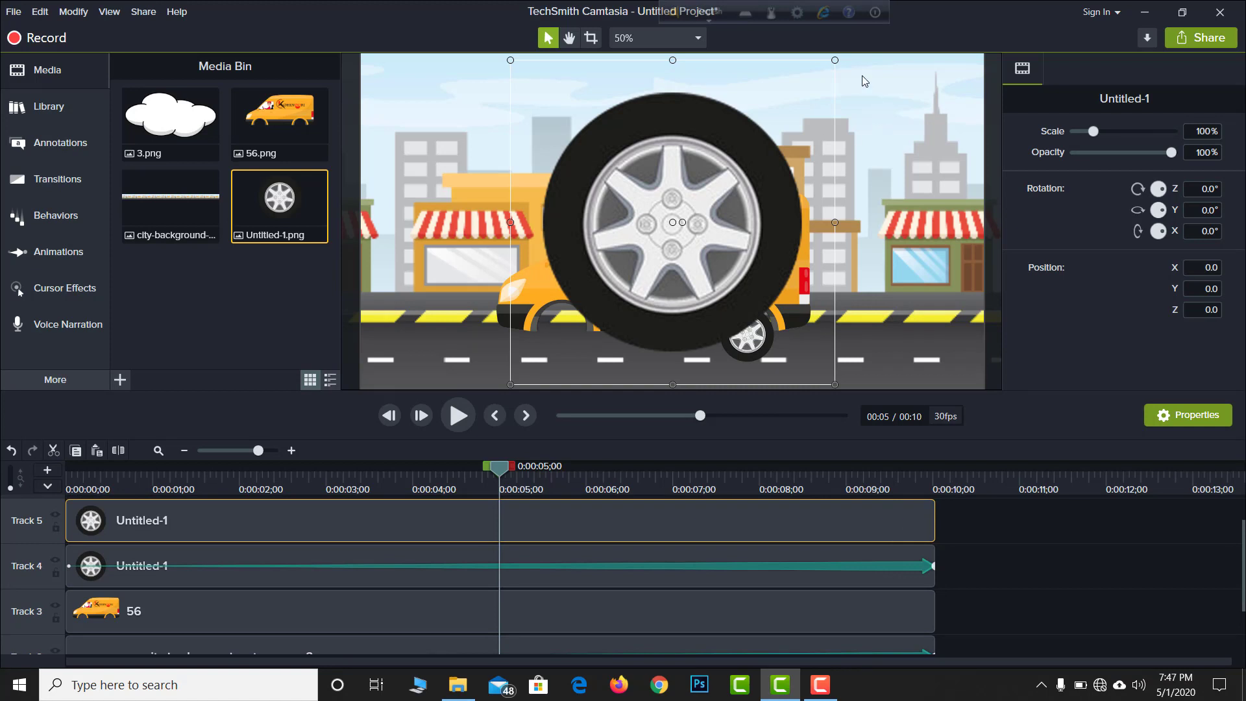
drag(835, 61, 752, 312)
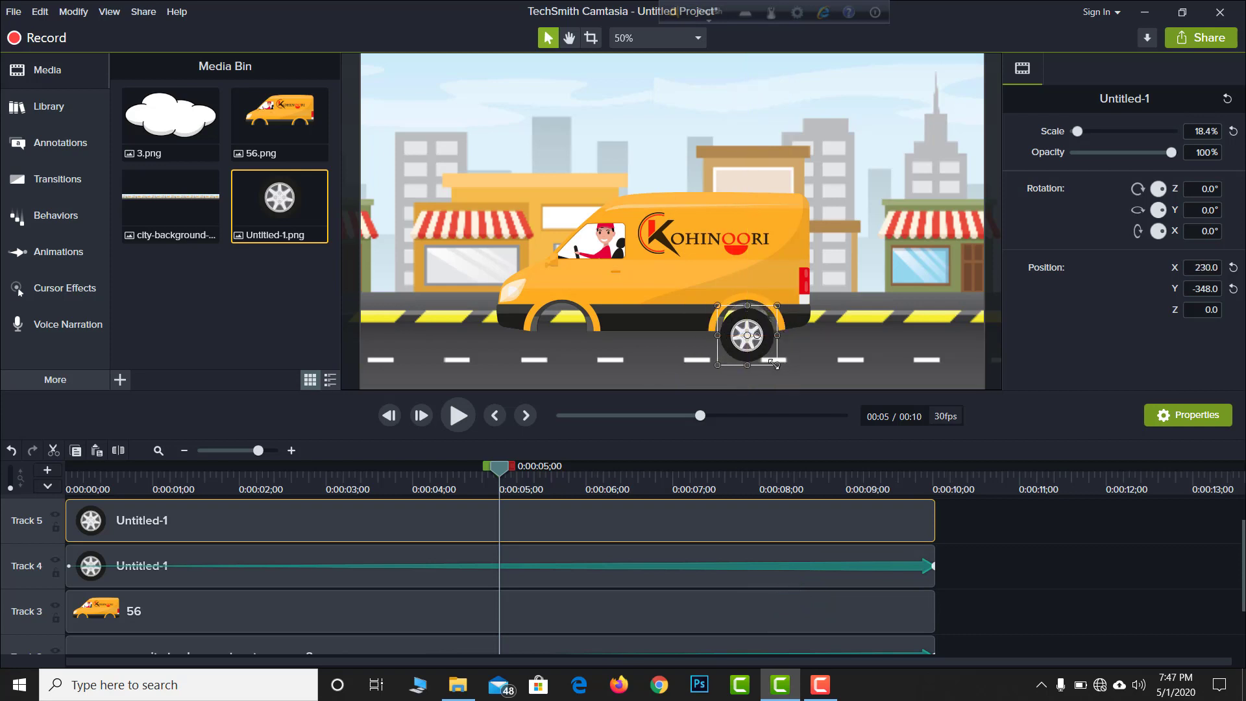
drag(776, 365, 568, 355)
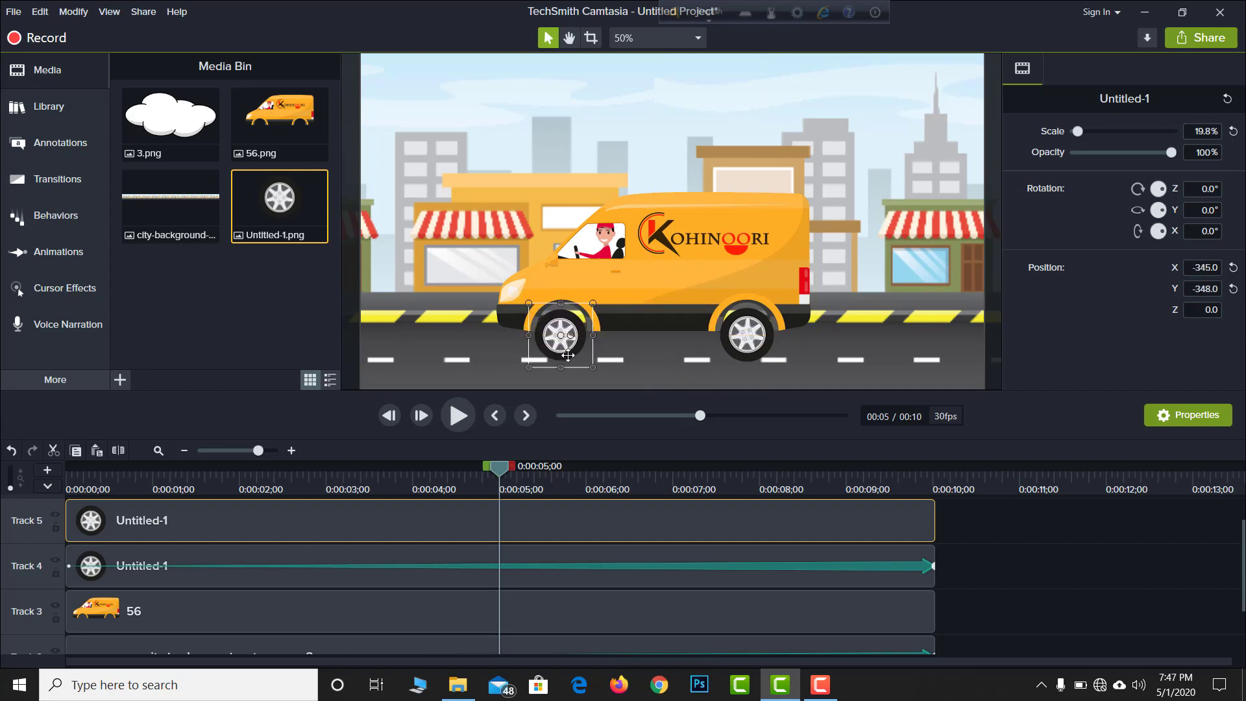
Apply a Custom animation to the front wheel clip and spin the wheel to a Z rotation of 3,797.1°
click(58, 252)
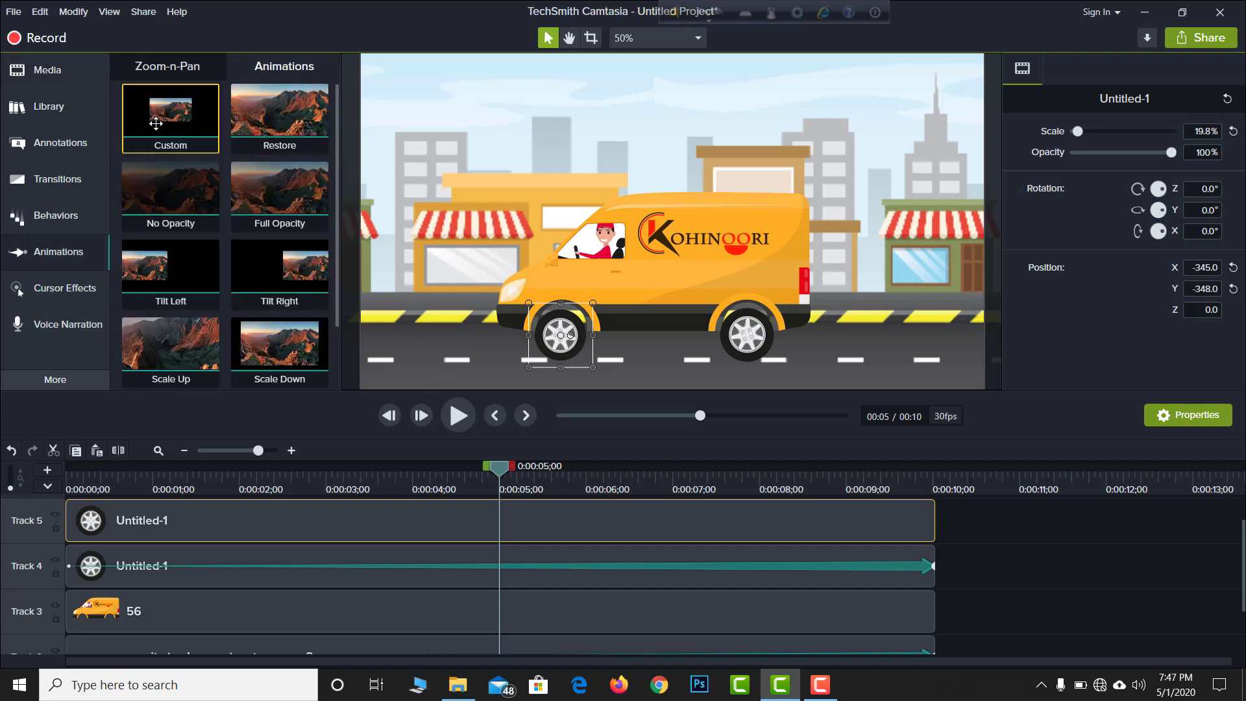
drag(164, 126, 192, 532)
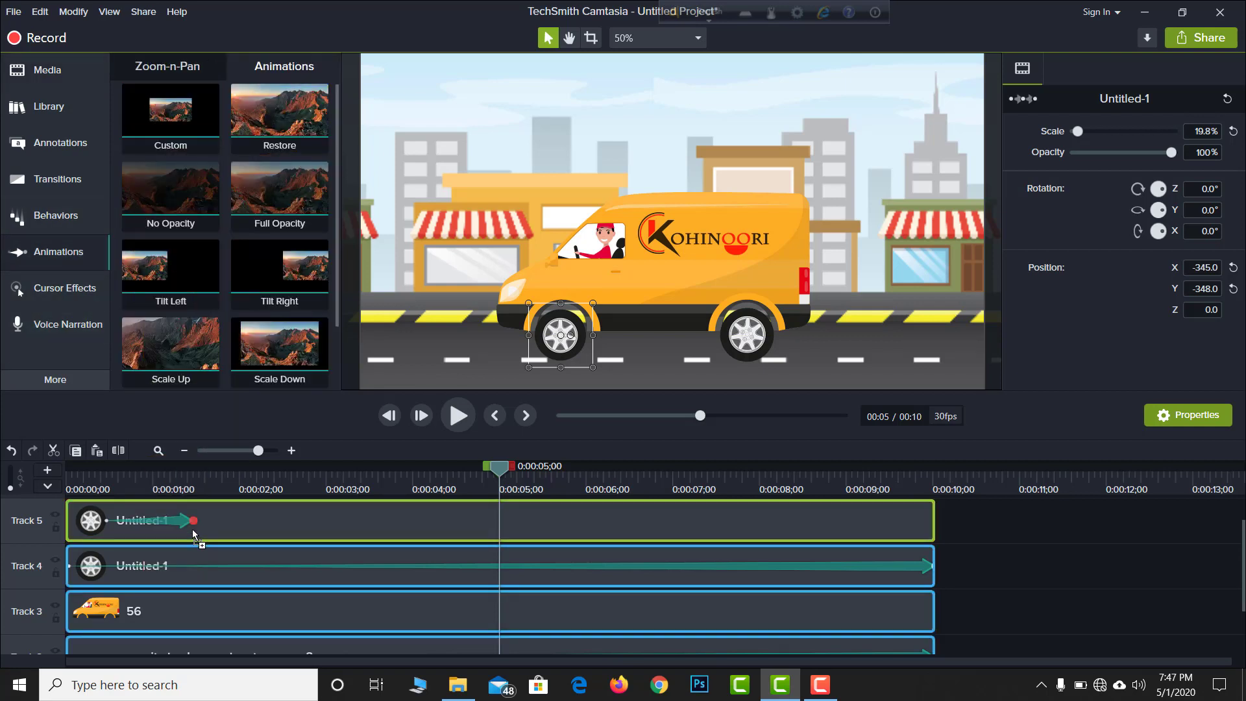
click(191, 523)
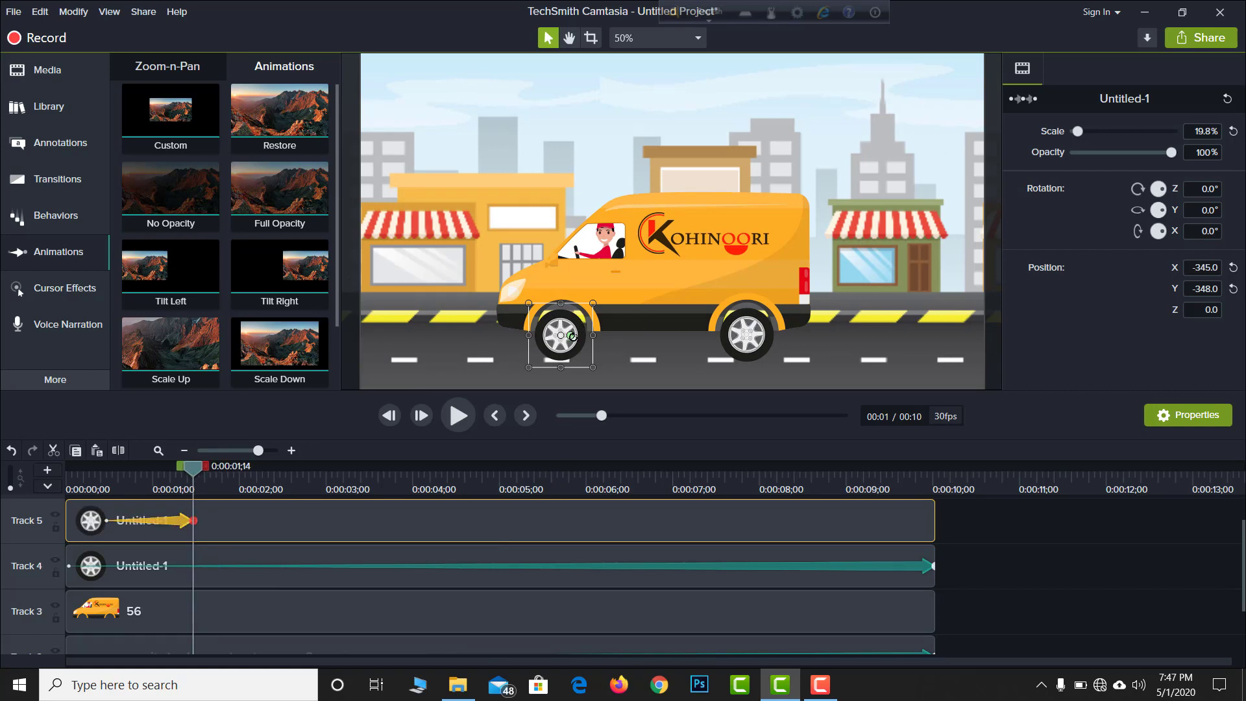
drag(572, 335, 581, 296)
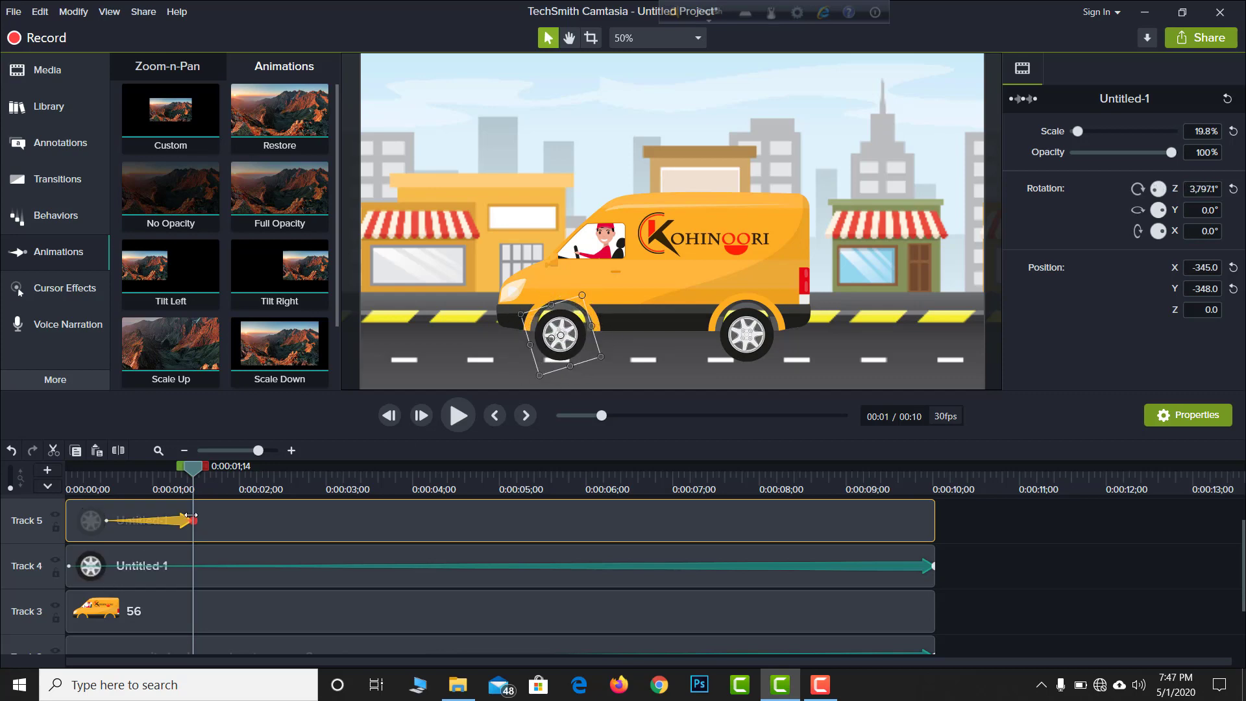
Stretch the front wheel's animation over the entire clip and play the result from the start
drag(196, 522, 942, 527)
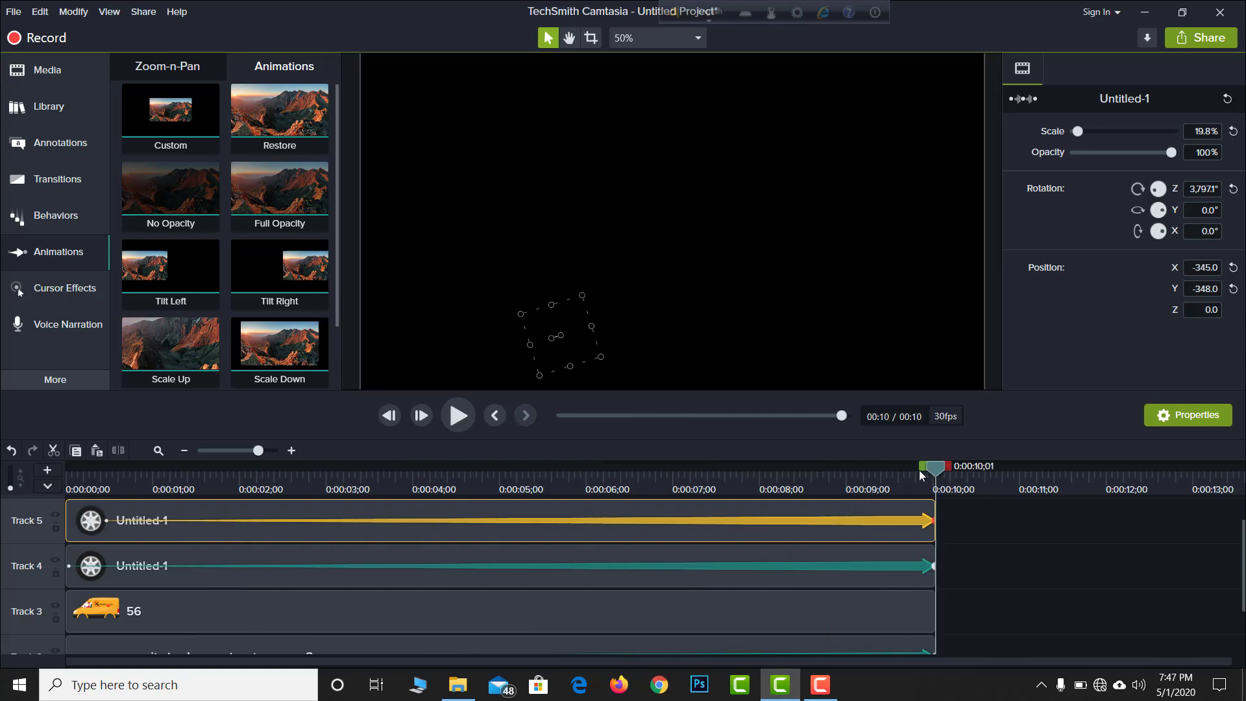
drag(919, 470, 25, 496)
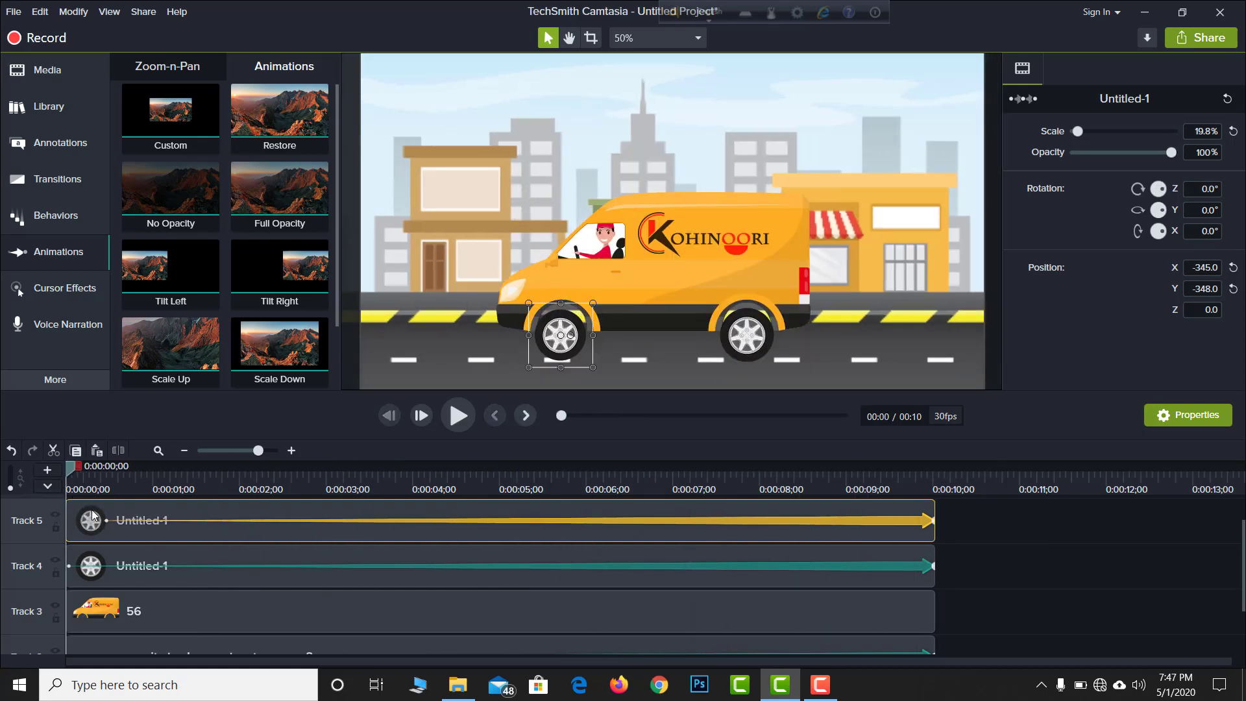
drag(105, 521, 43, 520)
click(459, 416)
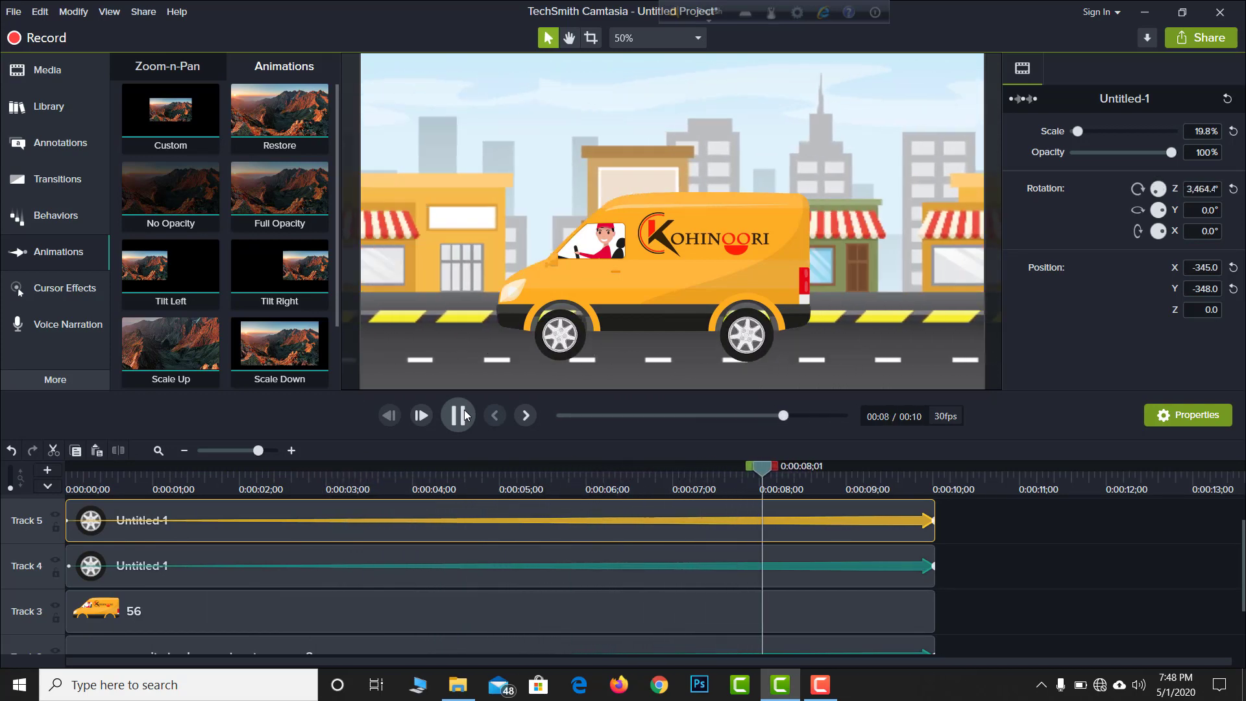
click(458, 416)
Enlarge the van to 102.6% scale, reposition it over the wheels at X -64.8 and Y -208.9, and play the result
click(637, 263)
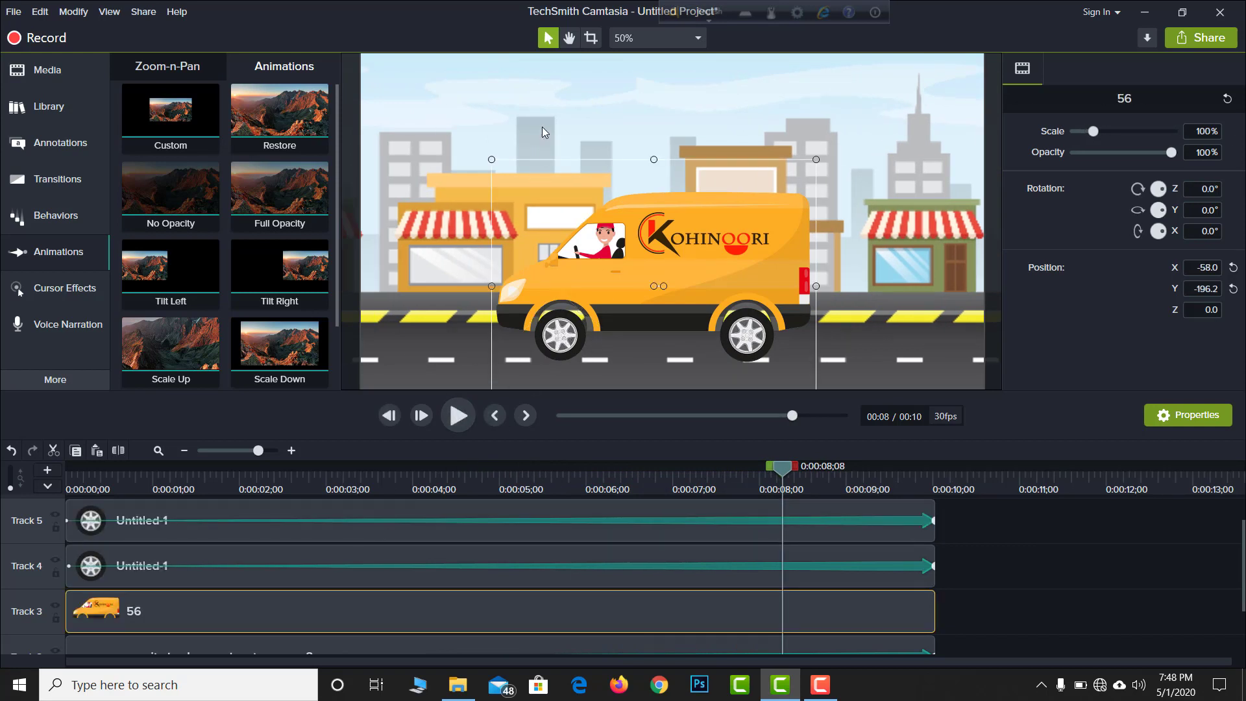
drag(492, 160, 483, 153)
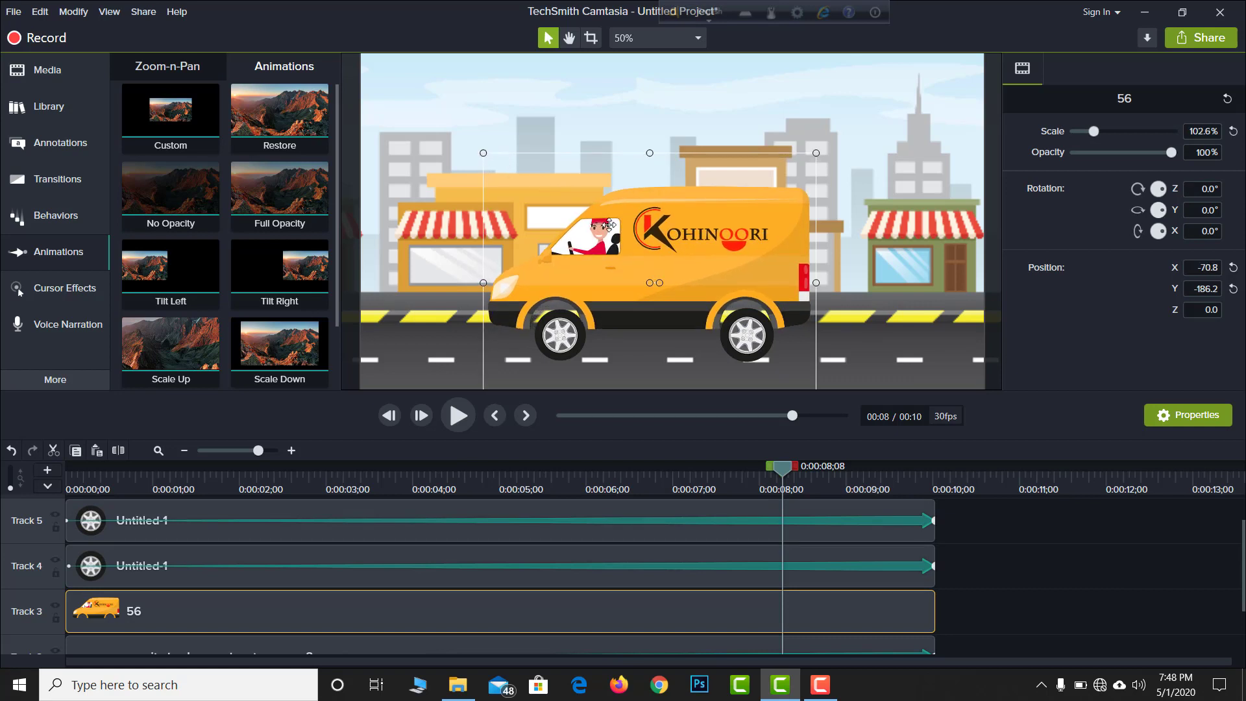
drag(609, 225, 611, 234)
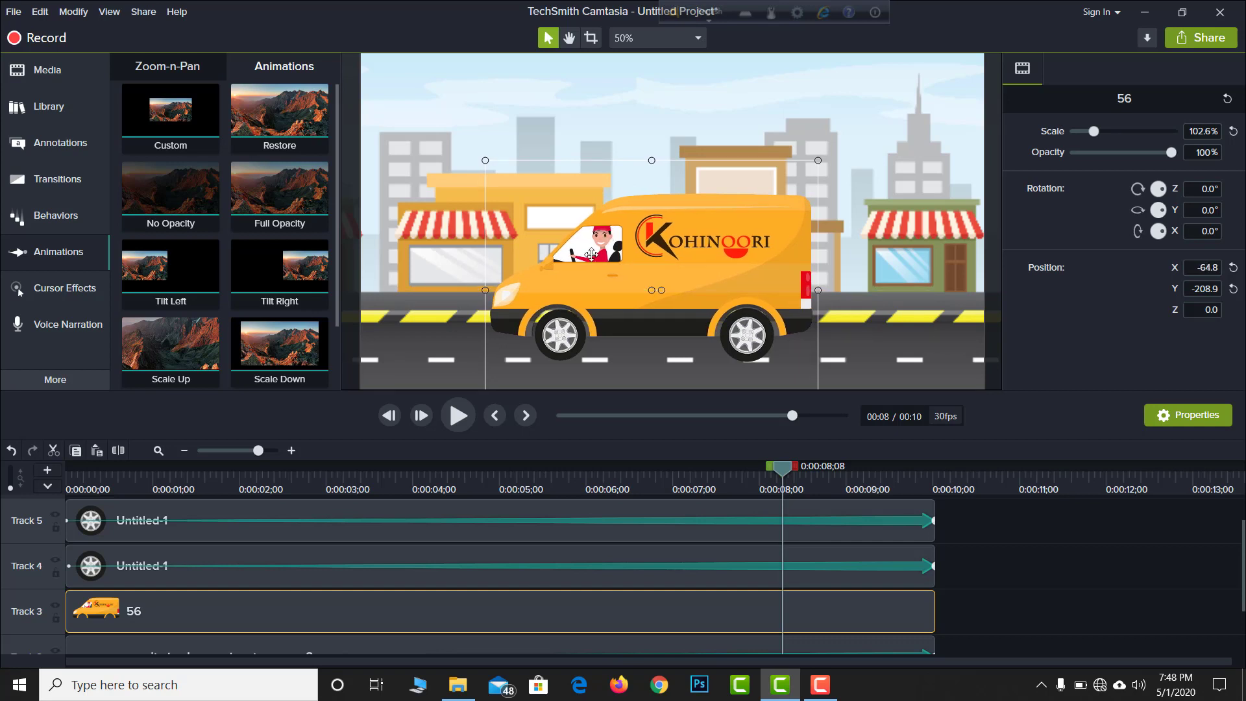
click(465, 415)
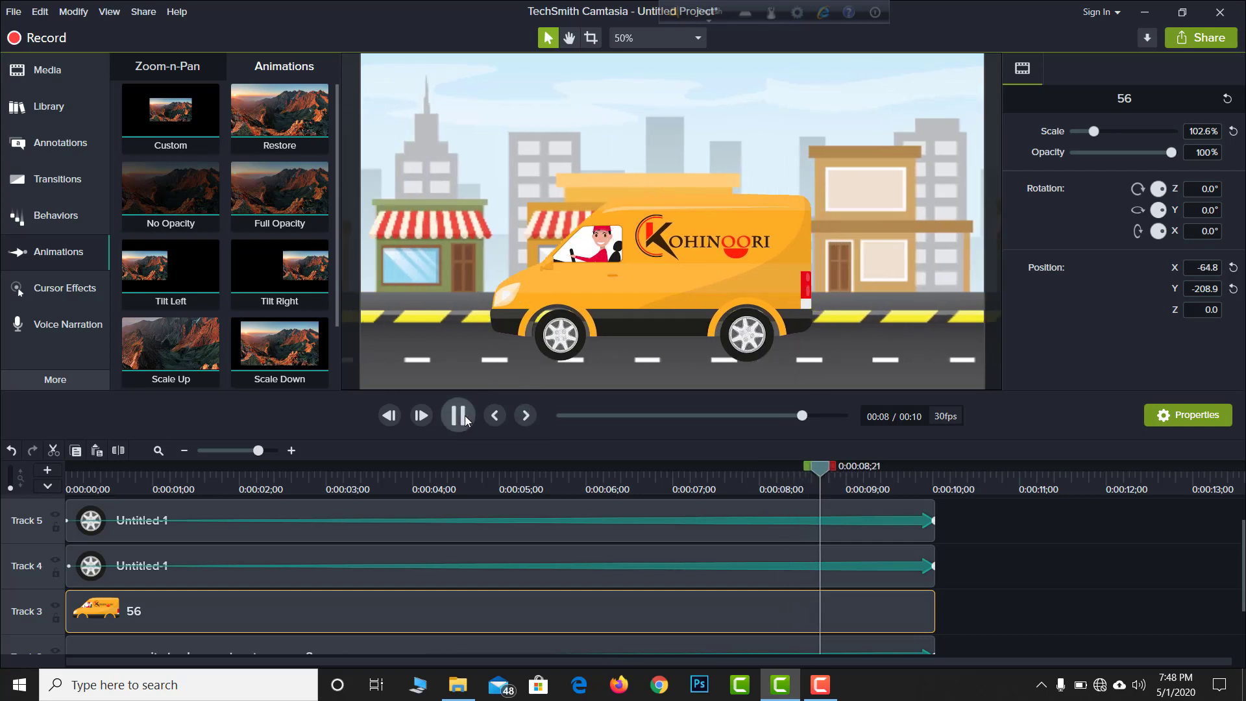
click(465, 416)
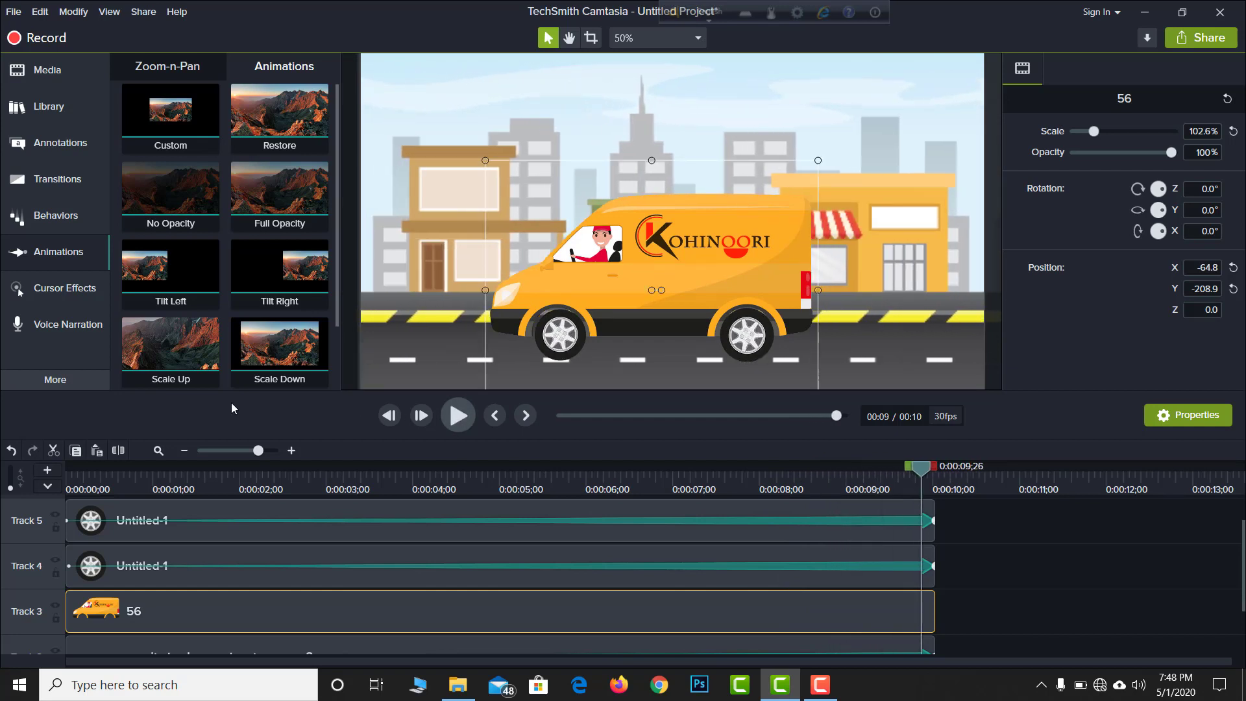
Add the cloud image 3.png to Track 6 for the full scene length, scale it to 49.9%, and place it at X -664.5, Y 356
click(46, 85)
drag(170, 124, 103, 563)
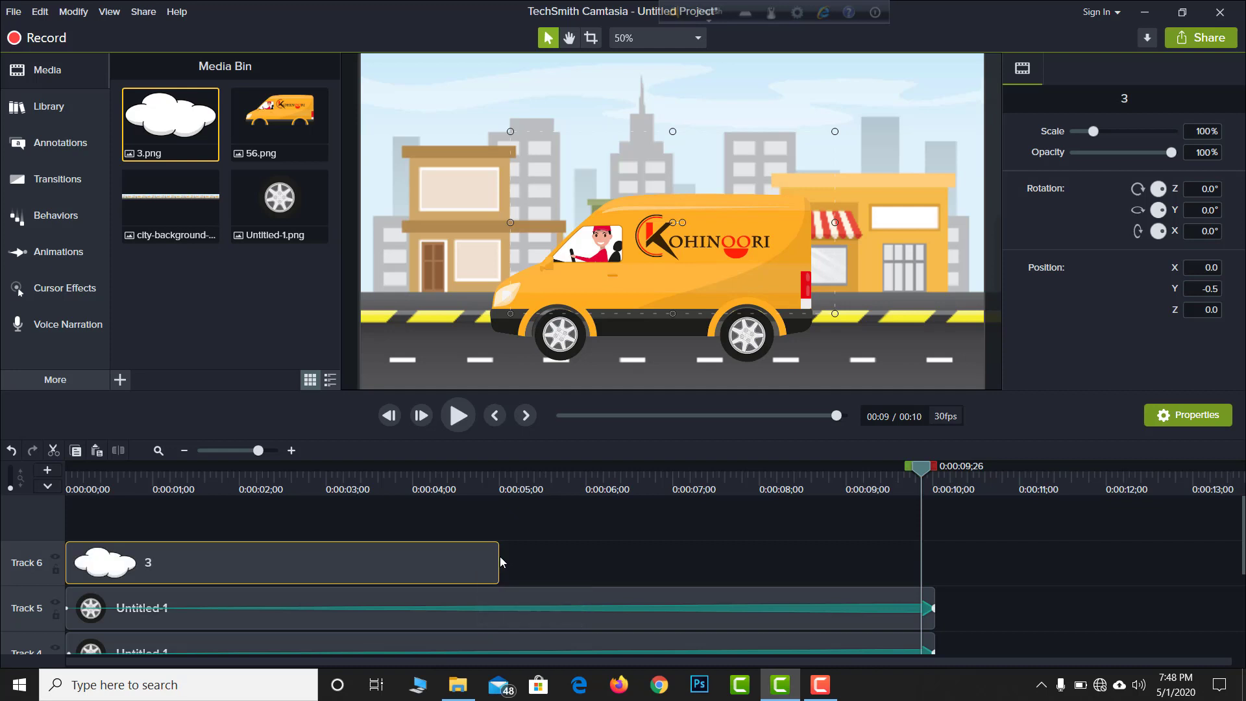
drag(501, 562, 936, 577)
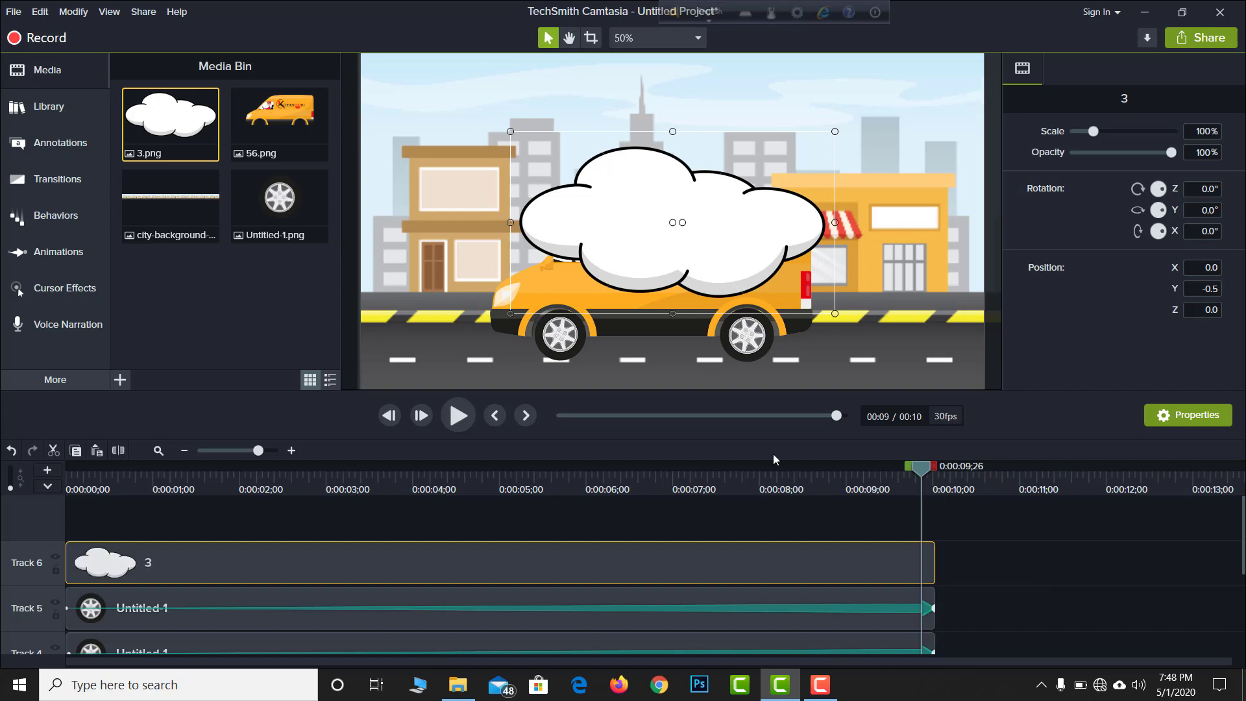
drag(835, 314, 673, 222)
drag(604, 190, 485, 123)
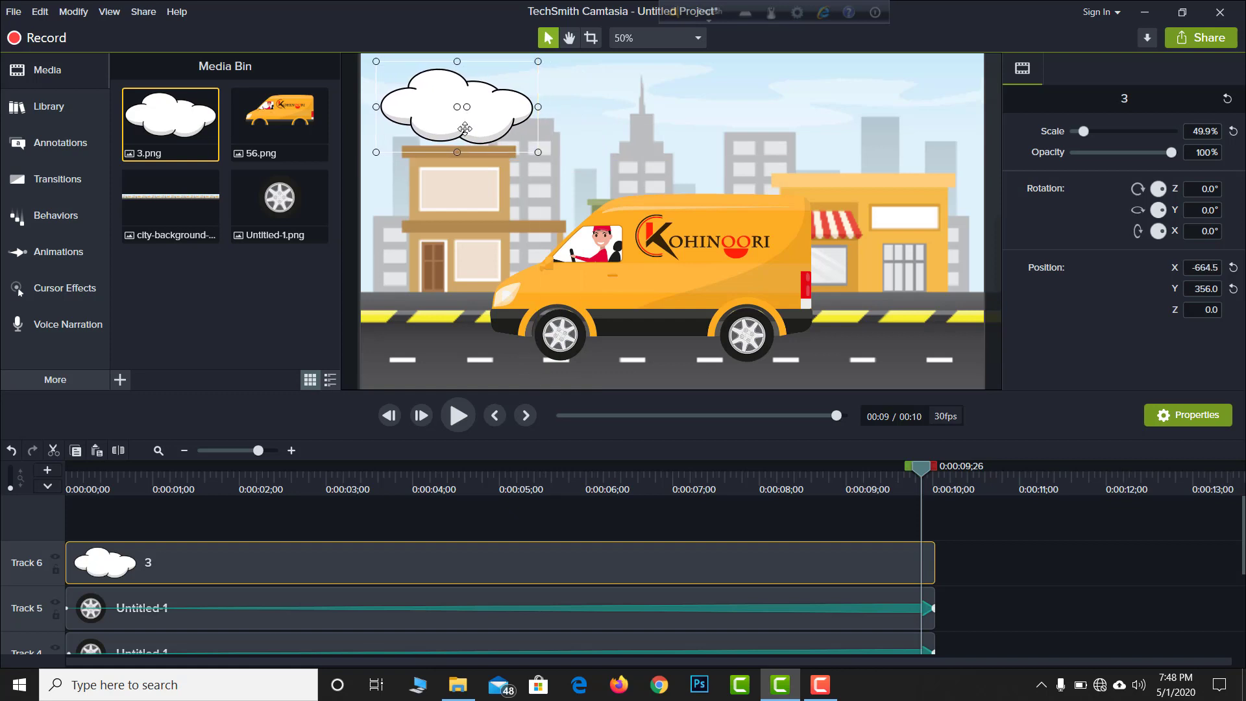
click(58, 252)
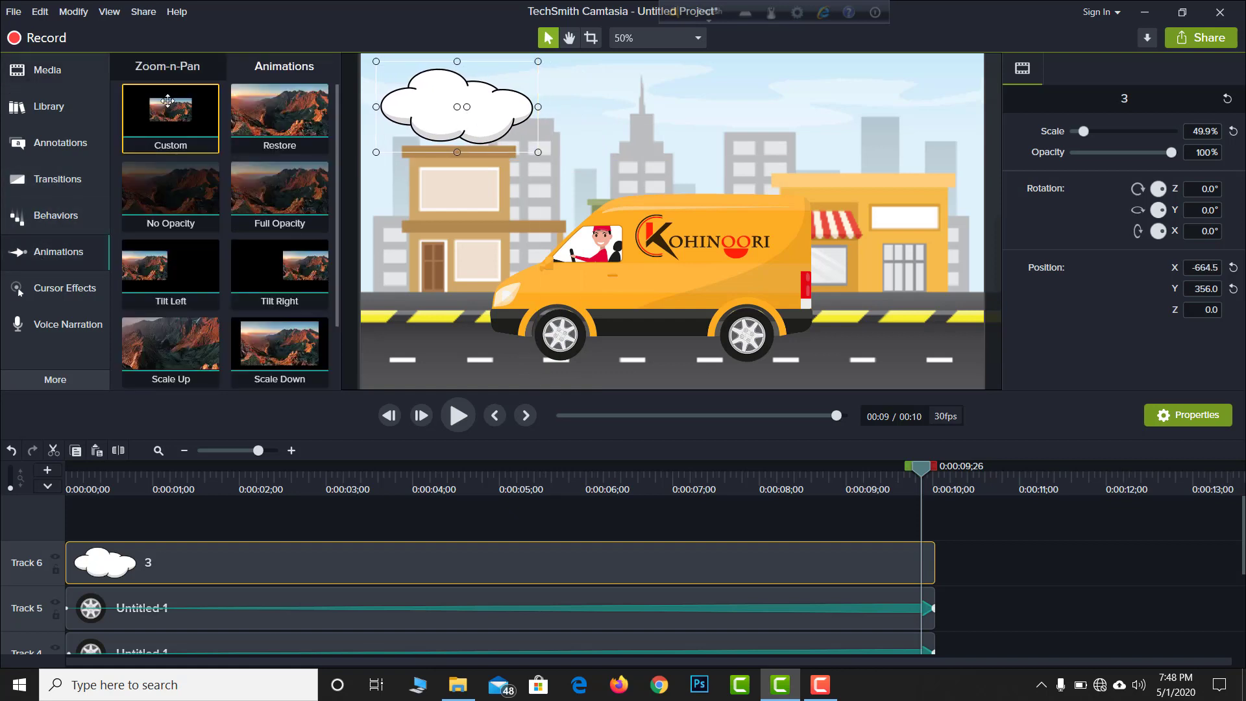
drag(168, 114, 148, 566)
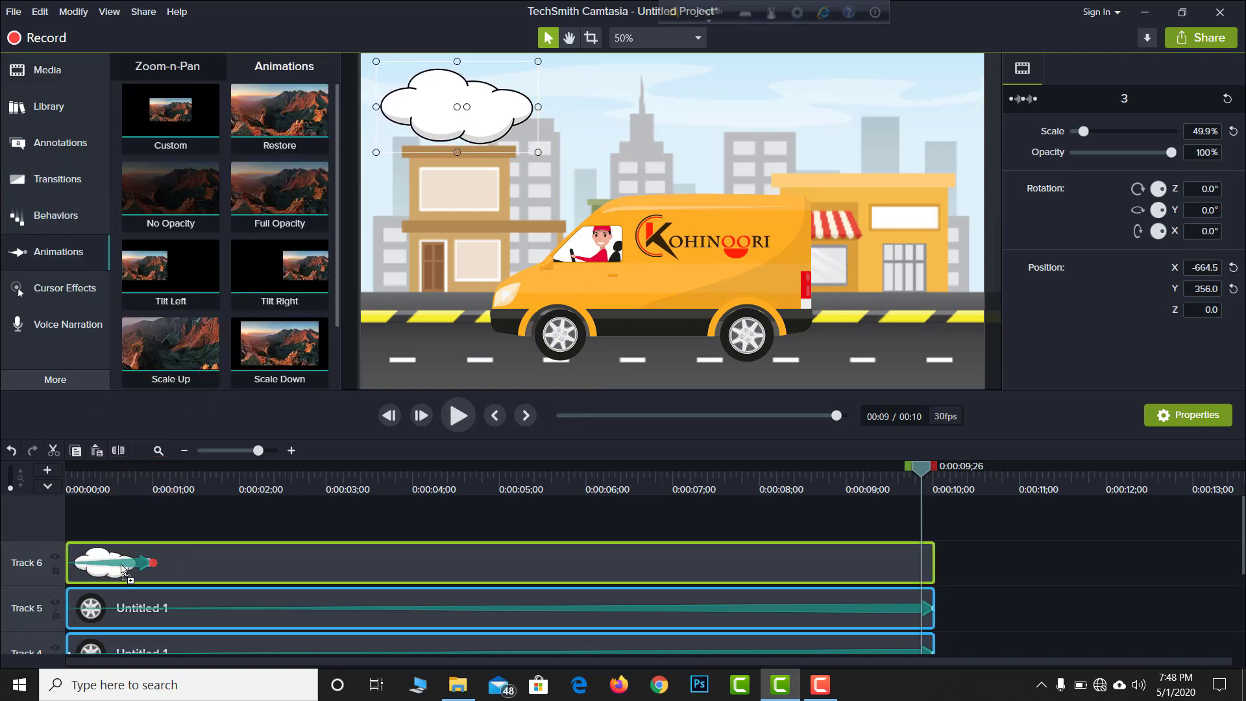
click(147, 565)
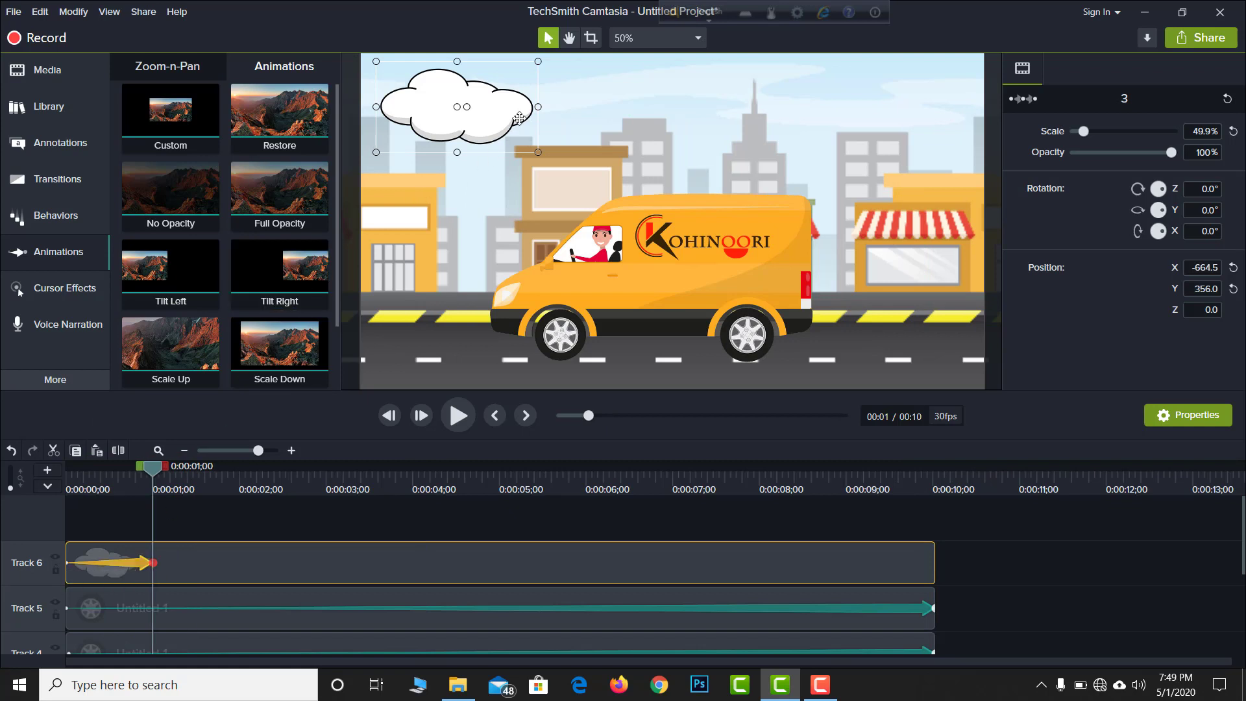
drag(495, 110, 1130, 110)
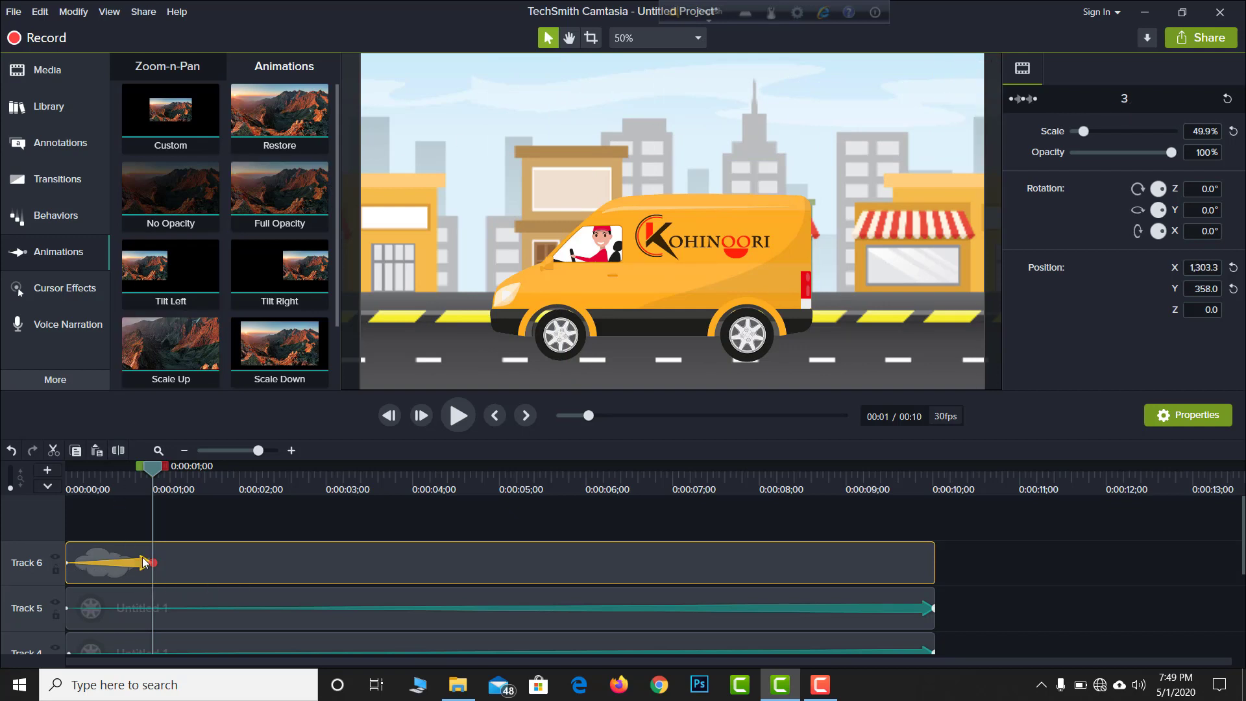
key(Delete)
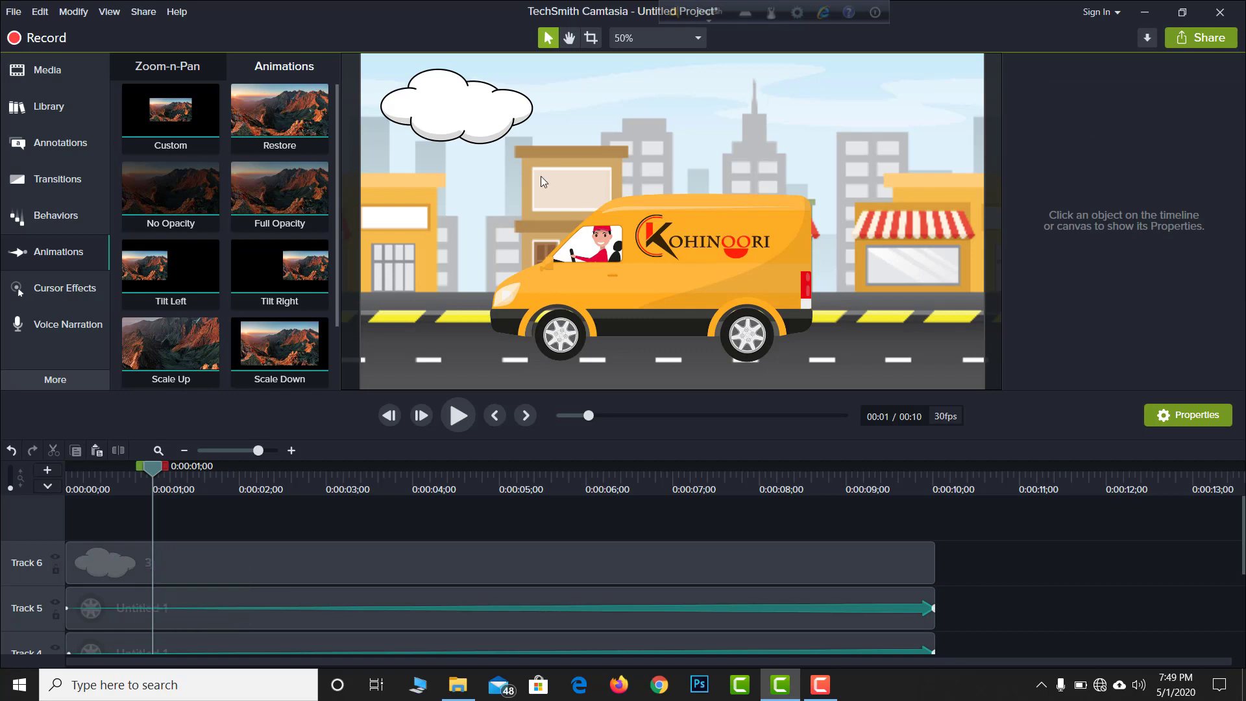
Move the cloud just outside the canvas's left edge, at X -1,209.6 and Y 400
drag(488, 108, 287, 87)
scroll(418, 97, down, 2)
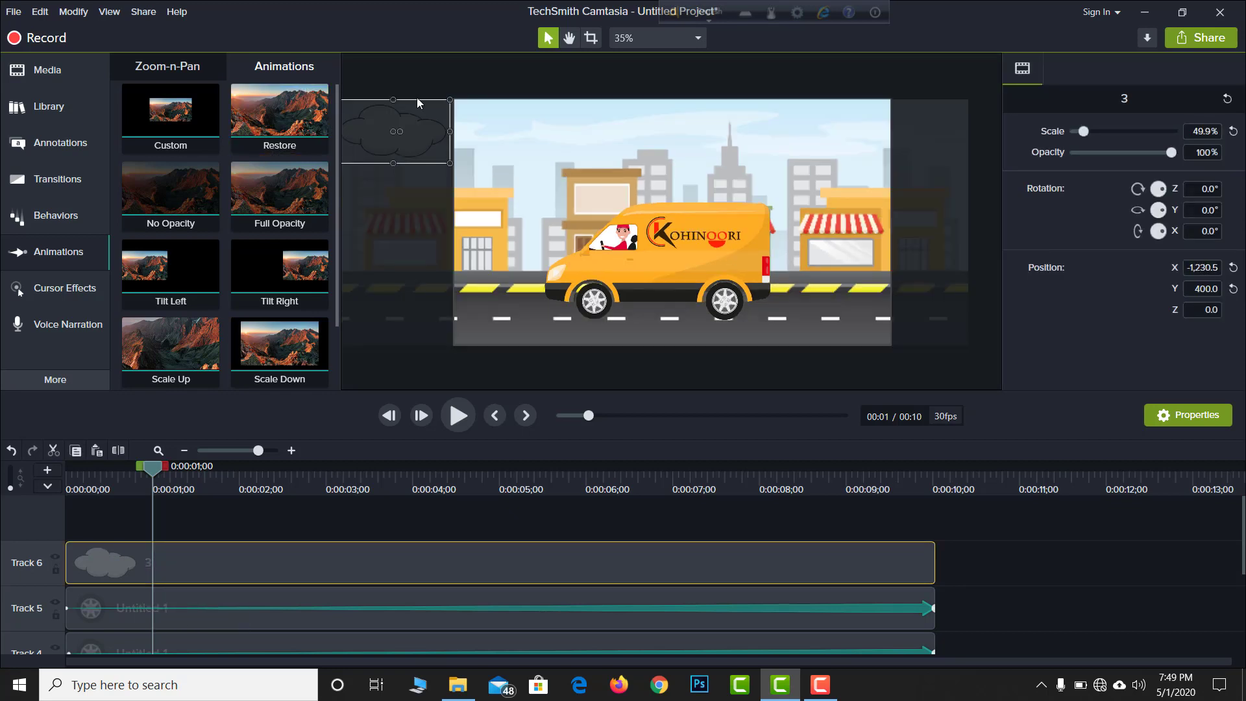
drag(415, 123, 422, 123)
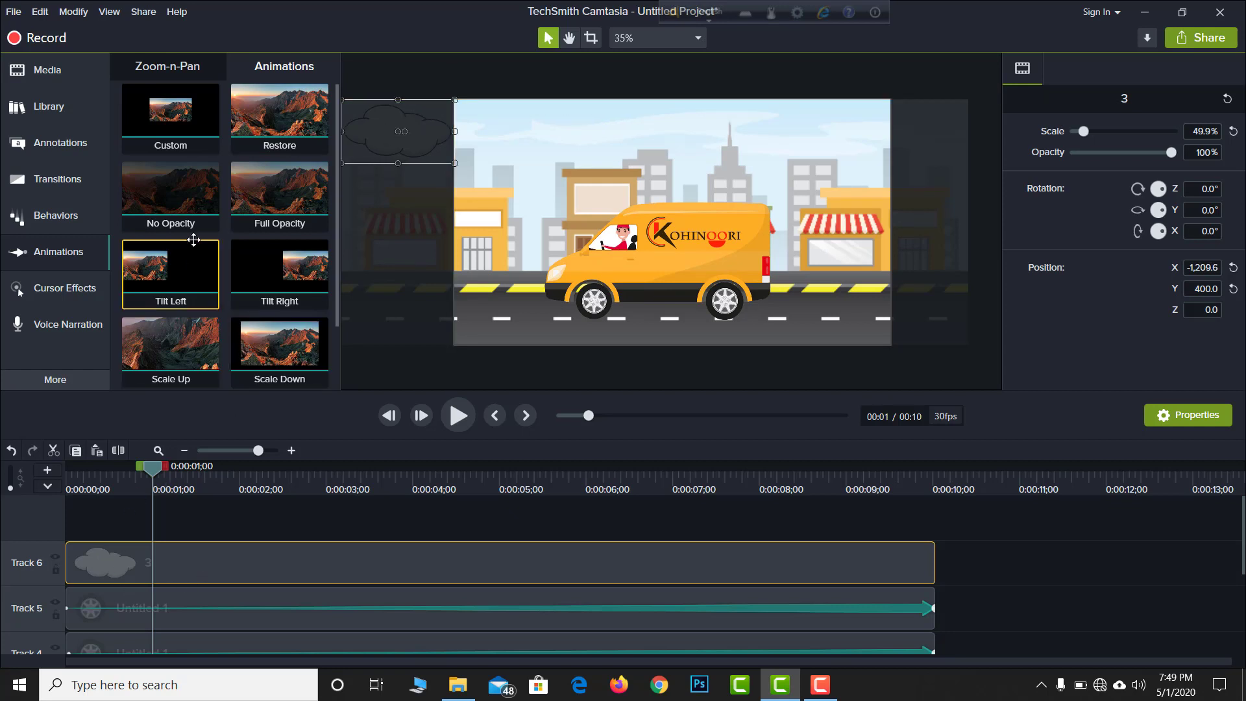
Apply a Custom animation to the cloud clip, running from the clip's start to 0:00:02;06
drag(177, 353, 192, 563)
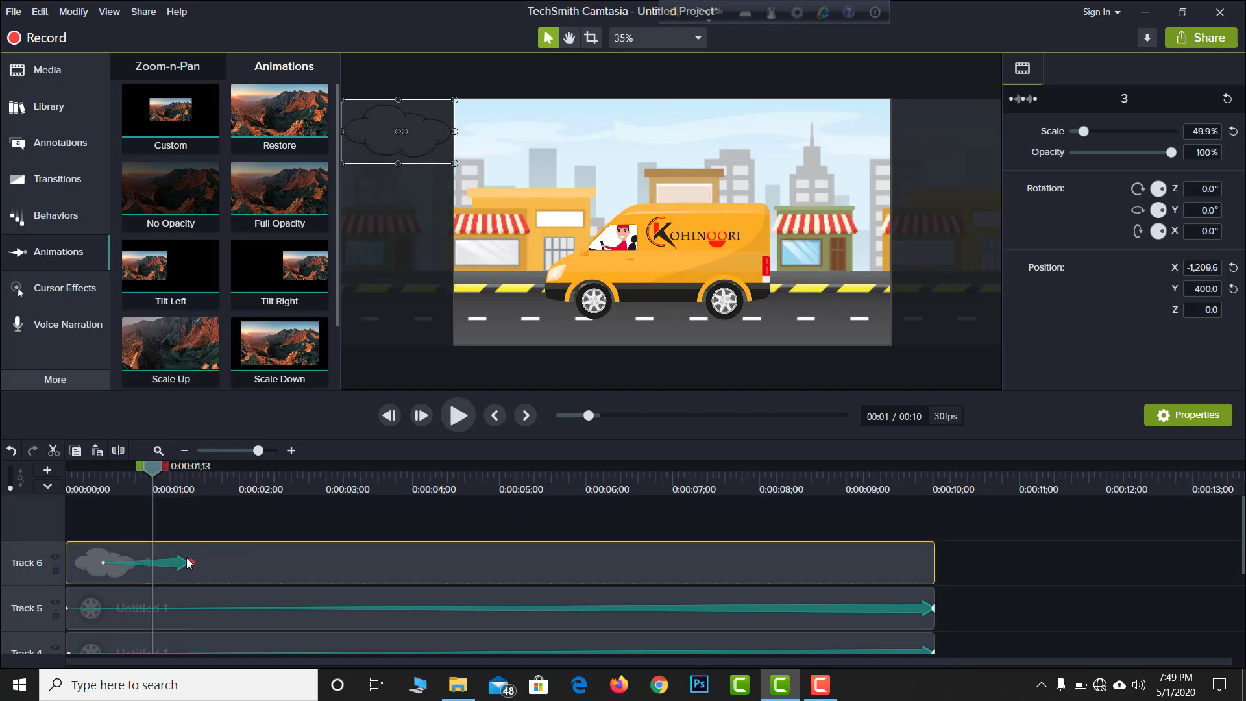
click(101, 563)
drag(101, 563, 53, 563)
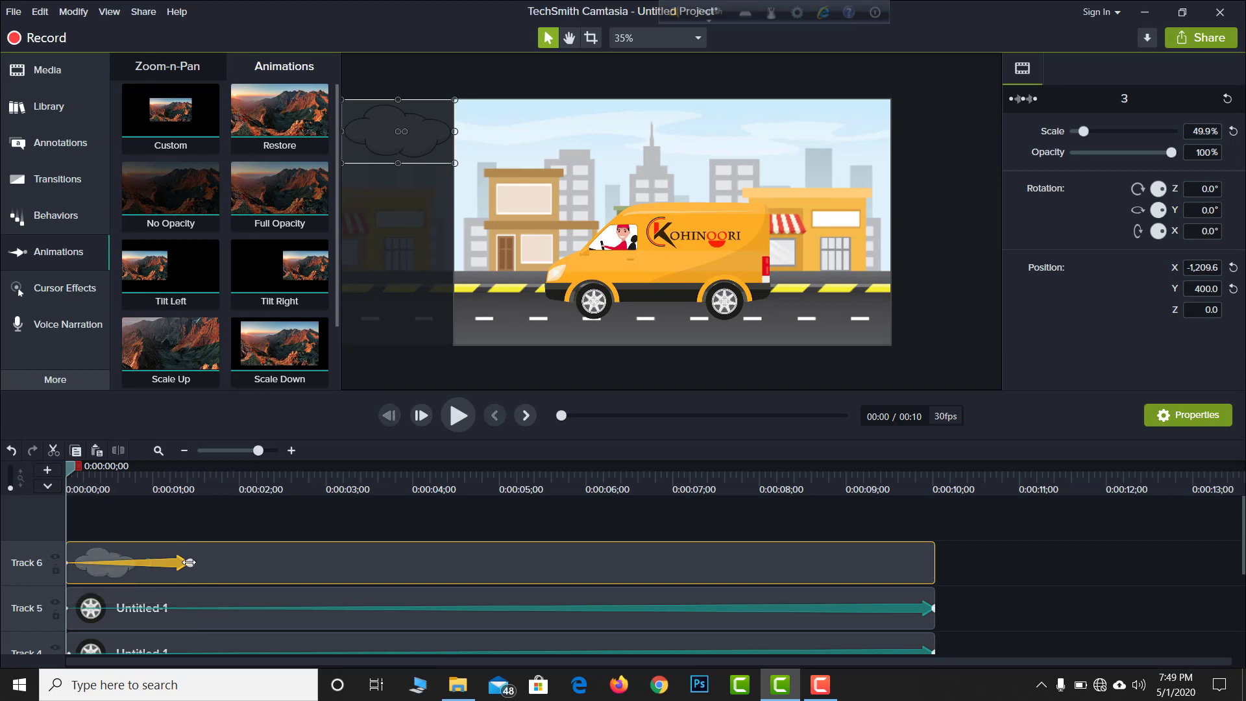
drag(189, 563, 928, 572)
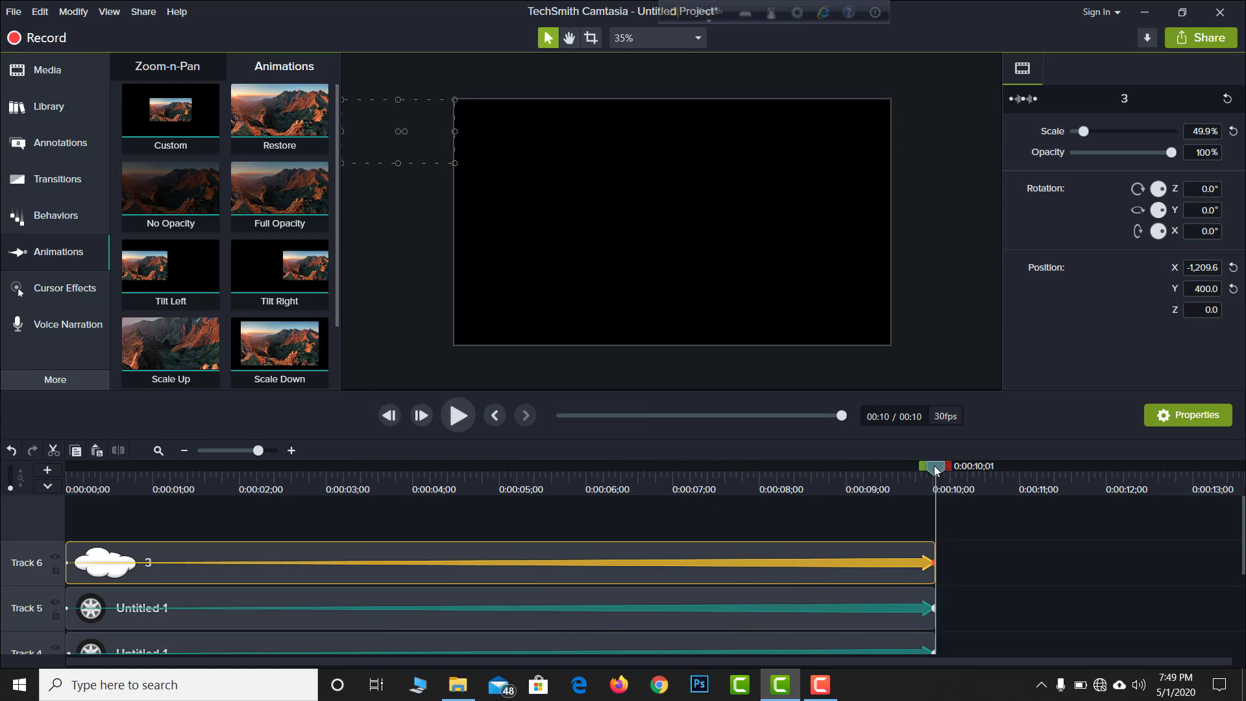
drag(911, 469, 154, 468)
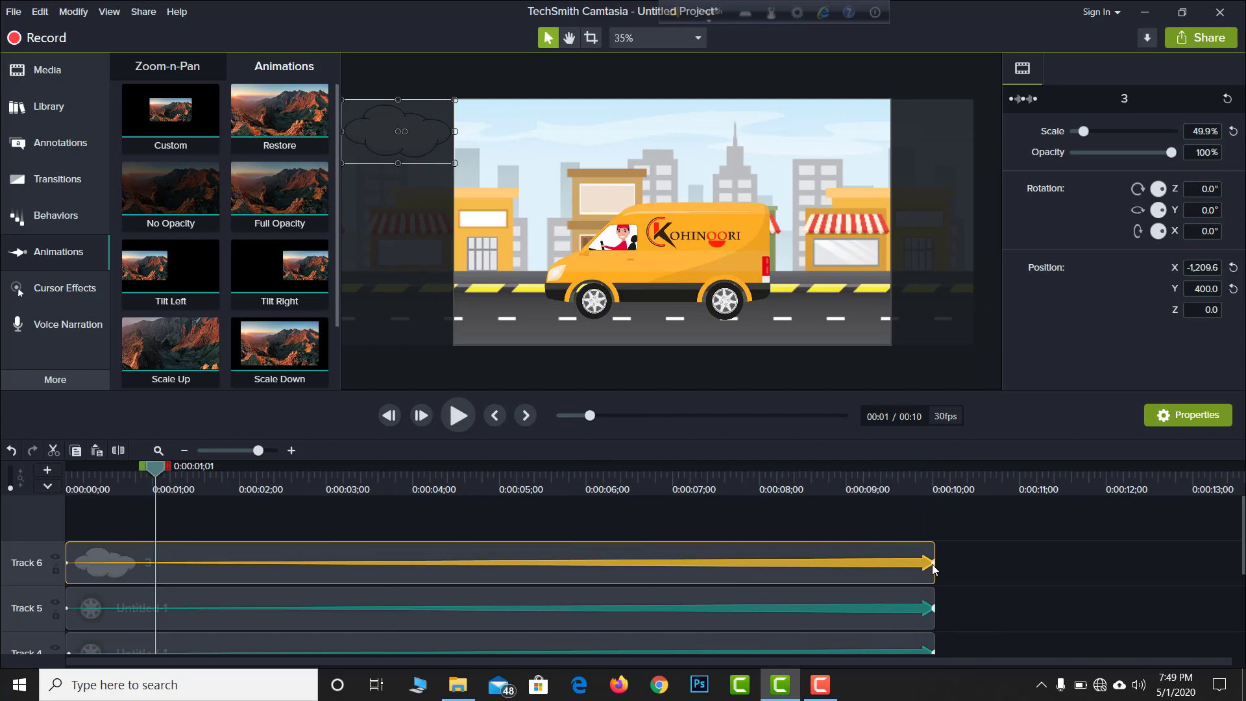
drag(935, 569, 258, 564)
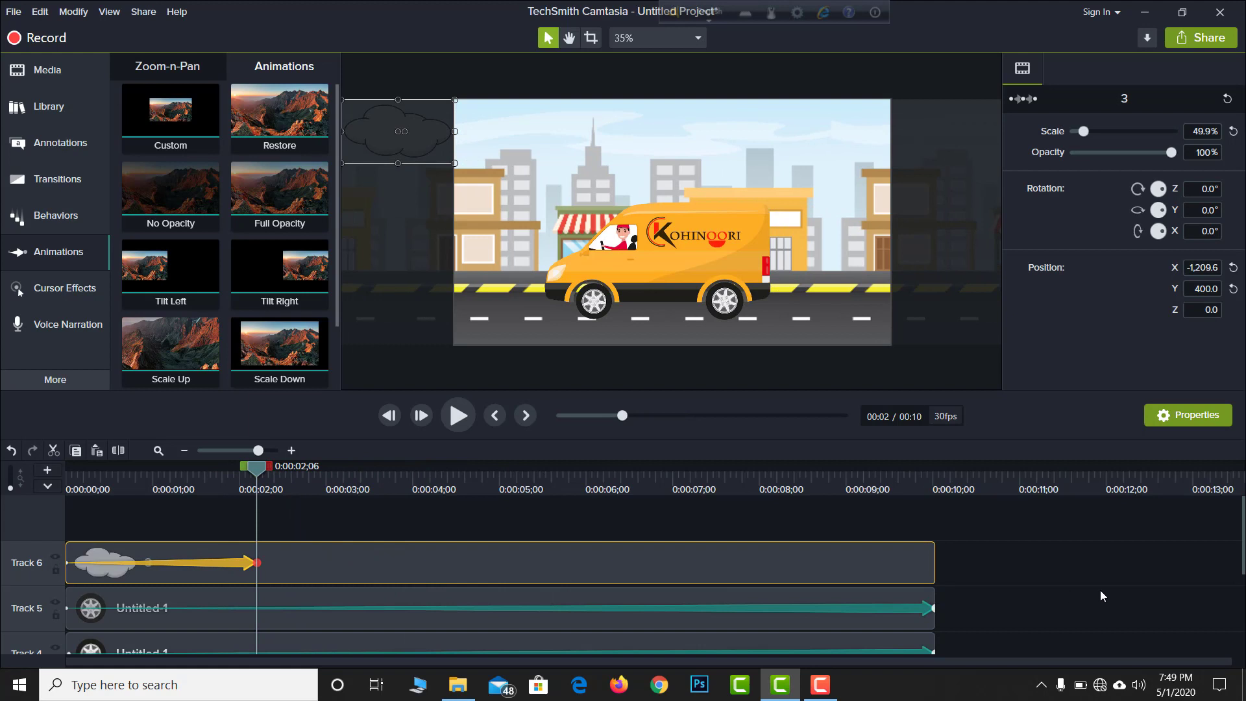
Try to trim the cloud clip to end at 0:00:02;06 and move the cloud on the canvas
click(934, 569)
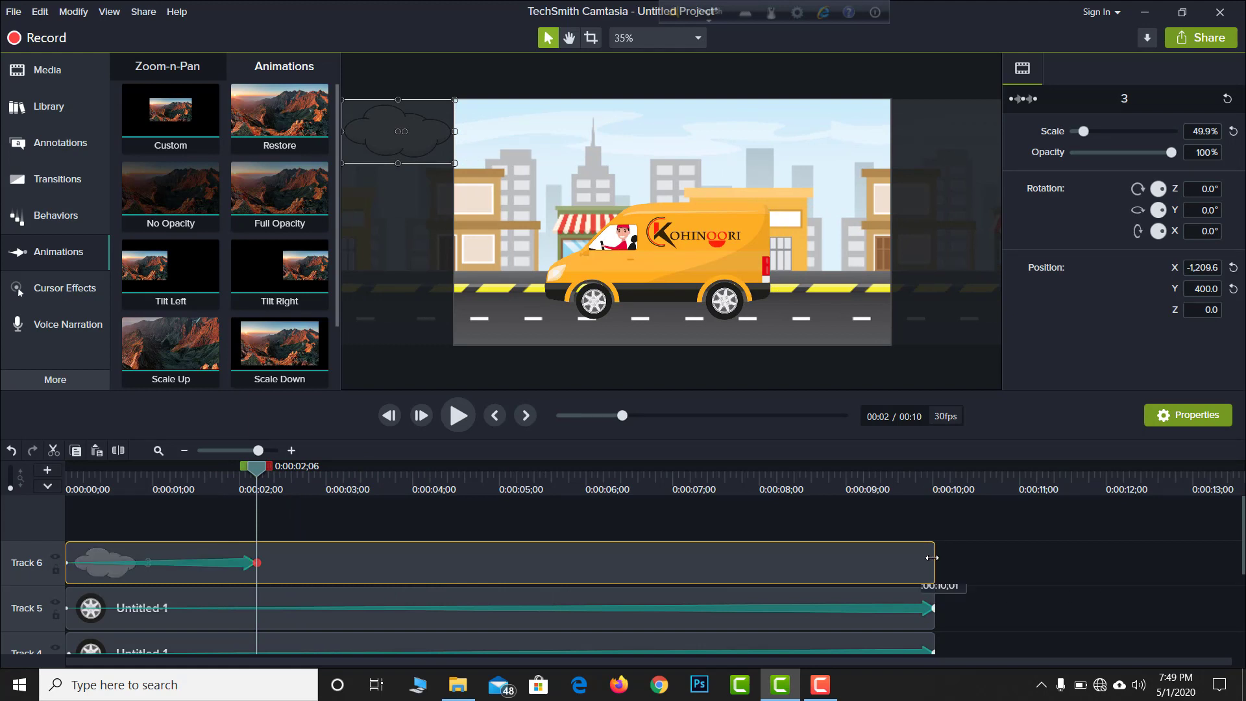
drag(932, 558, 258, 556)
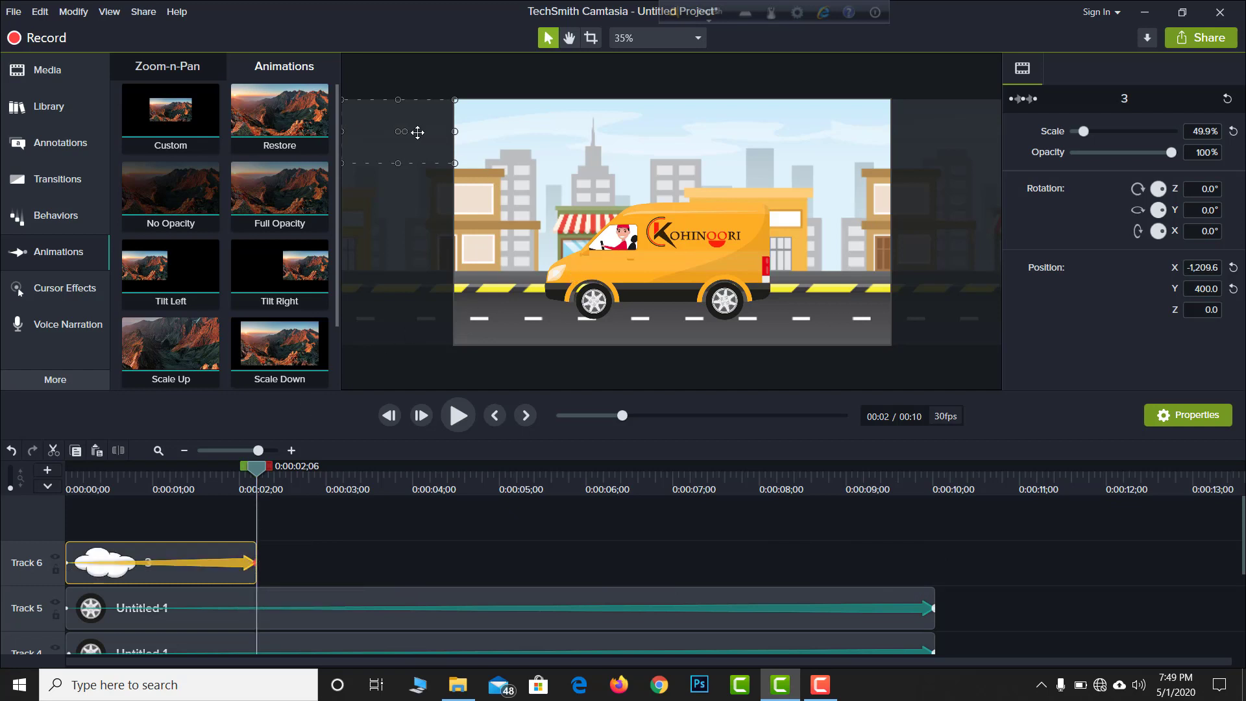
click(211, 546)
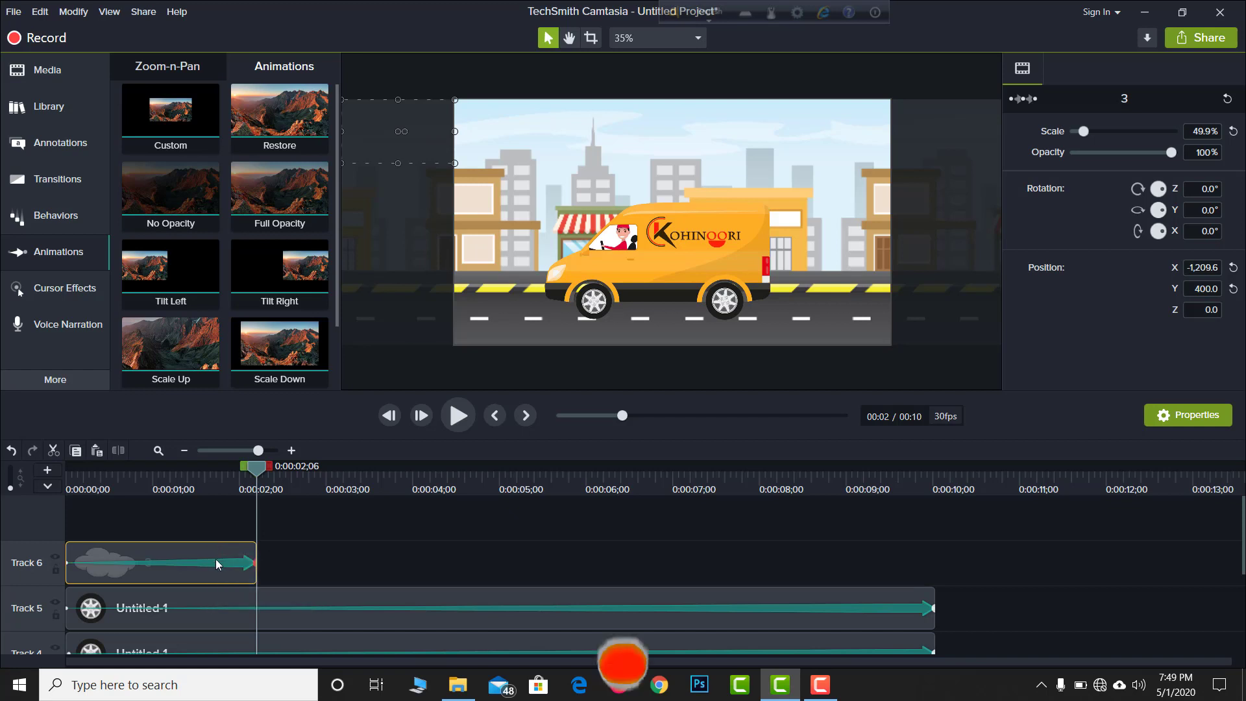
click(244, 562)
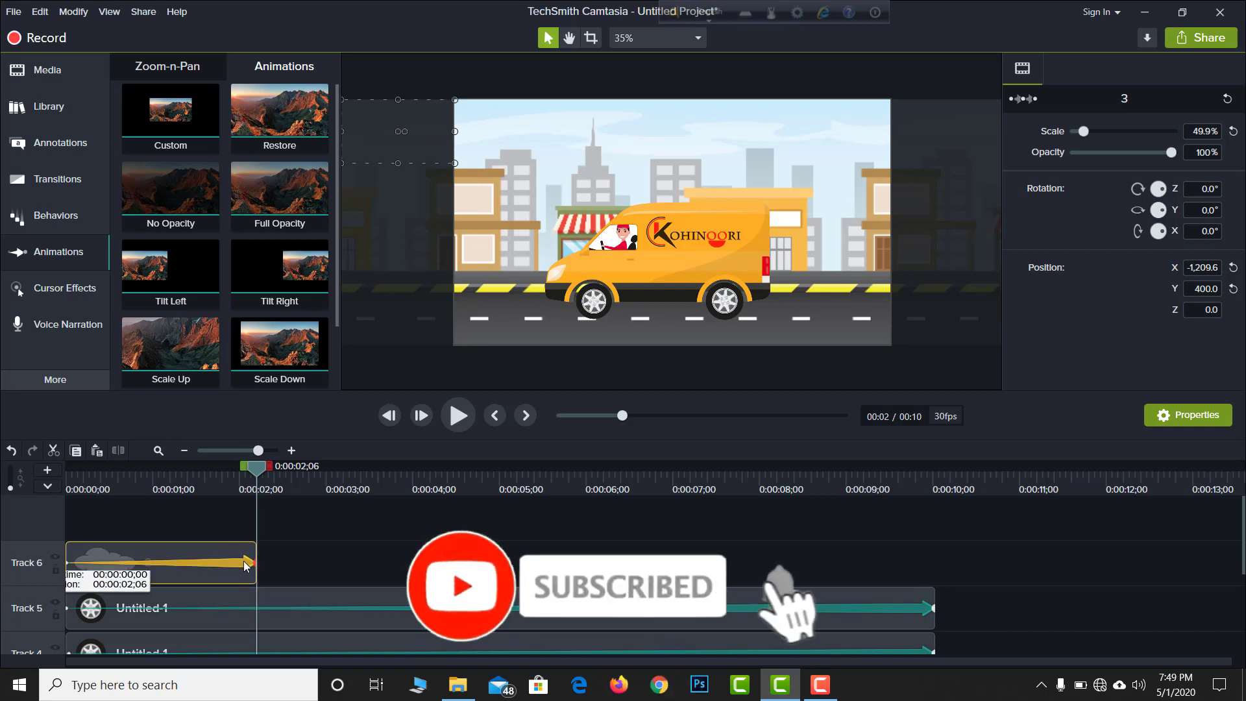
click(448, 137)
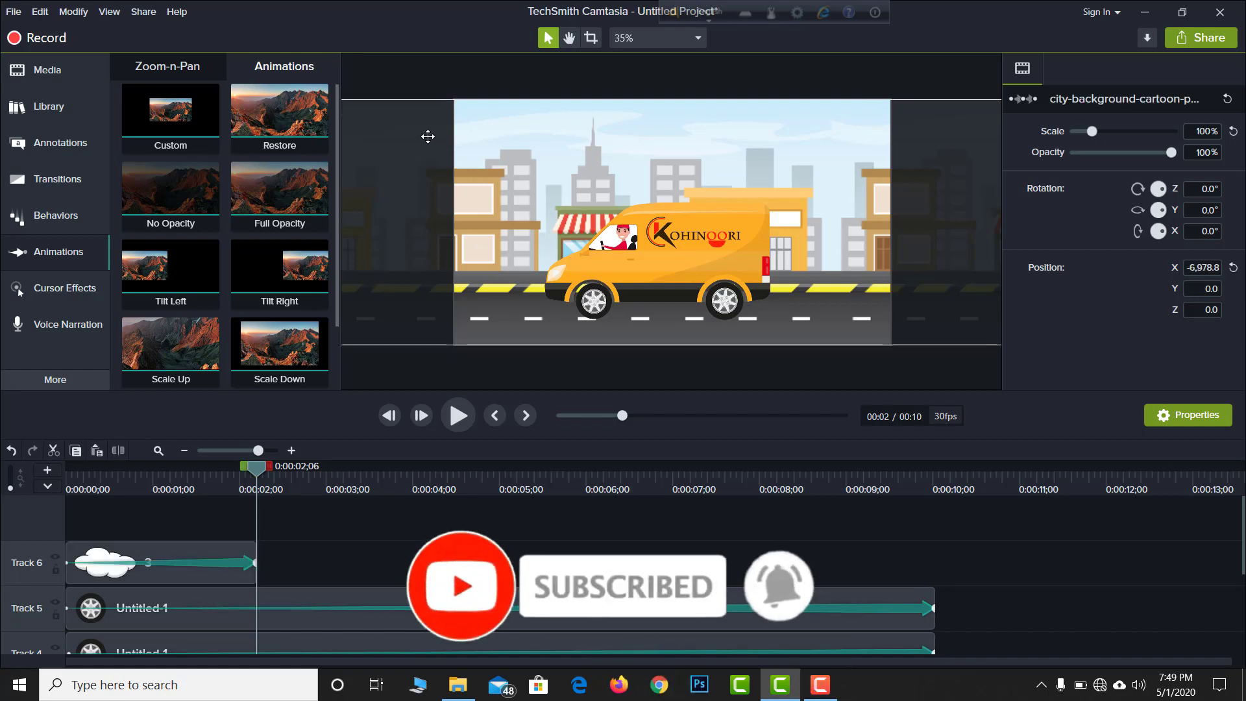
drag(447, 137, 422, 134)
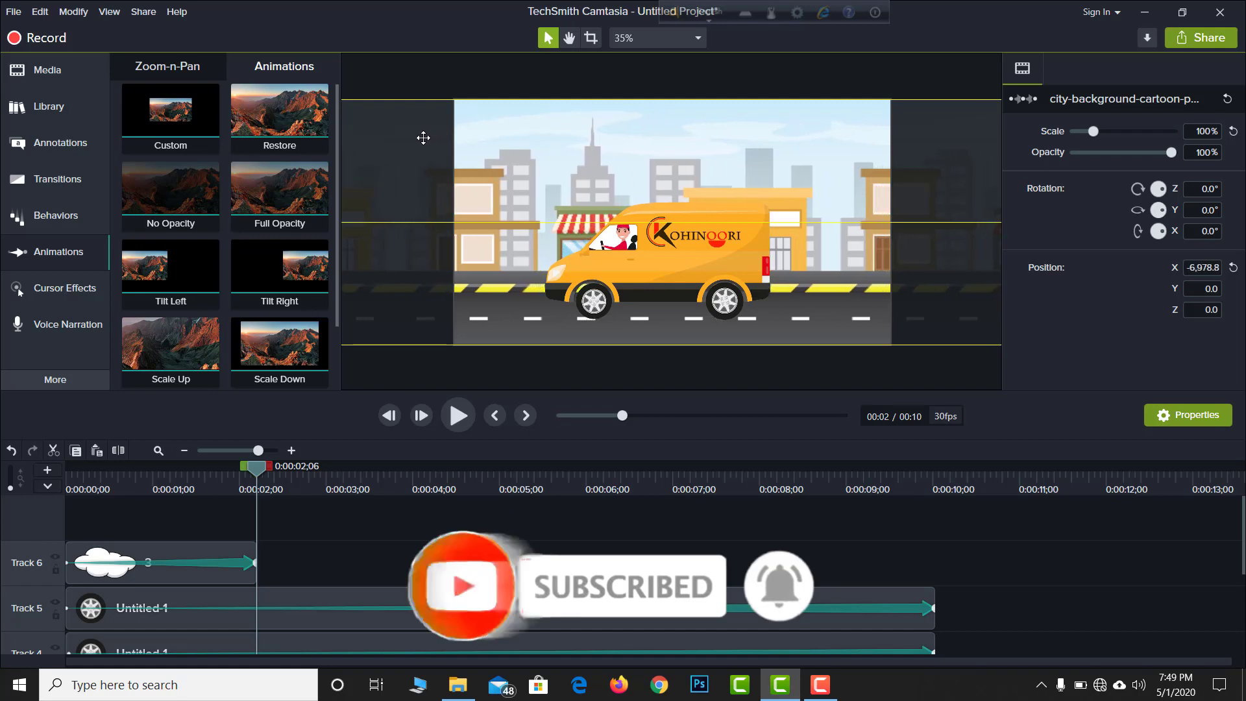
scroll(379, 547, down, 1)
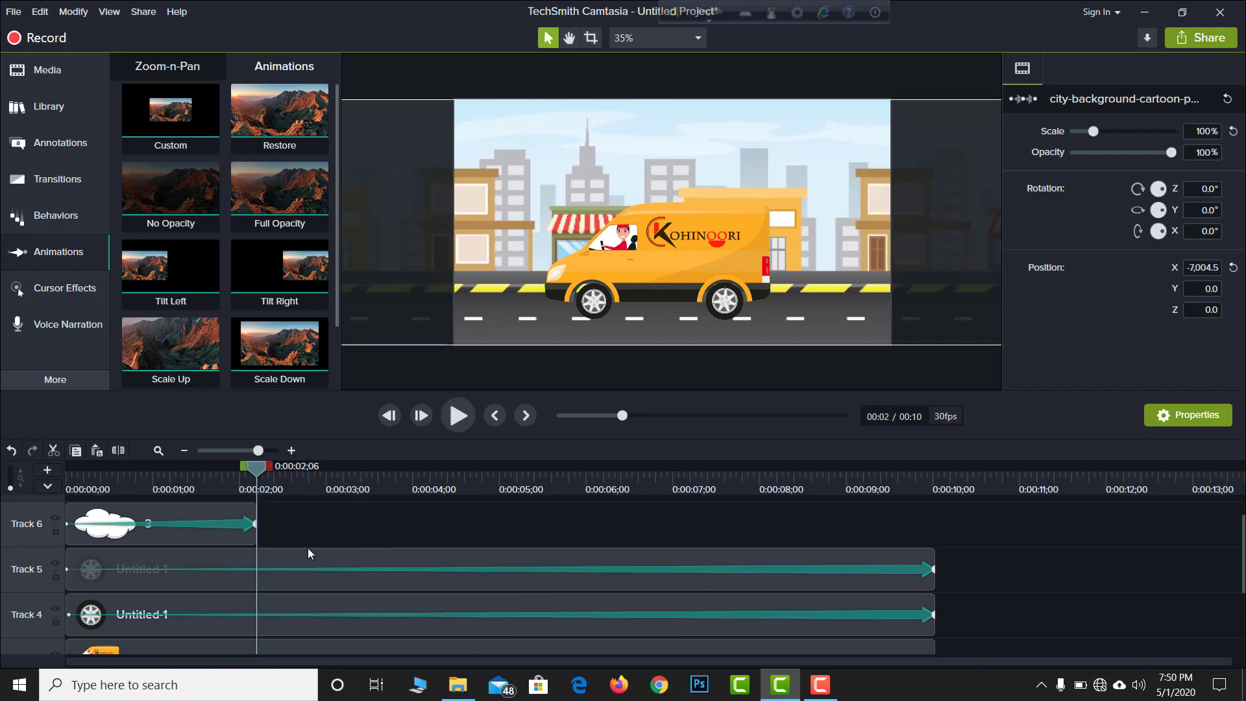
Play the section around the two-second mark several times to check the cloud and background motion
click(458, 415)
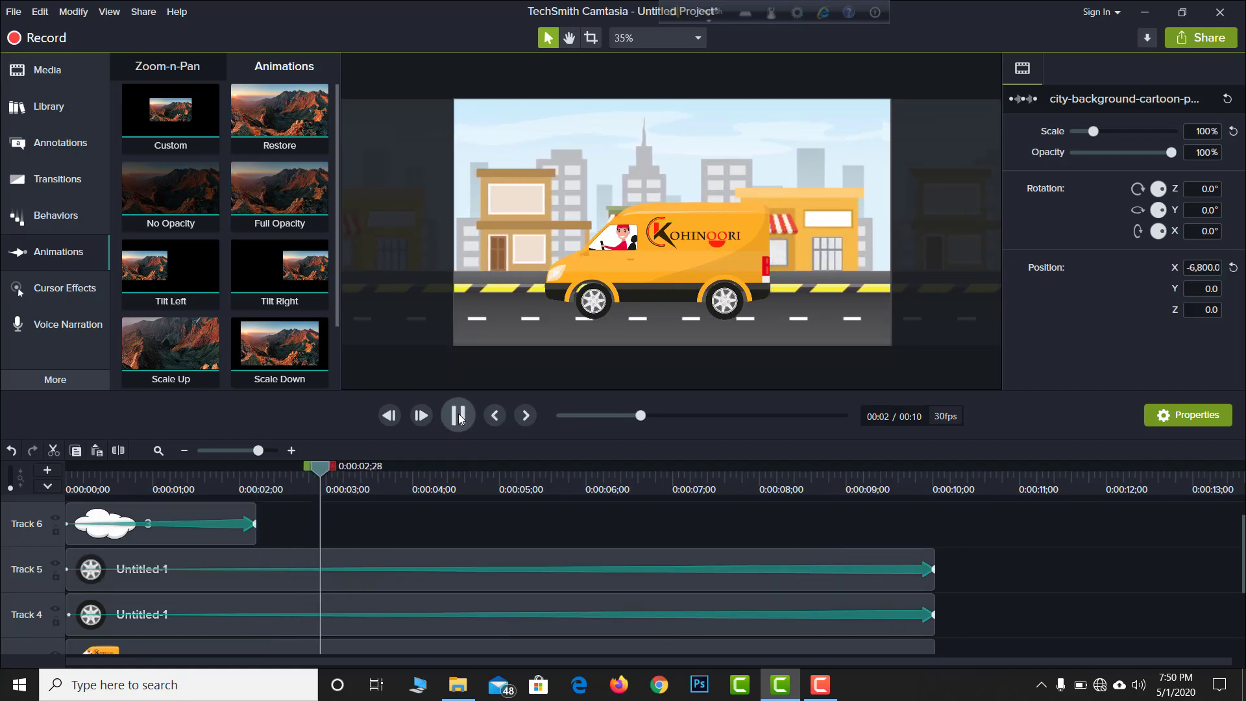
key(space)
drag(332, 466, 182, 470)
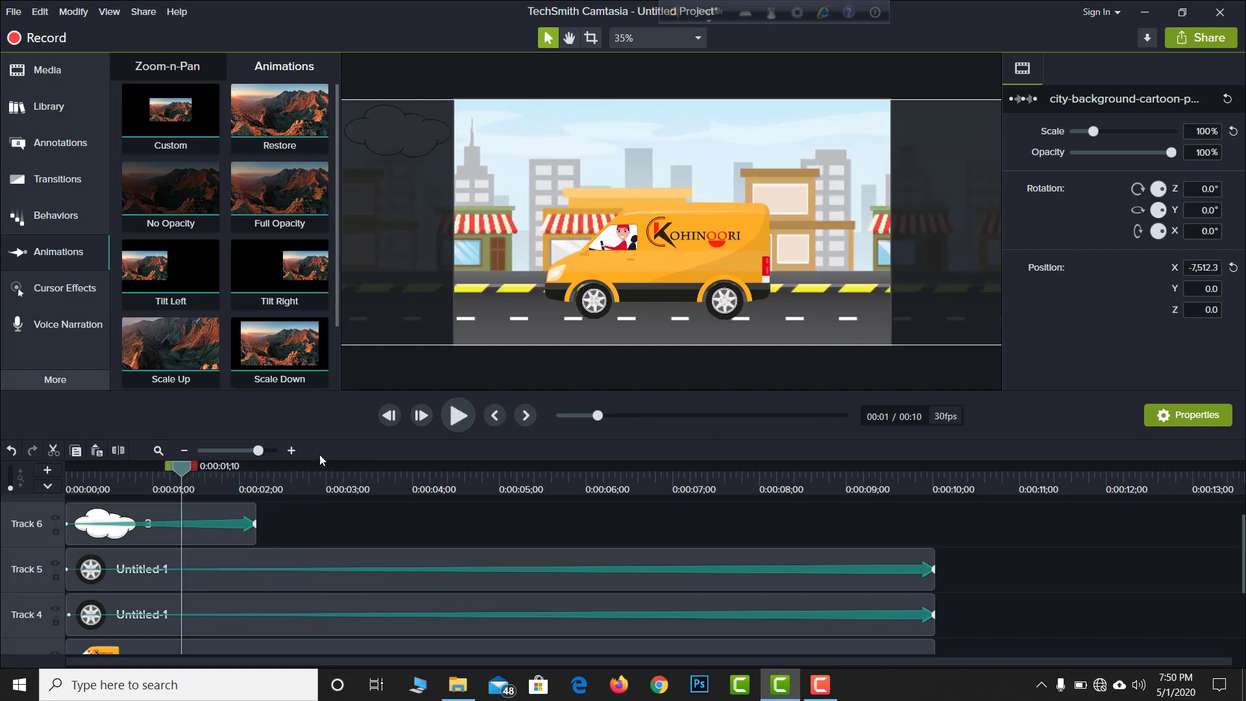
click(458, 414)
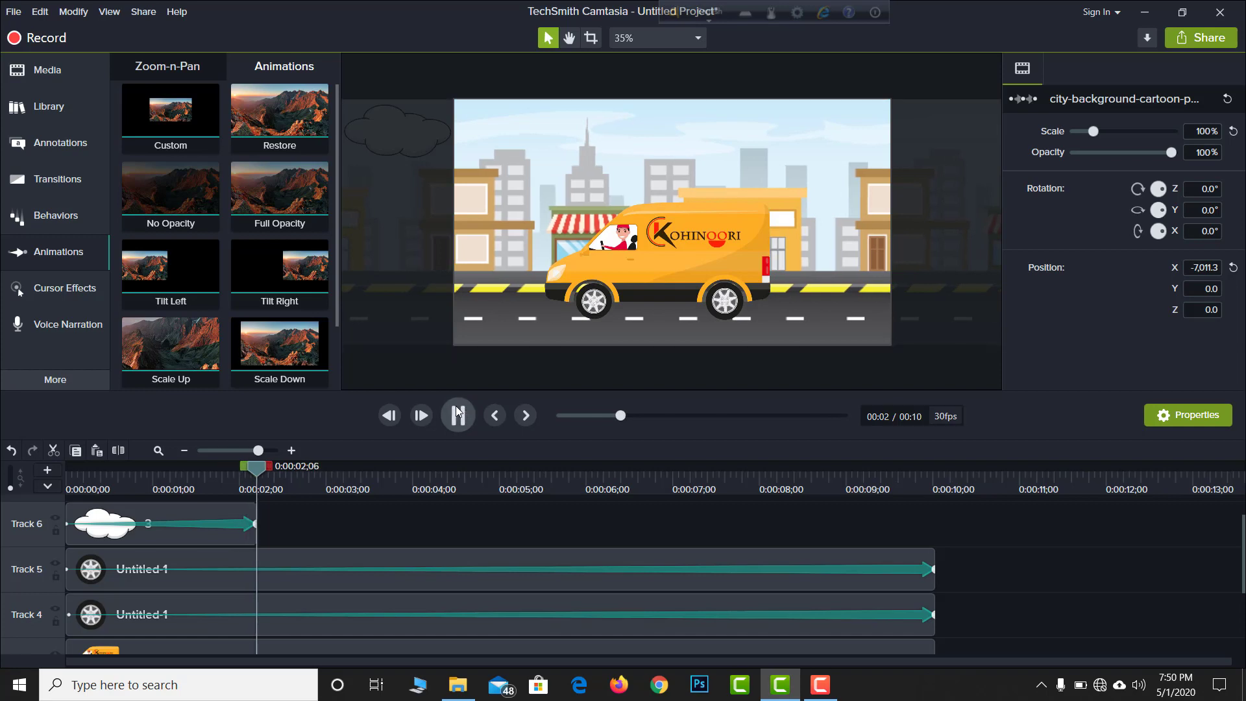
drag(291, 466, 176, 470)
click(453, 416)
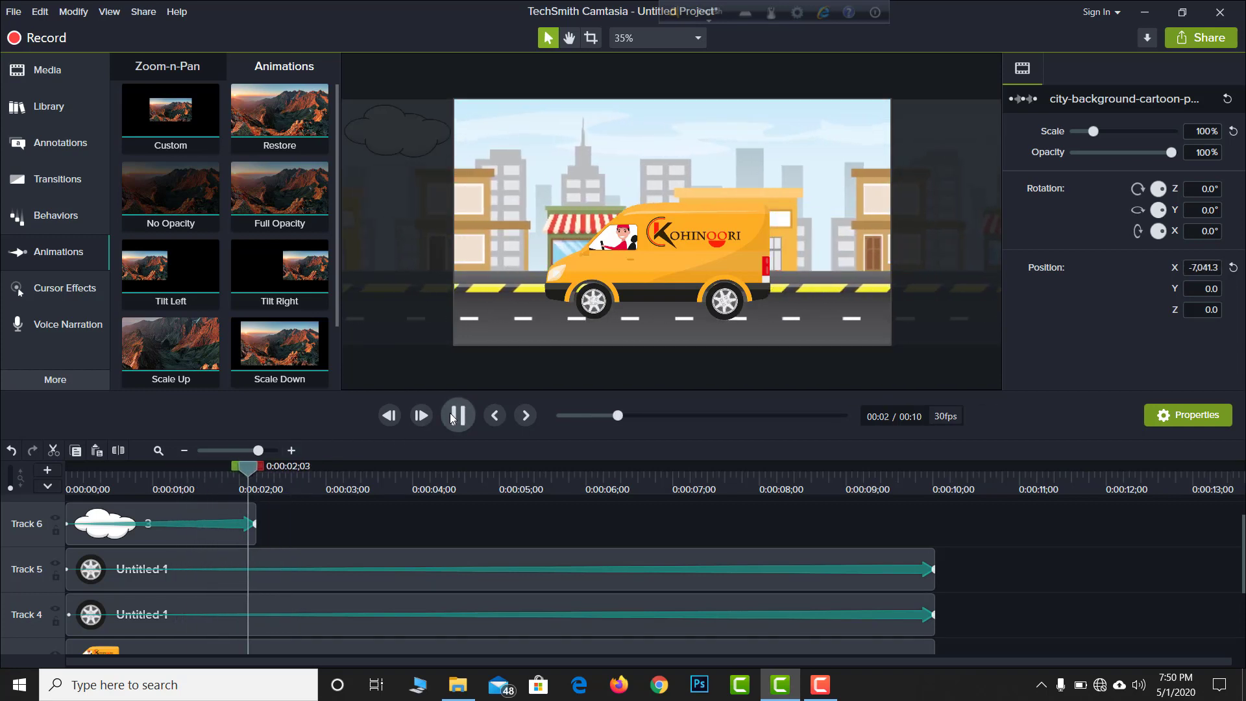
key(space)
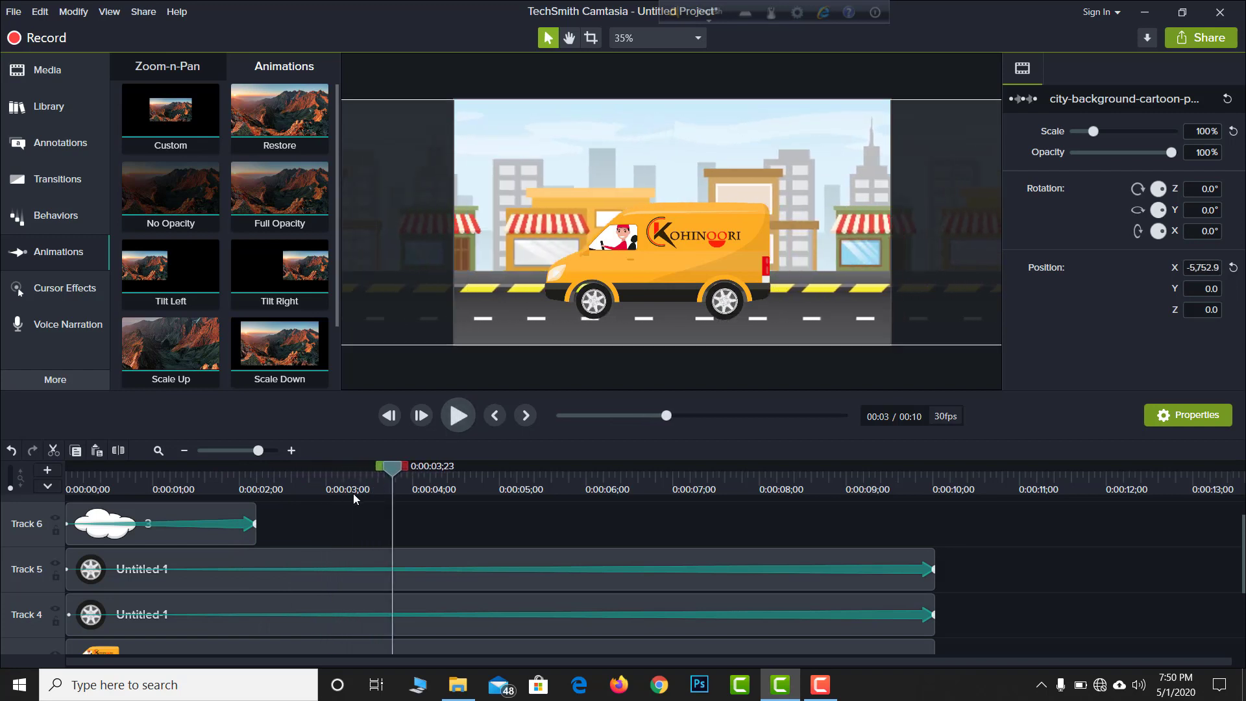
Undo the background shift and the cloud trim, and shorten the cloud clip to end at 0:00:02;00
click(12, 450)
click(12, 450)
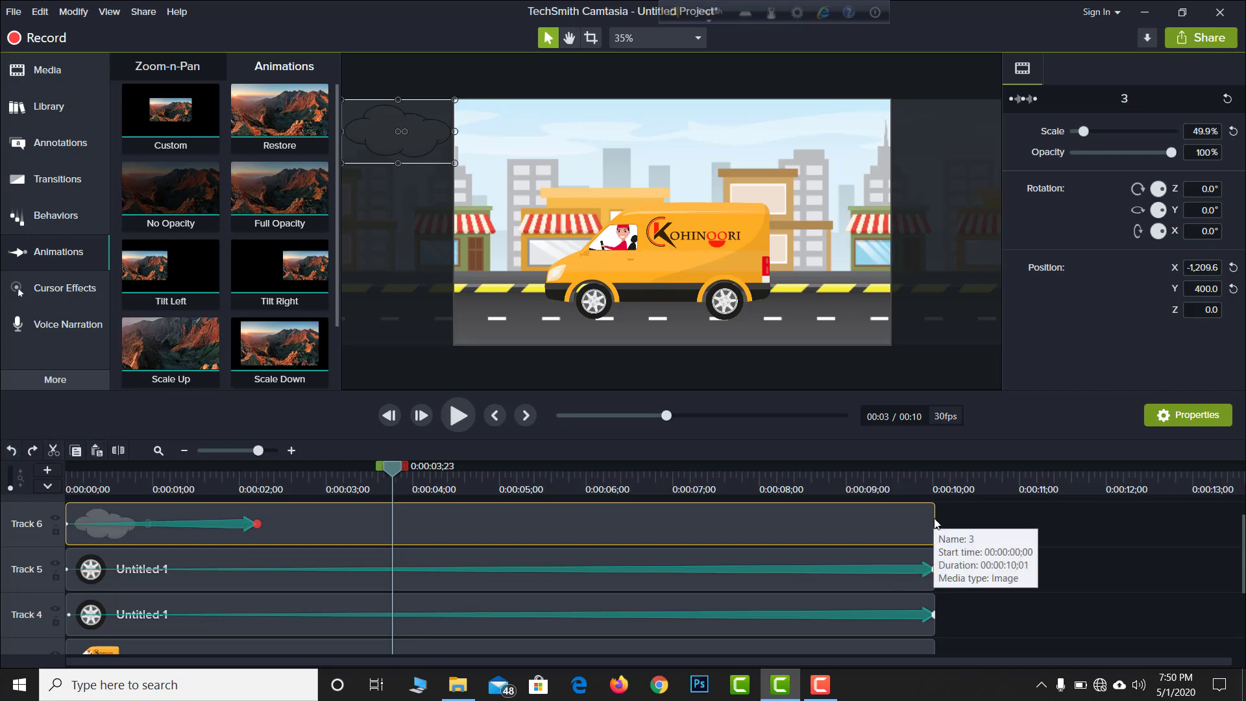
drag(935, 523, 779, 524)
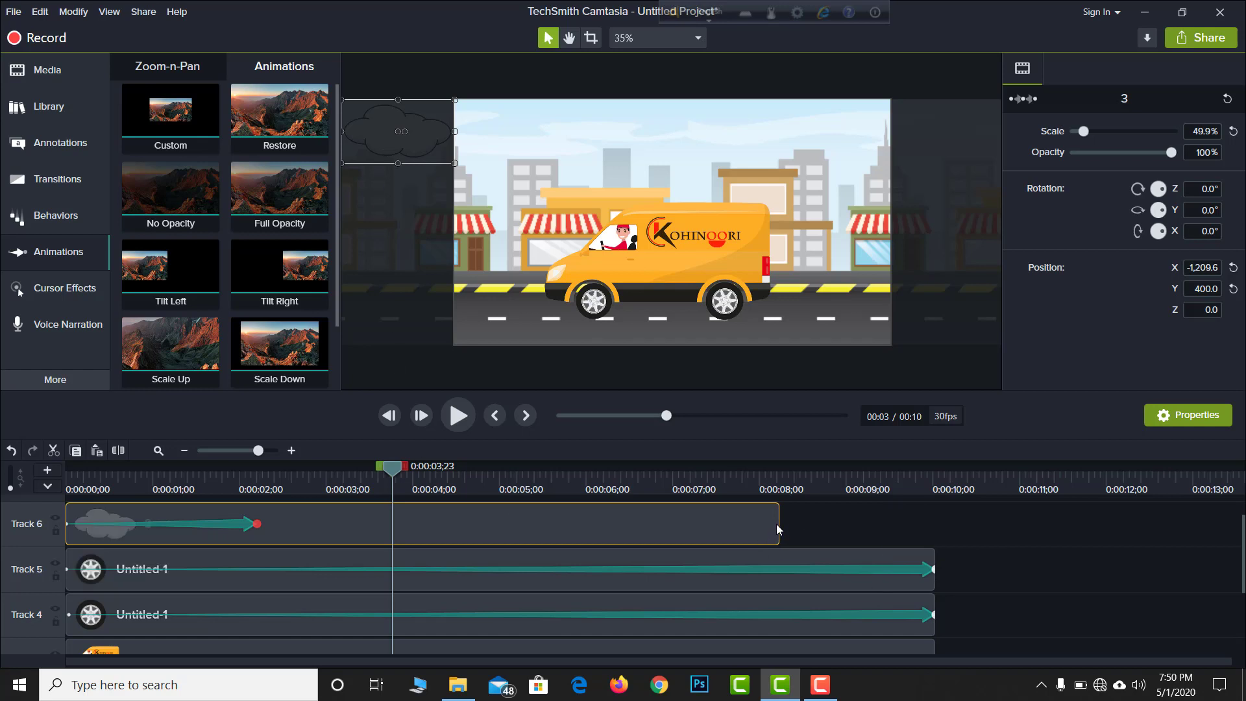
drag(779, 529, 244, 524)
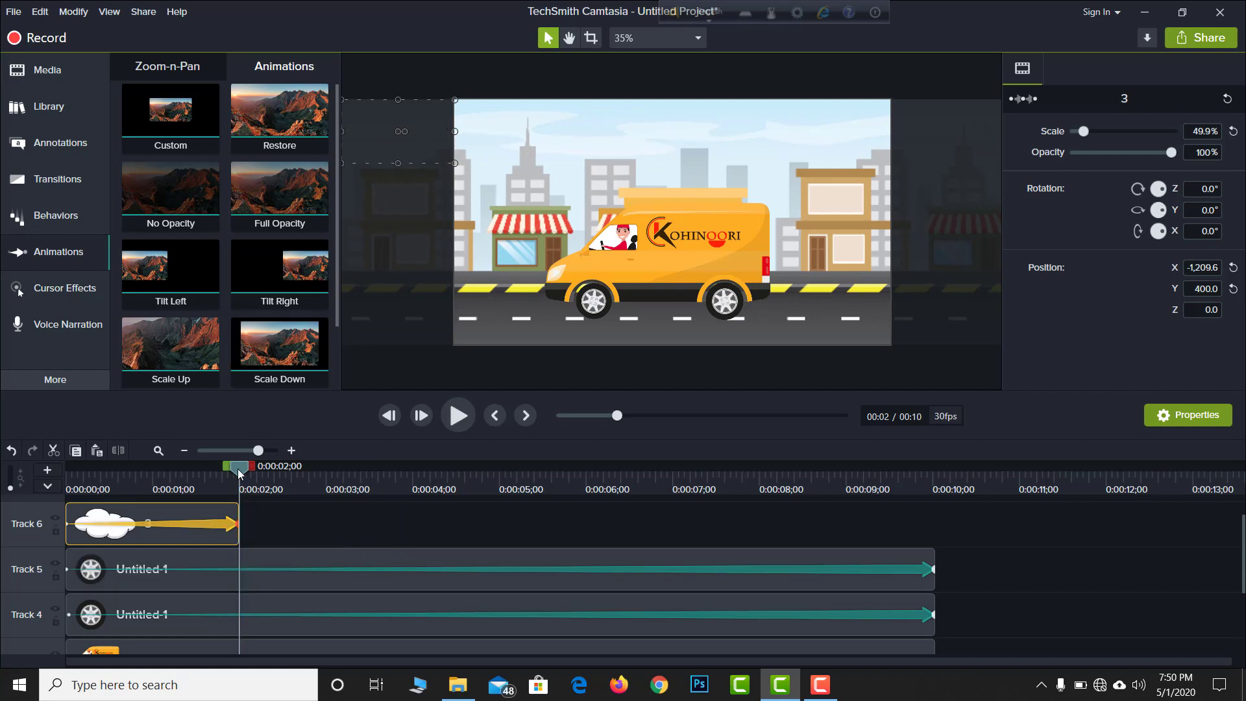
At 0:00:01;28, move the cloud past the canvas's right edge to X 1,209.6, and delete the leftover short animation at the clip's end
drag(239, 472, 232, 472)
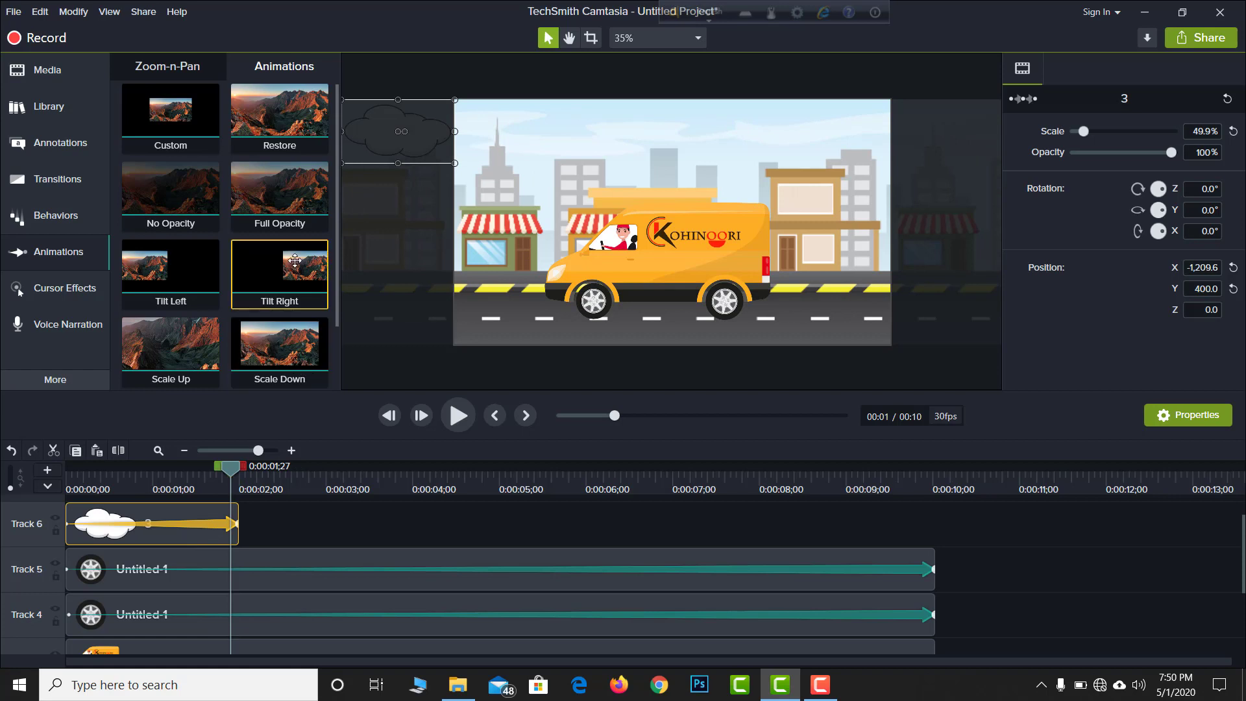
drag(234, 472, 239, 473)
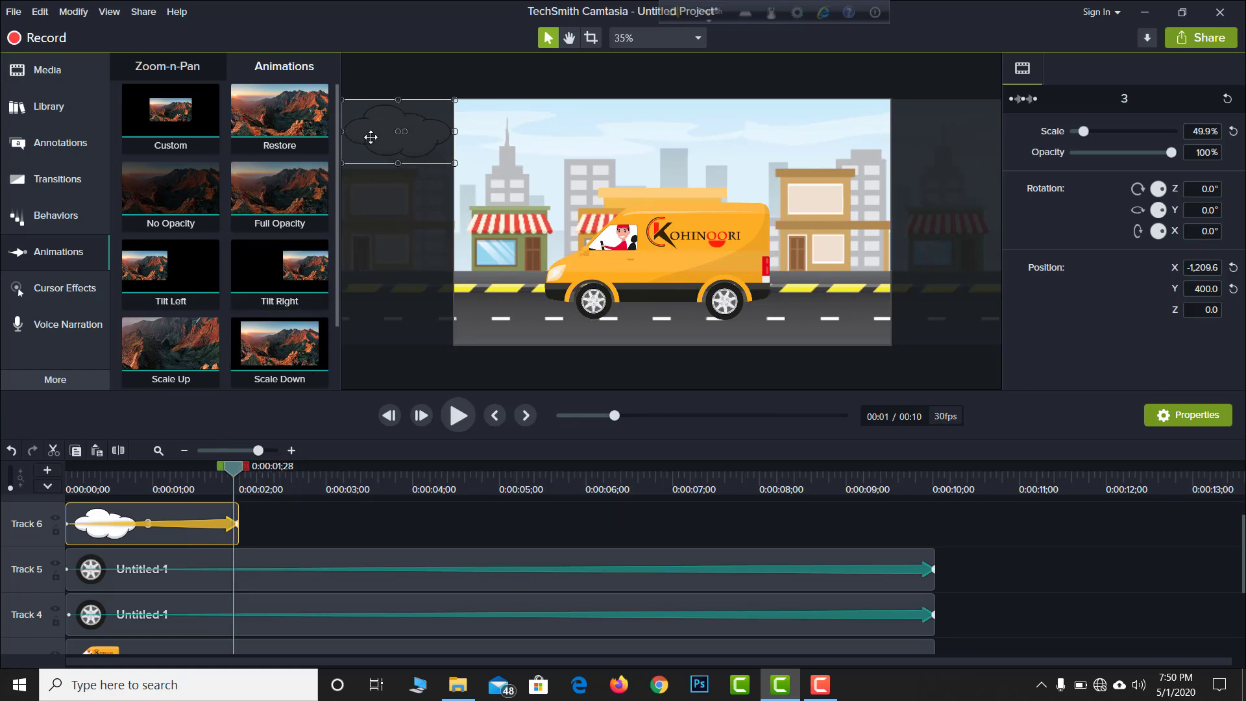
mouse_move(371, 137)
mouse_down()
mouse_move(844, 146)
mouse_move(871, 130)
mouse_move(922, 133)
mouse_up()
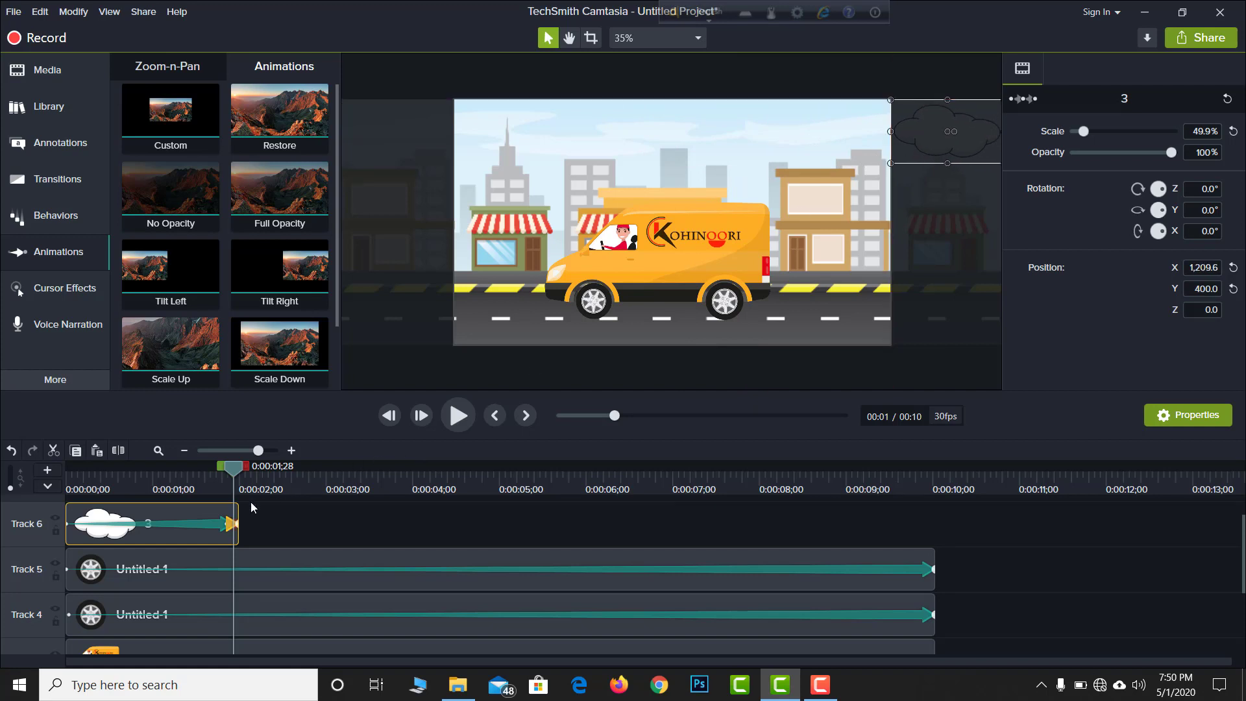
drag(237, 474, 64, 486)
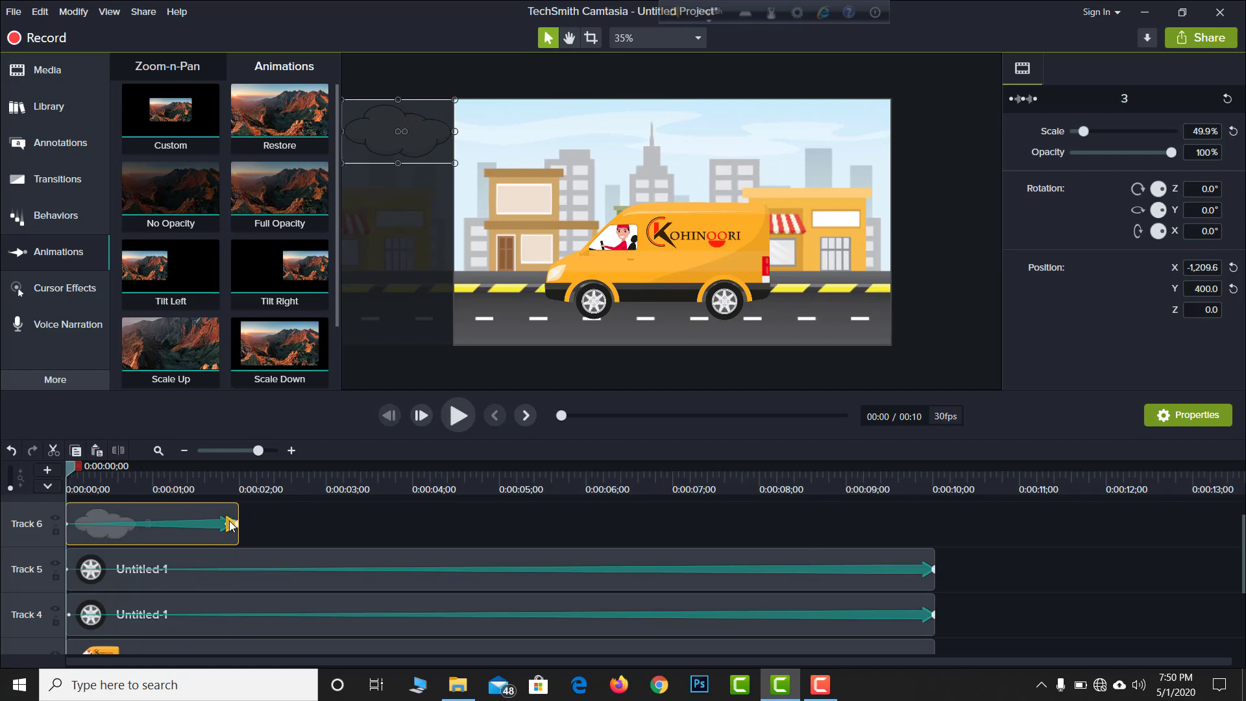
key(Delete)
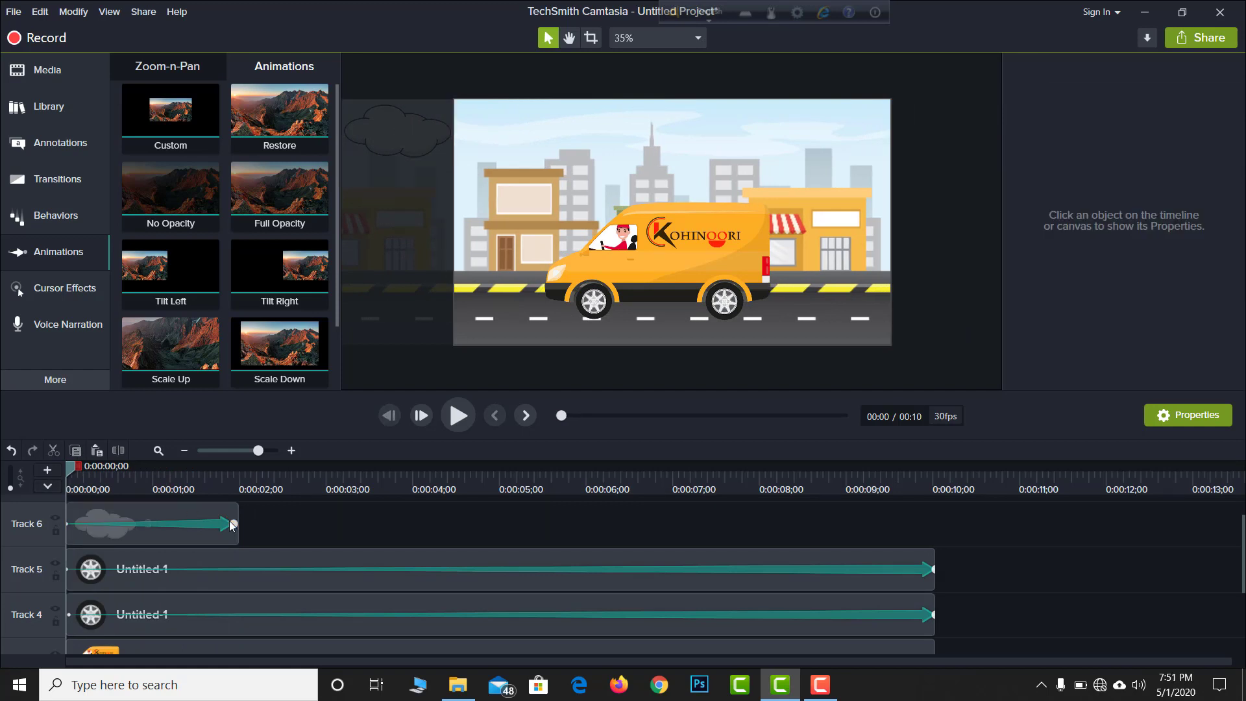
Play the first two seconds to check the cloud's drift across the sky
click(457, 416)
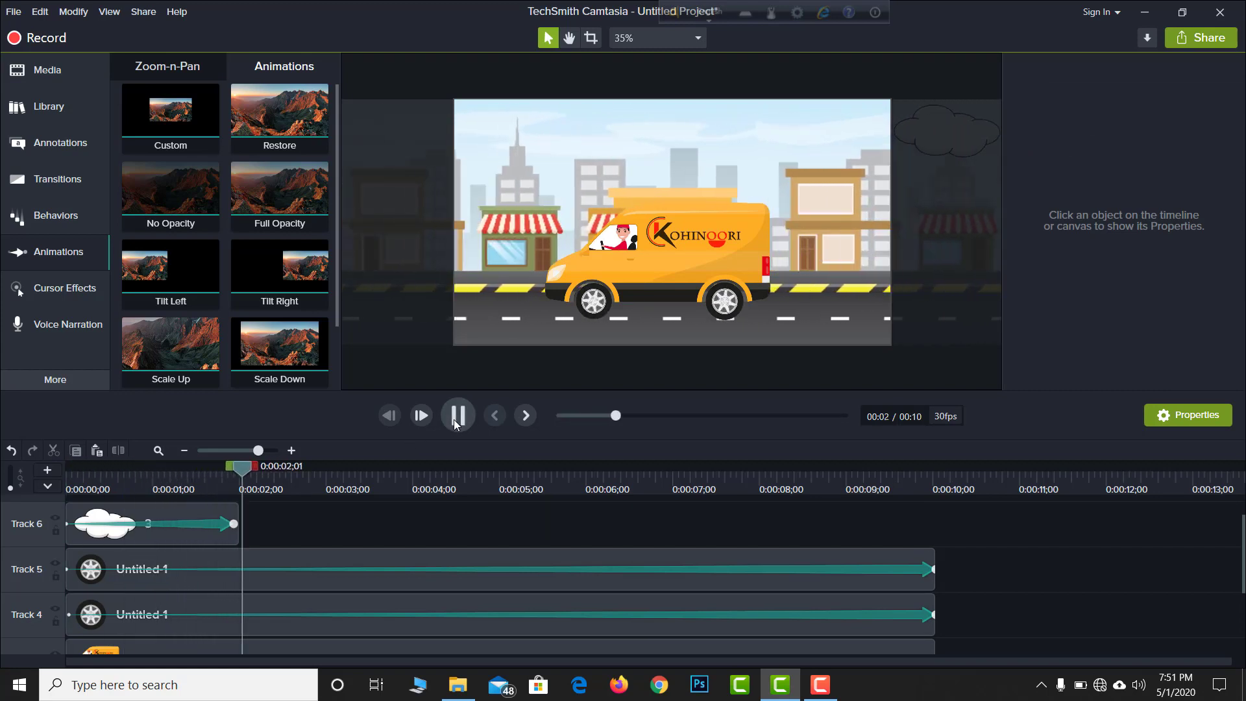
click(457, 419)
Duplicate the cloud clip with its animation and place the copy directly after the original on Track 6, starting at 0:00:02;00
click(188, 523)
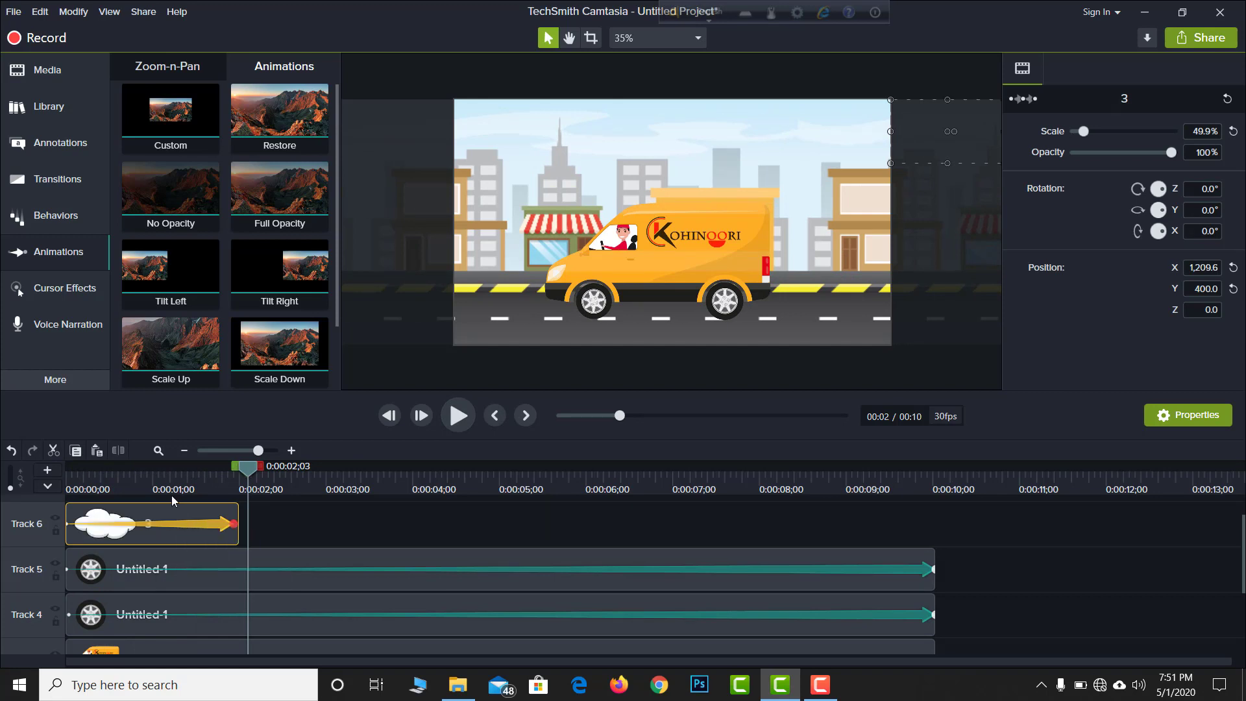
key(ctrl+c)
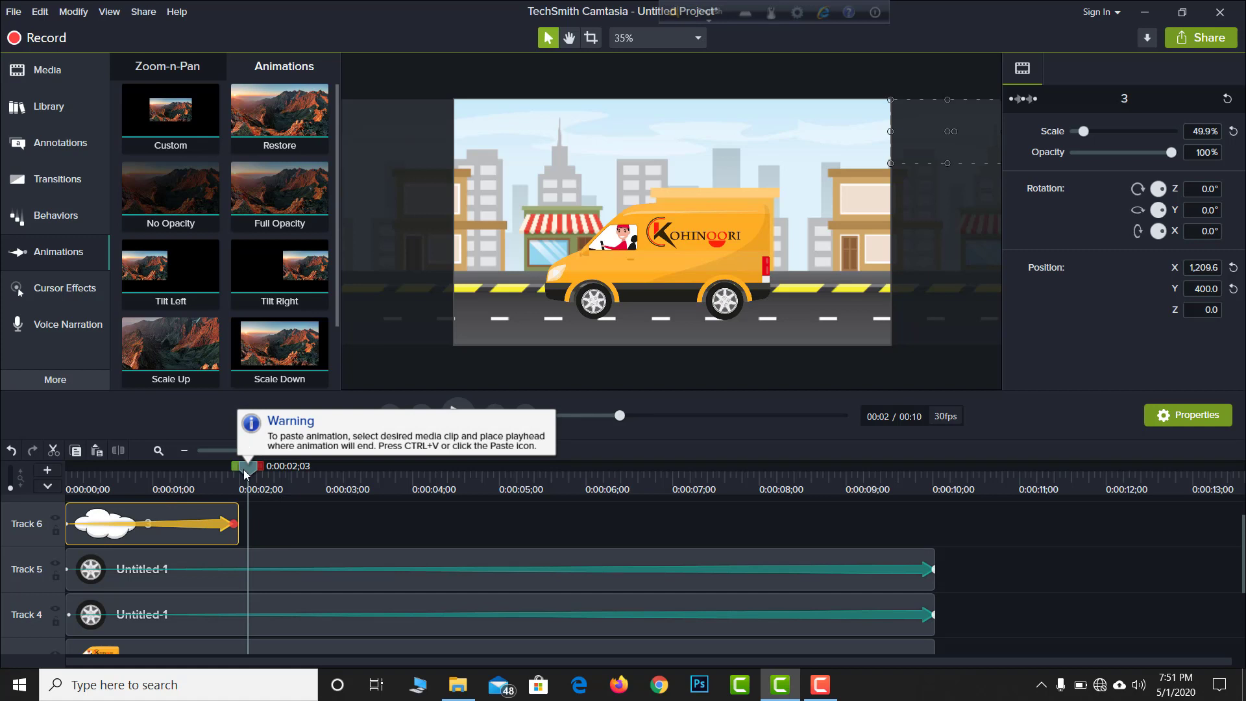
drag(249, 474, 212, 473)
key(ctrl+c)
scroll(329, 543, down, 1)
scroll(329, 543, up, 1)
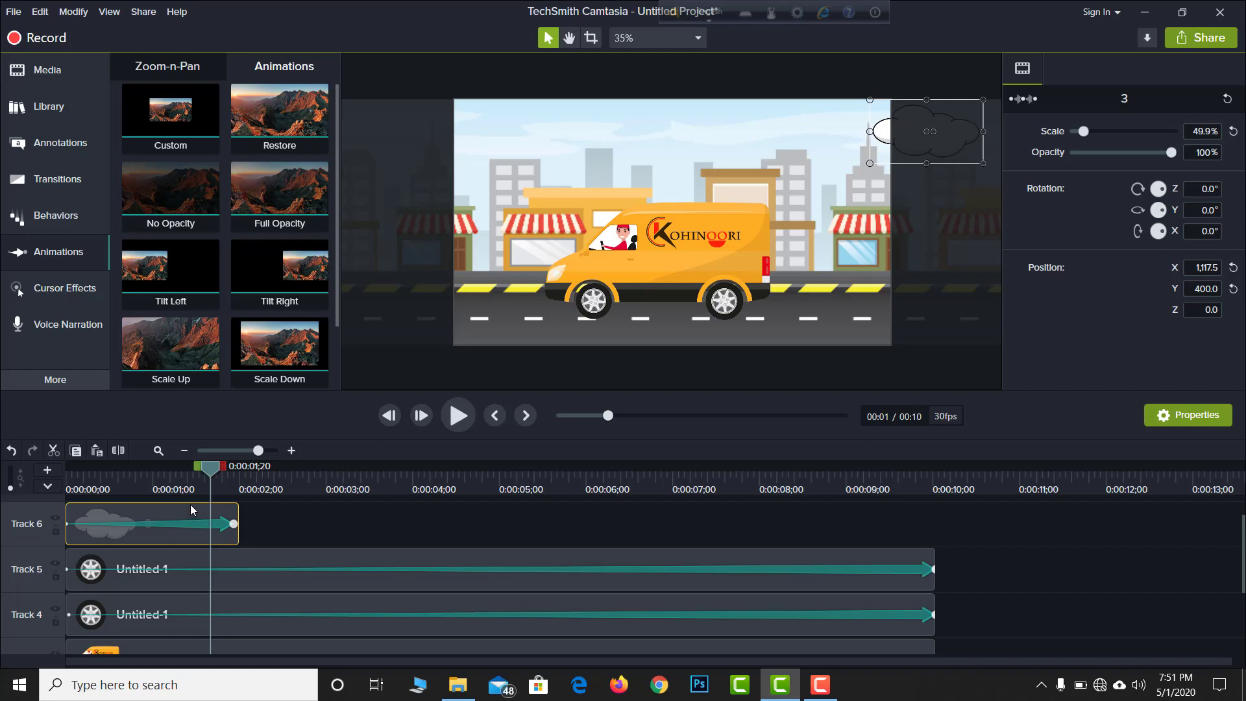
drag(226, 472, 301, 478)
key(ctrl+v)
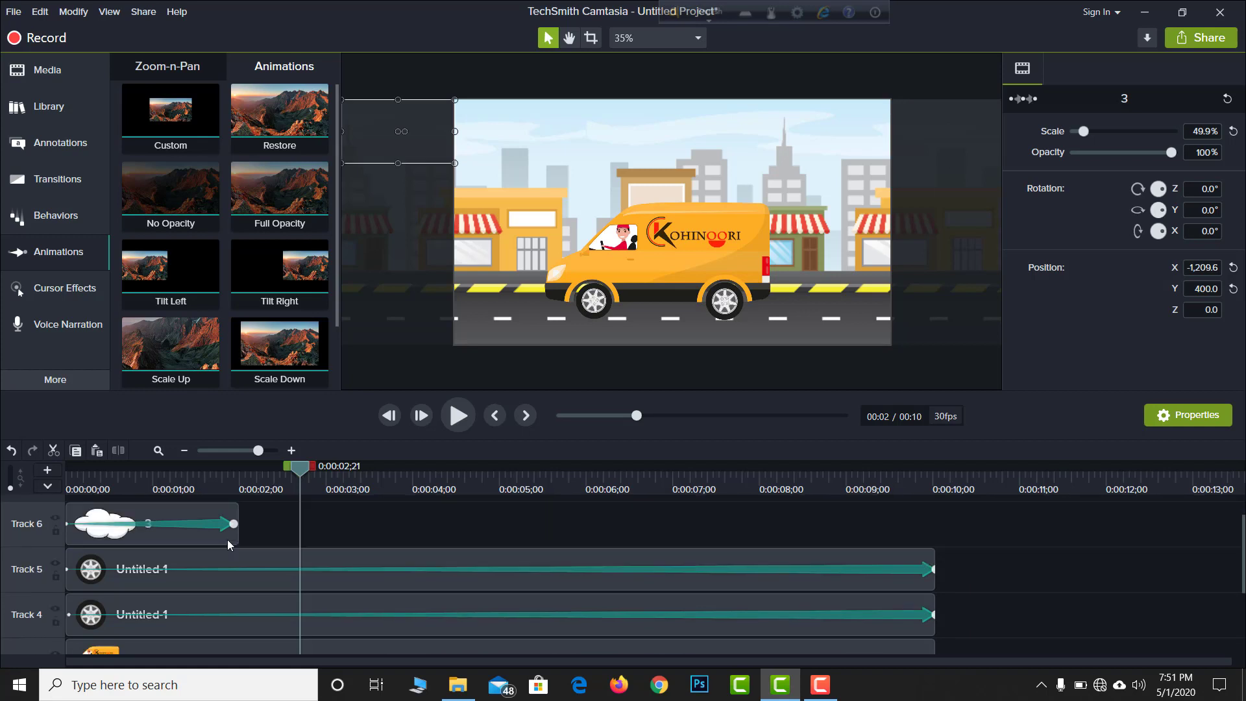
scroll(228, 539, down, 3)
drag(396, 611, 408, 579)
Shift all clips down one track: background on Track 1, van on Track 2, wheels on Tracks 3 and 4, both cloud clips on Track 5
scroll(329, 598, down, 5)
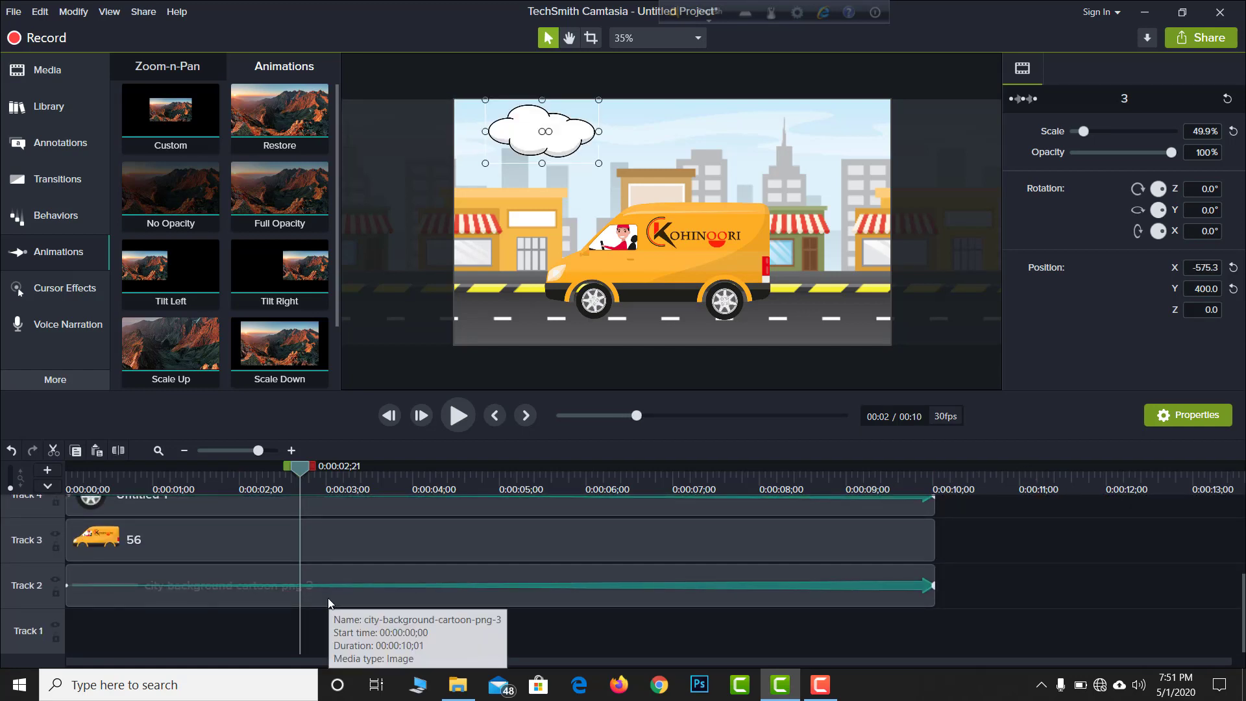
click(322, 626)
drag(331, 539, 323, 591)
scroll(327, 584, up, 1)
drag(344, 546, 334, 580)
drag(361, 534, 343, 602)
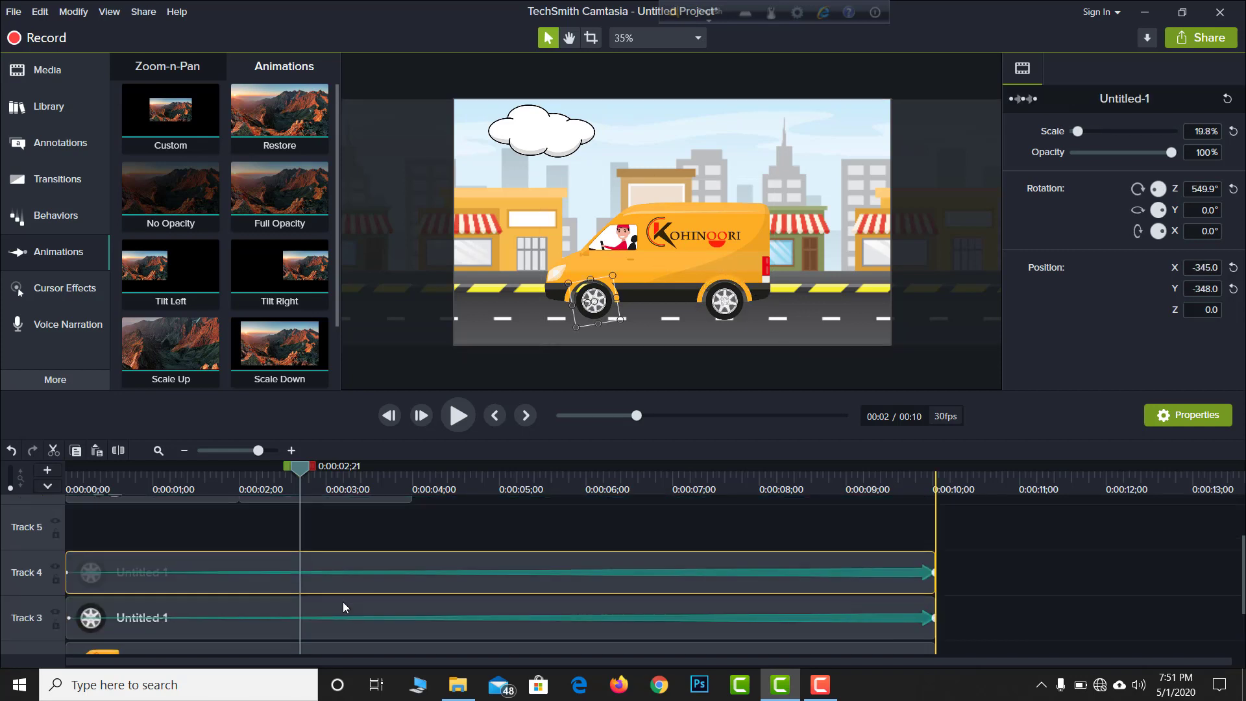
scroll(341, 596, up, 2)
drag(186, 558, 171, 616)
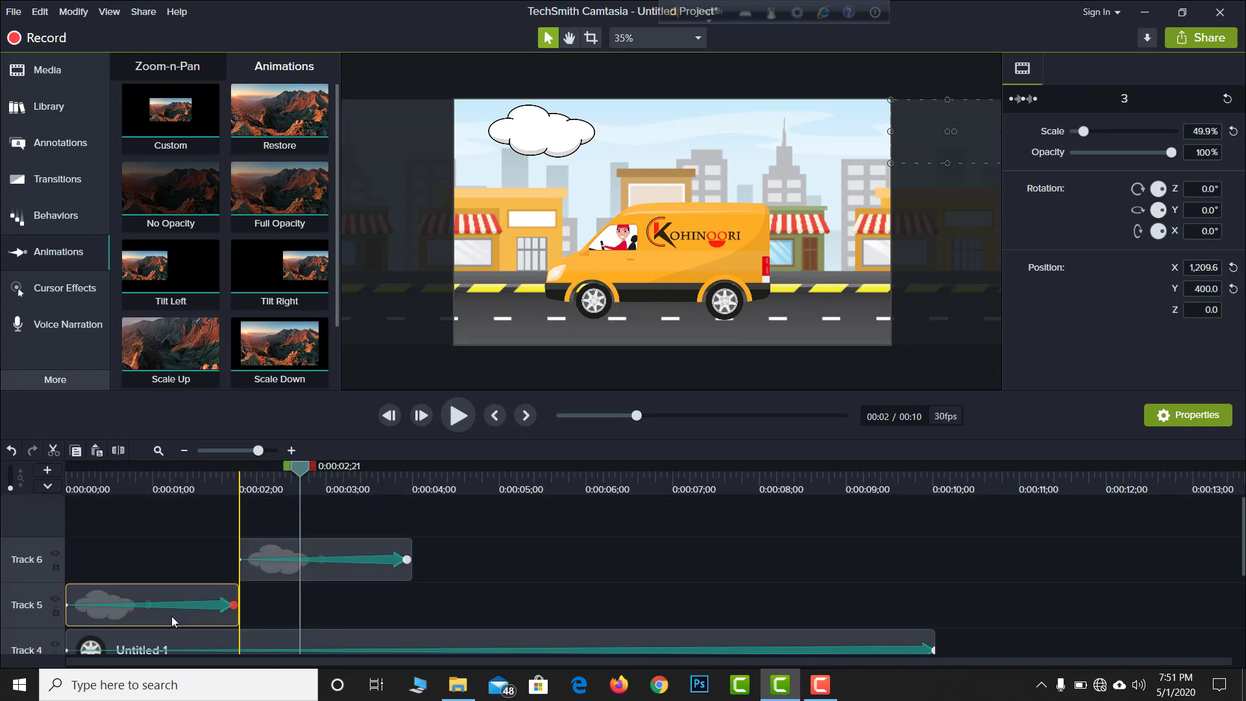
drag(275, 570, 260, 624)
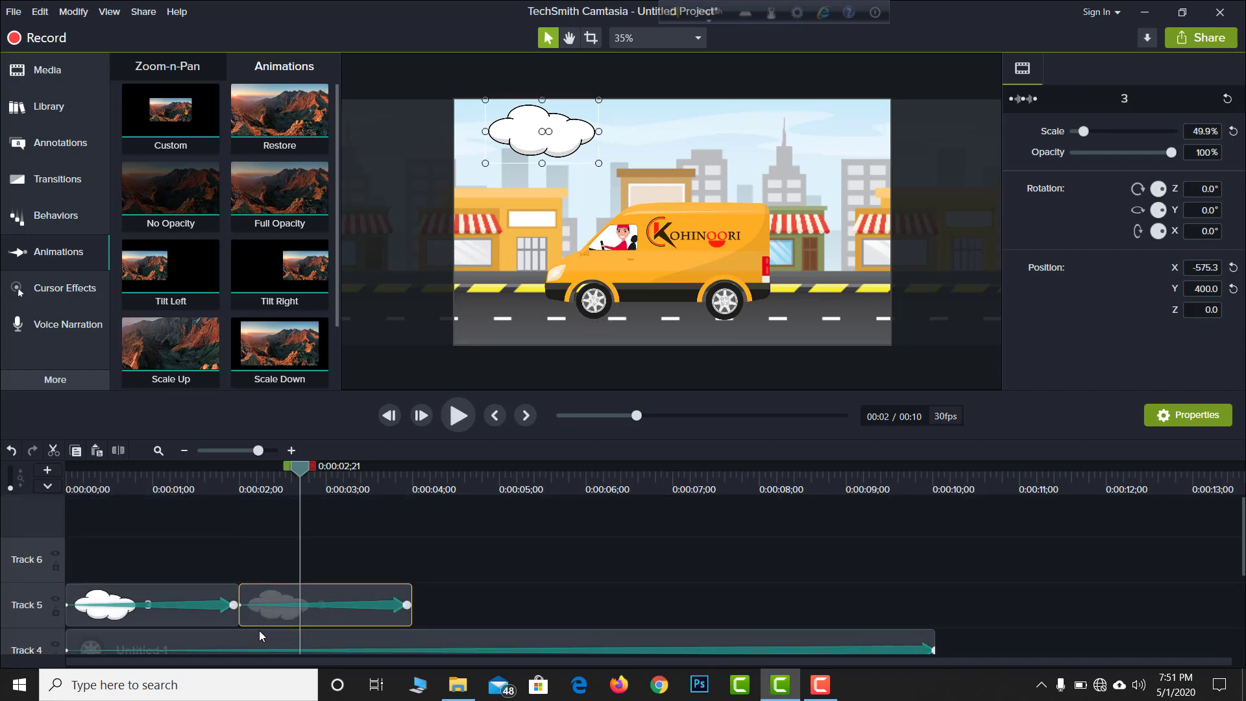
Paste three more copies of the cloud clip and line them up end to end on Track 5, up to about 0:00:10;00
key(ctrl+v)
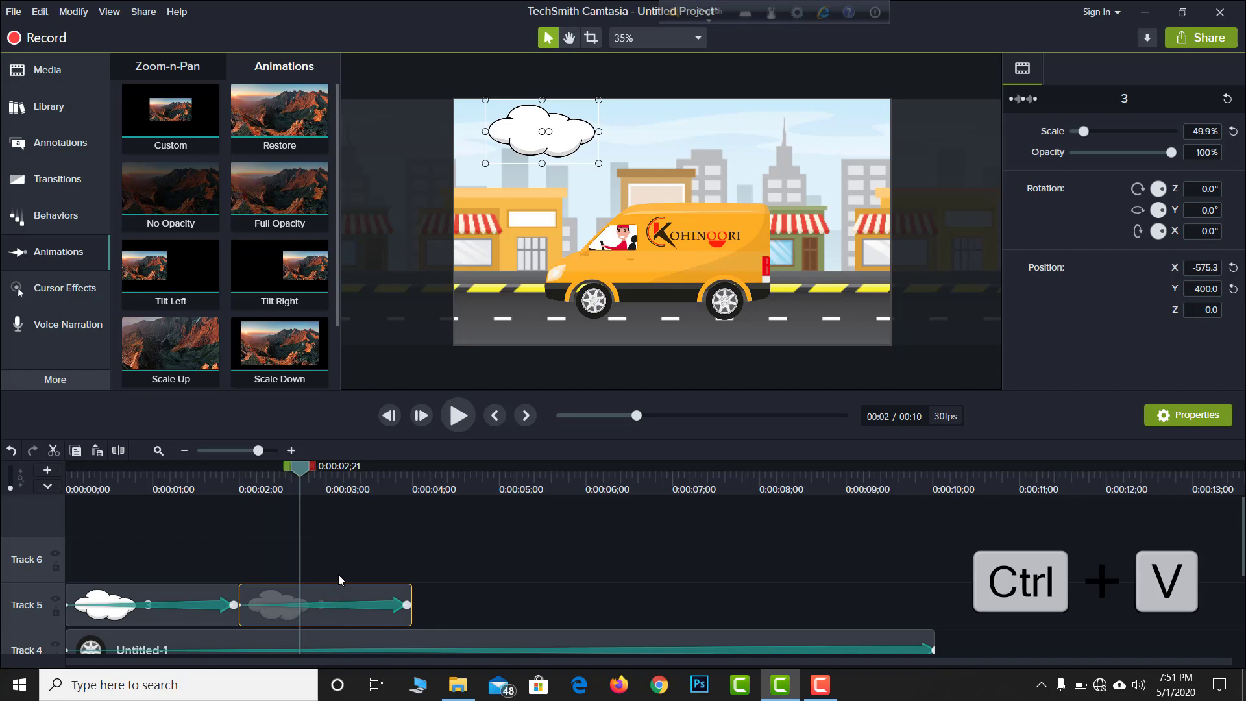
drag(361, 570, 443, 636)
key(ctrl+v)
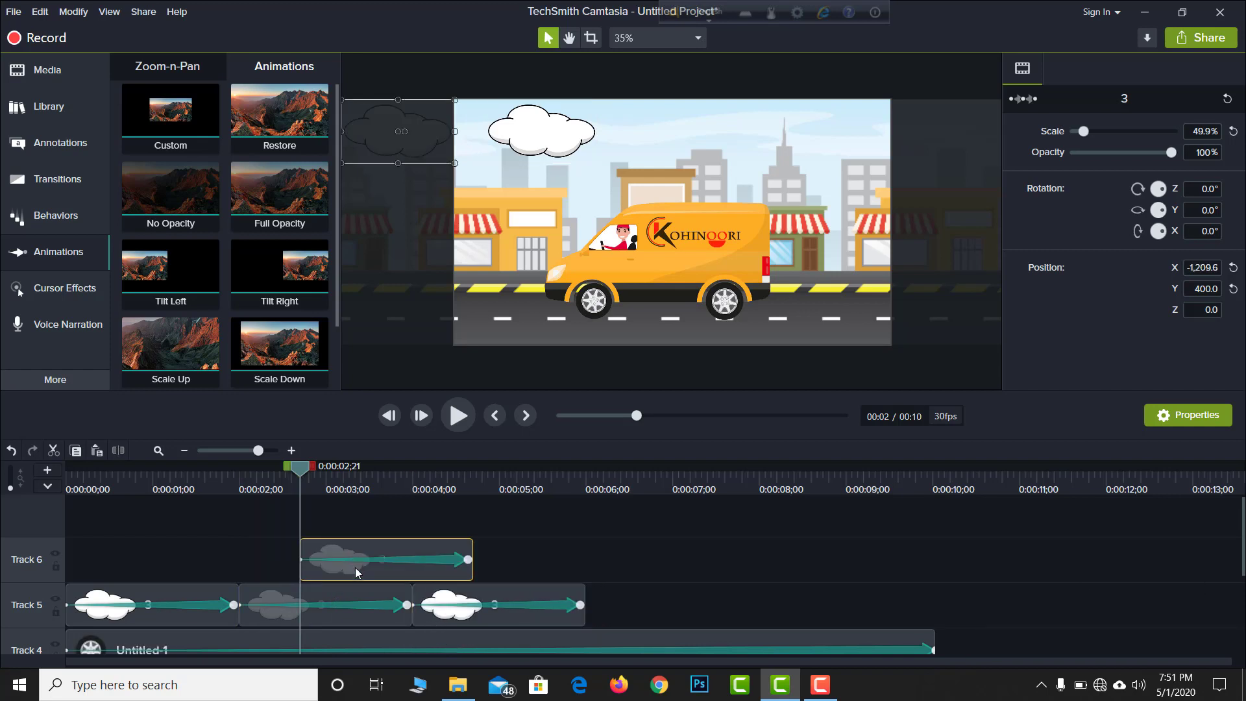
drag(356, 570, 635, 582)
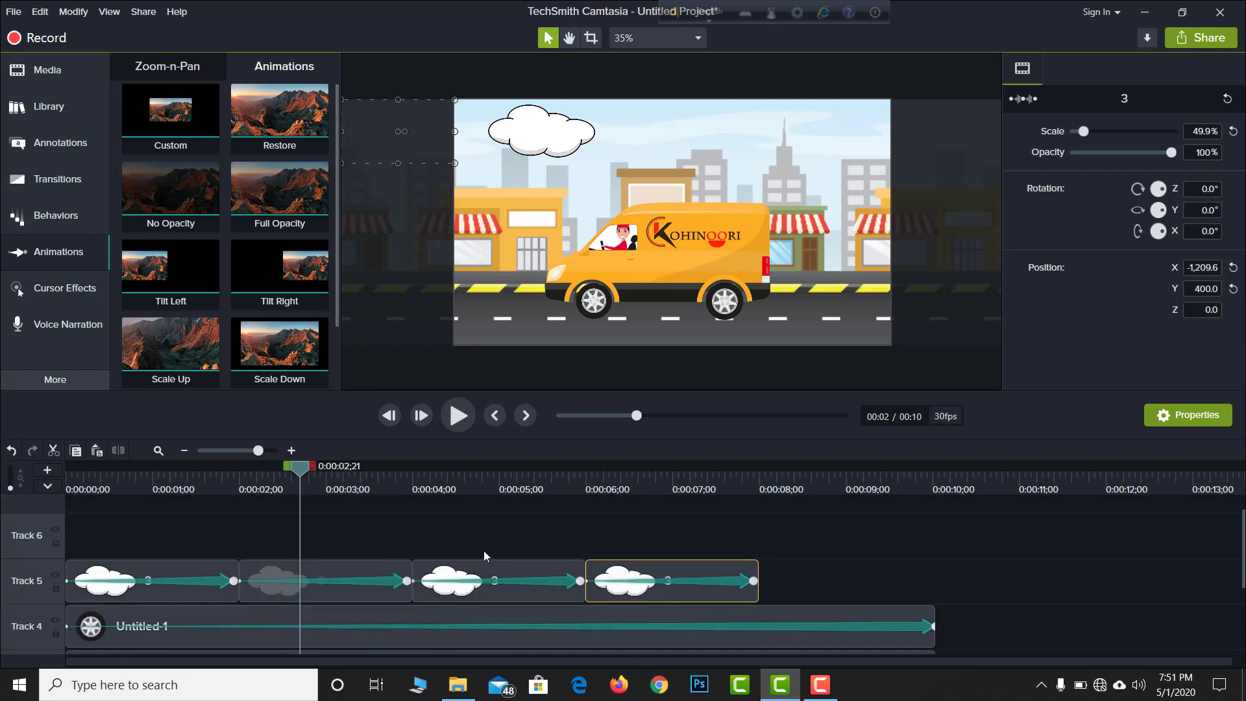
key(ctrl+v)
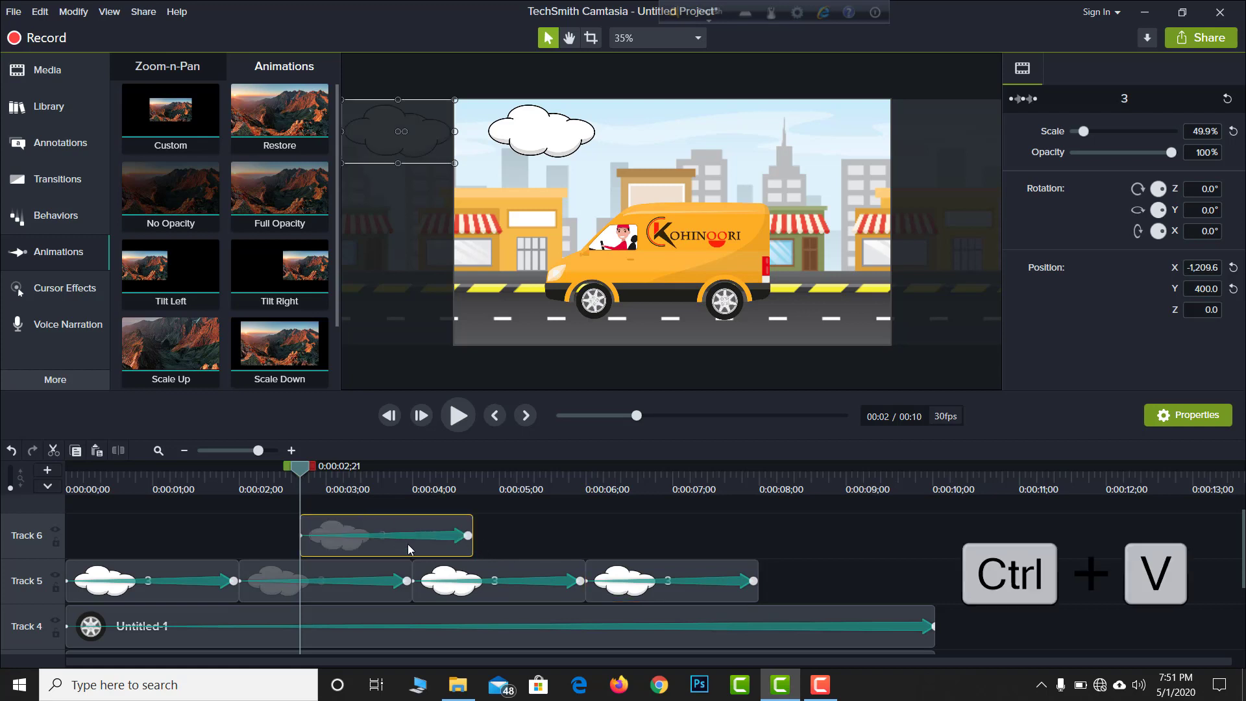
drag(408, 549, 802, 599)
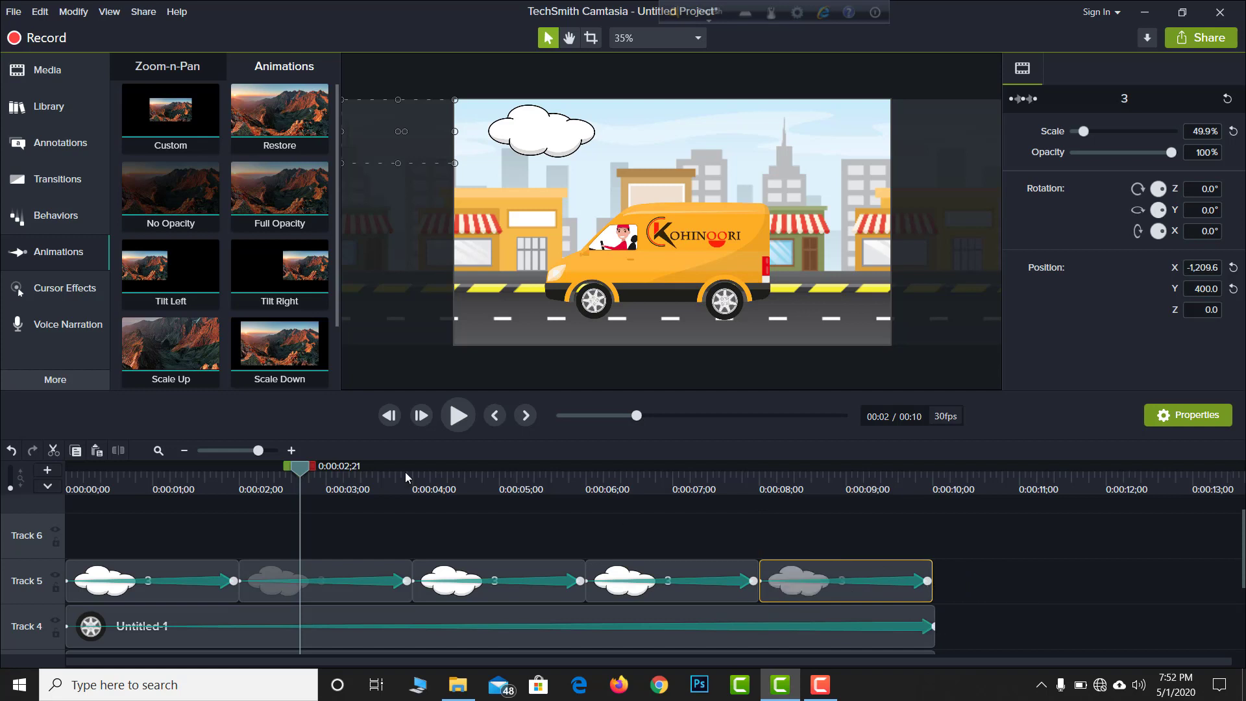
Play the whole animation, with the canvas enlarged to 50%, to check the repeated clouds, spinning wheels and moving background
click(457, 424)
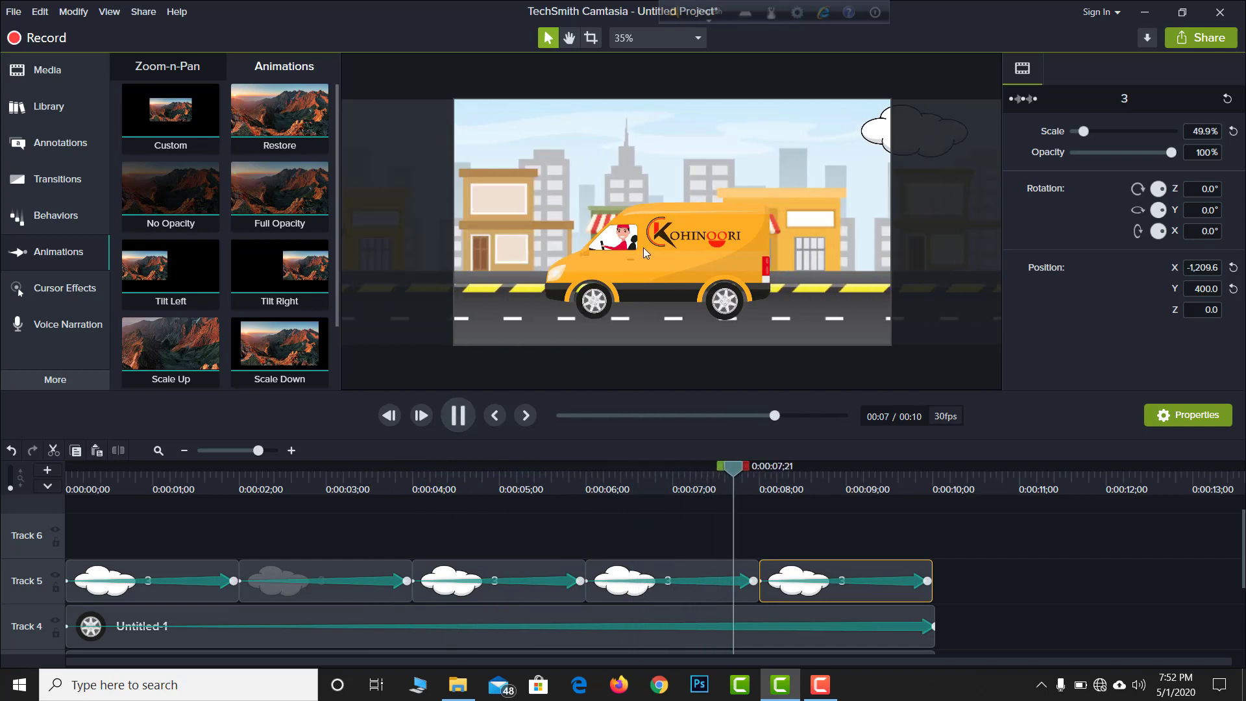
key(space)
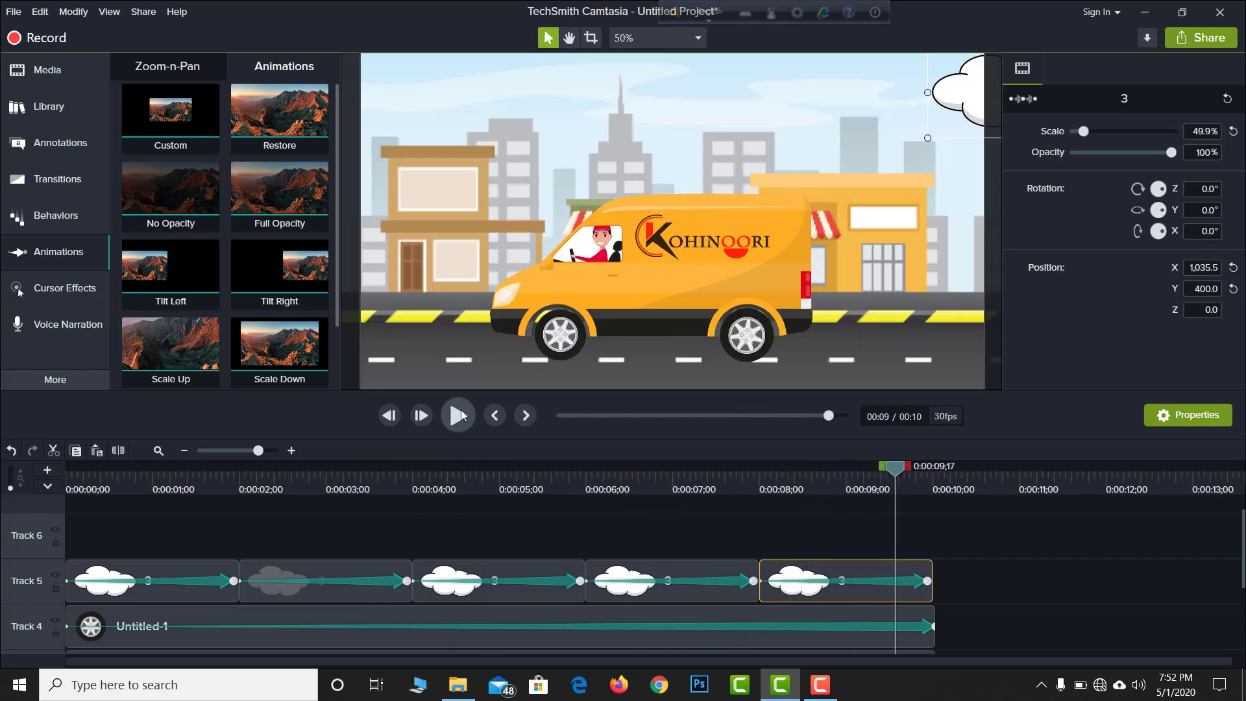
click(461, 416)
click(461, 415)
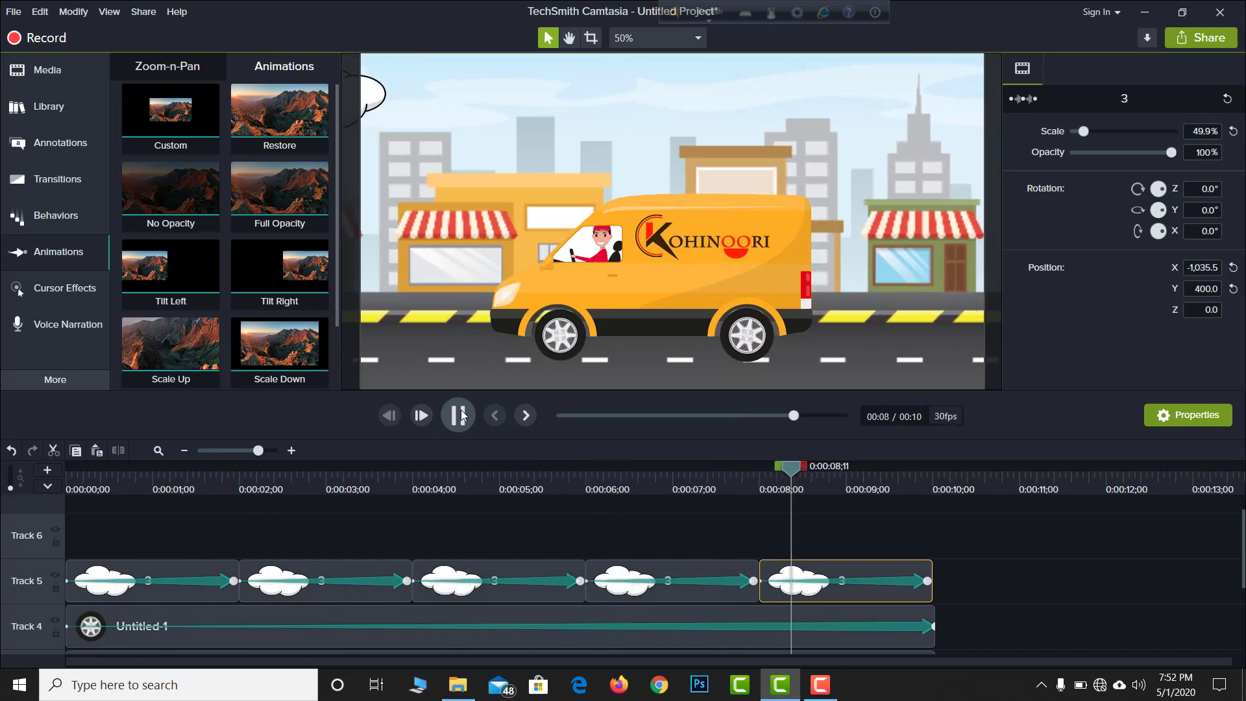
click(459, 416)
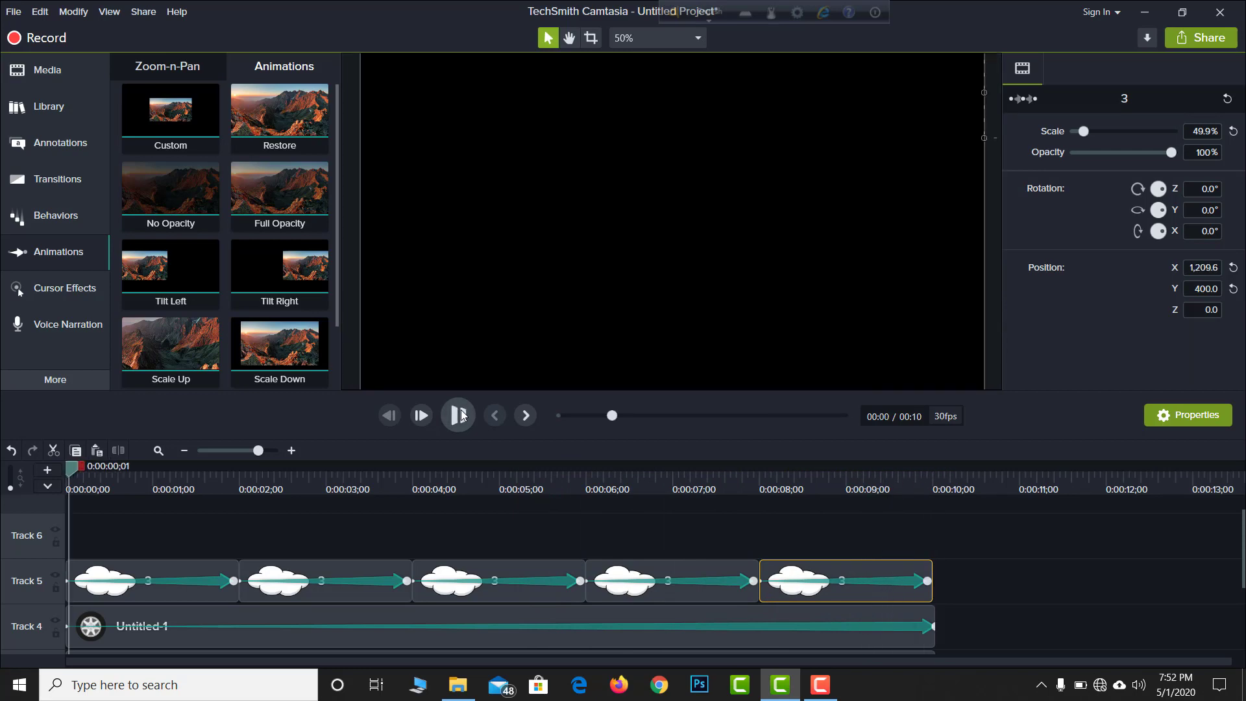
Start a local file export with the MP4 with Smart Player (up to 1080p) preset and proceed to the file name and folder settings
click(135, 11)
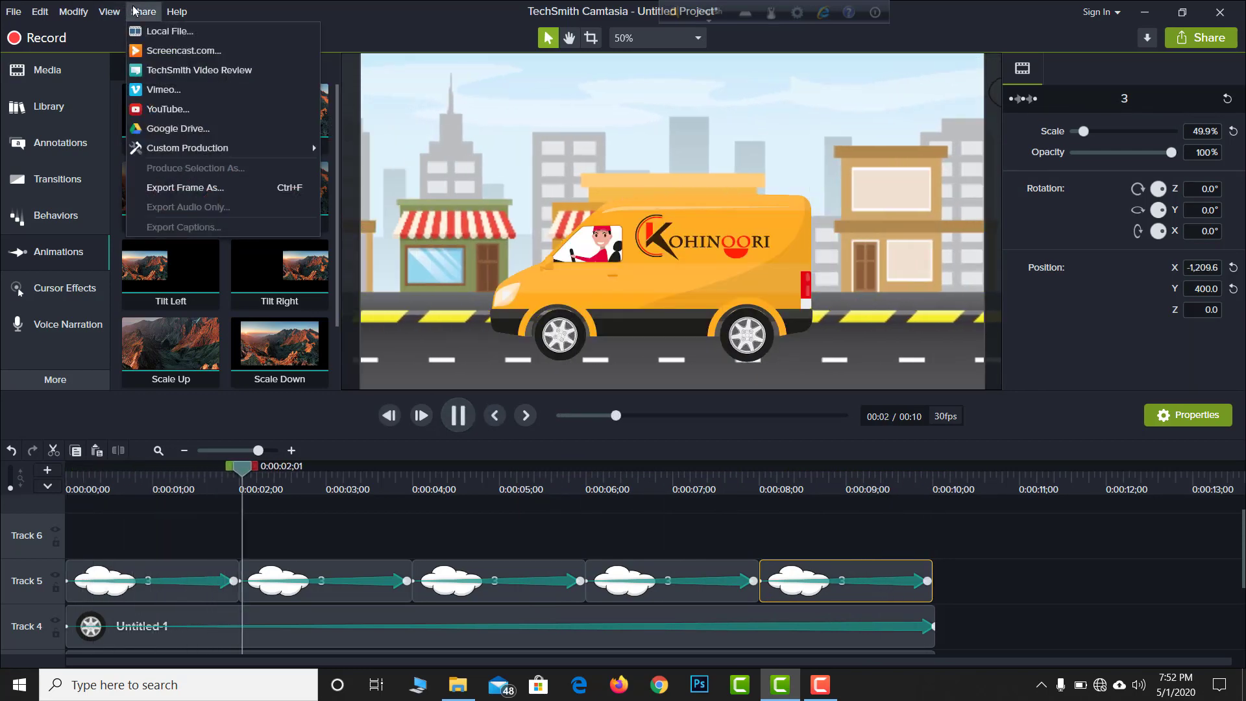
click(161, 30)
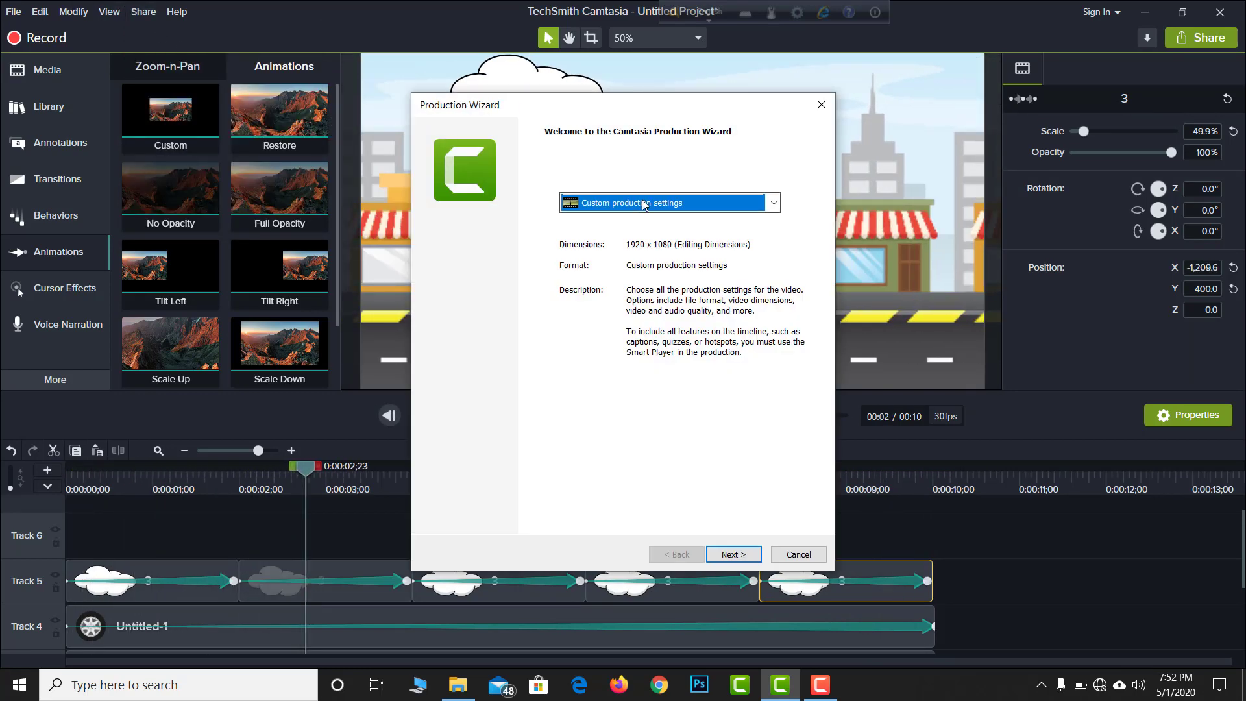
click(644, 204)
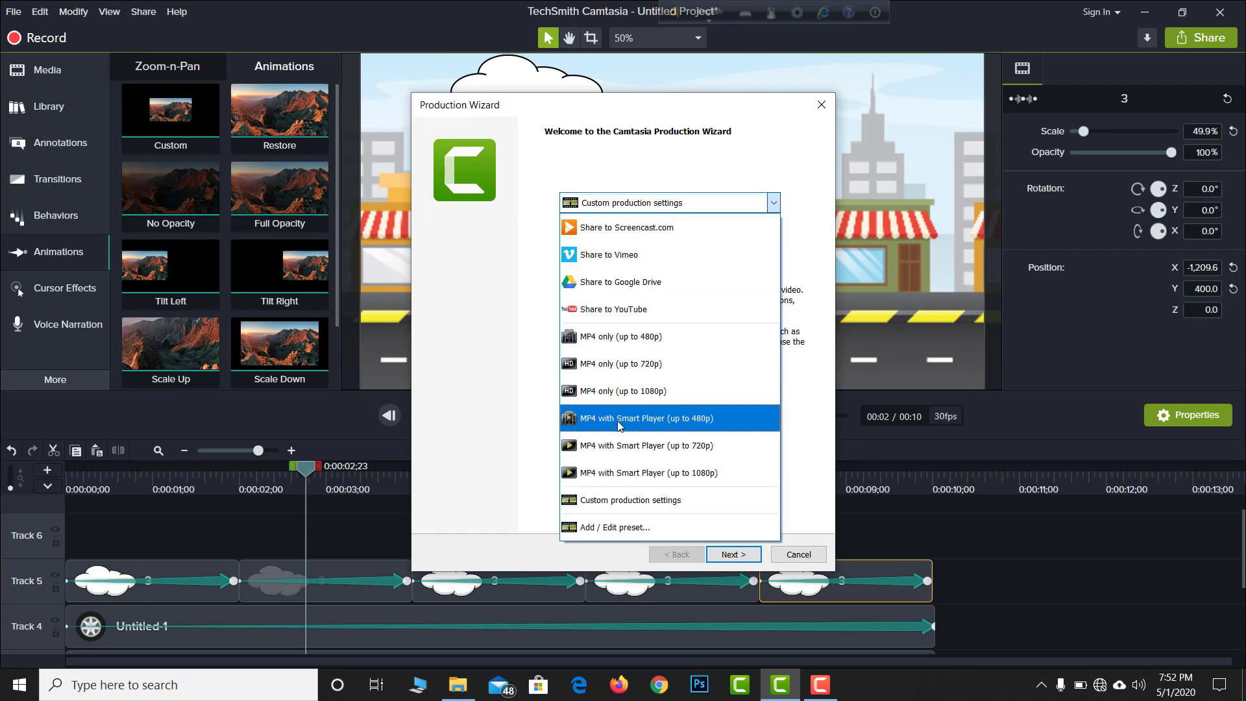
click(637, 471)
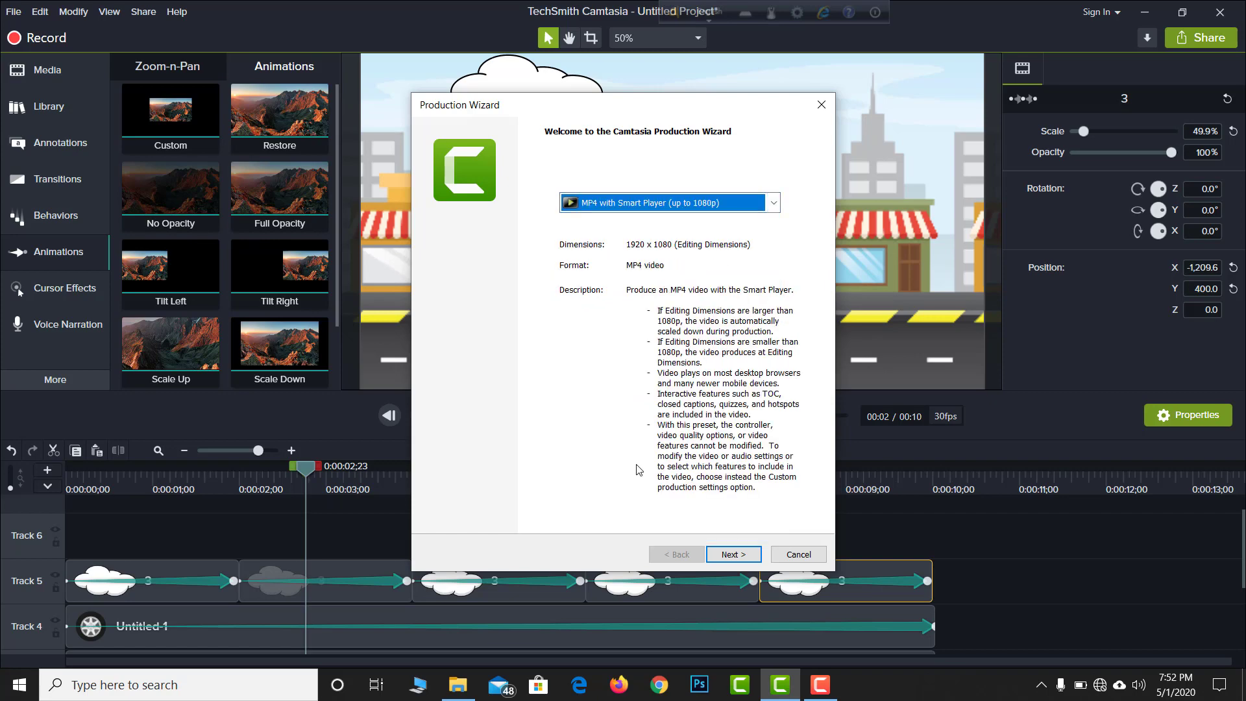
click(732, 555)
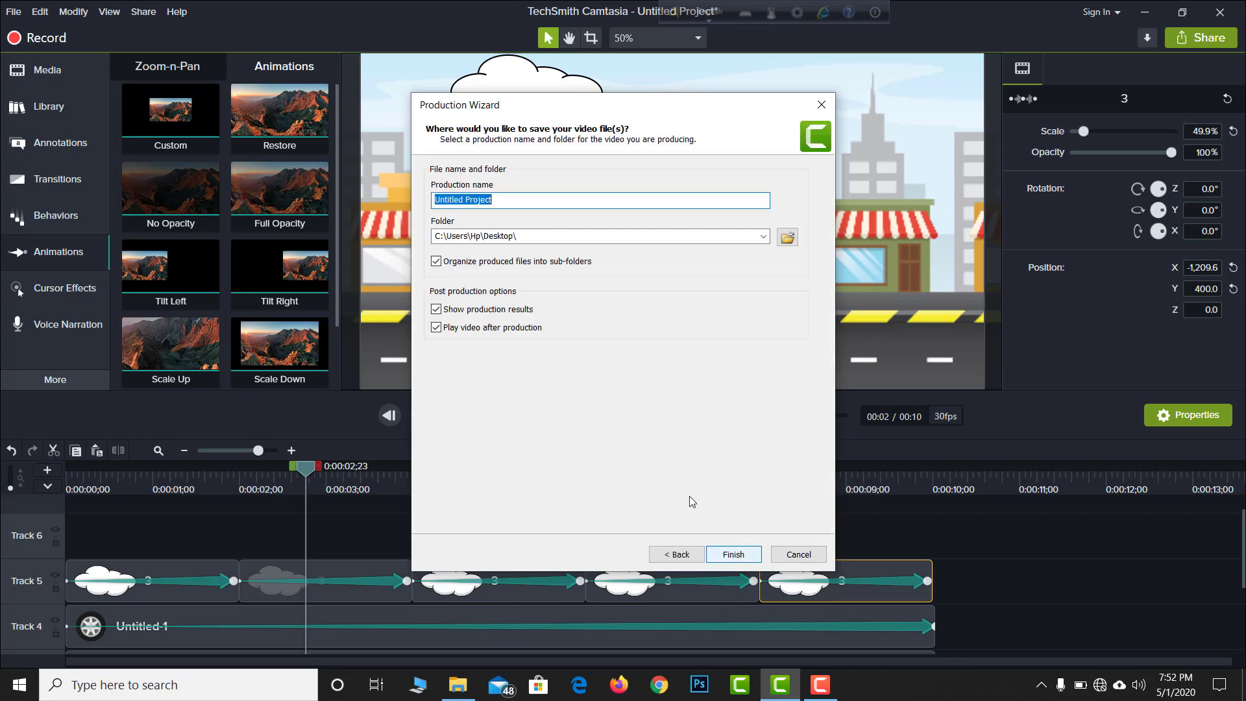